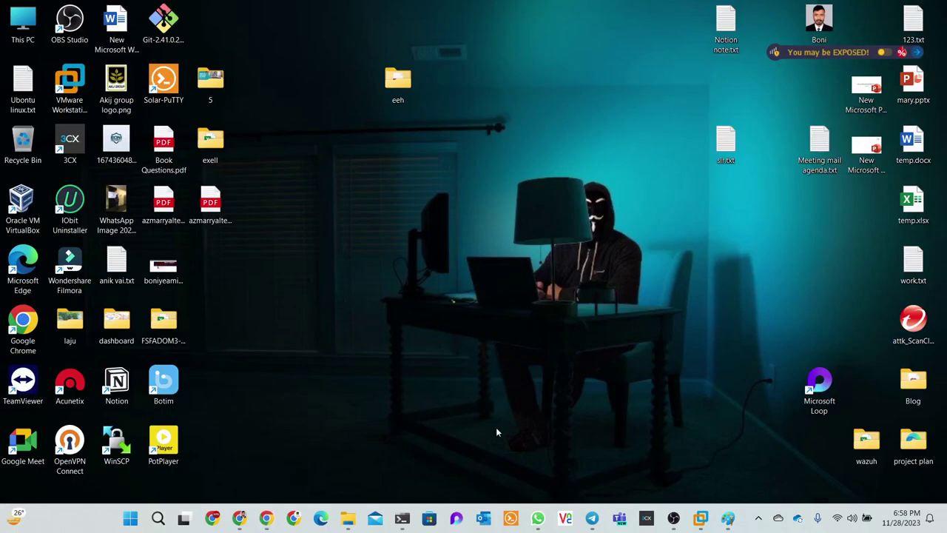
Reach a blank Guacamole New User form via guacadmin > Settings > Users, then minimize Chrome
mouse_move(265, 522)
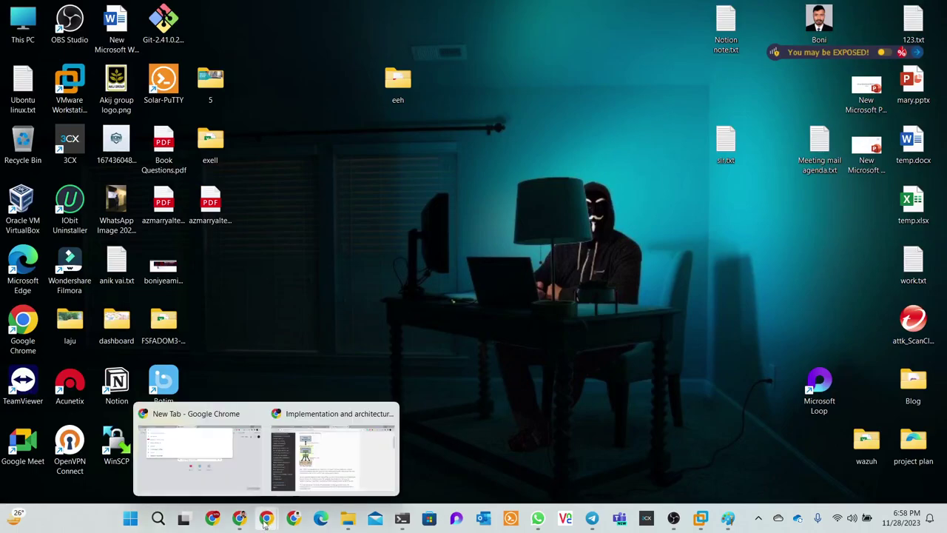
left_click(385, 466)
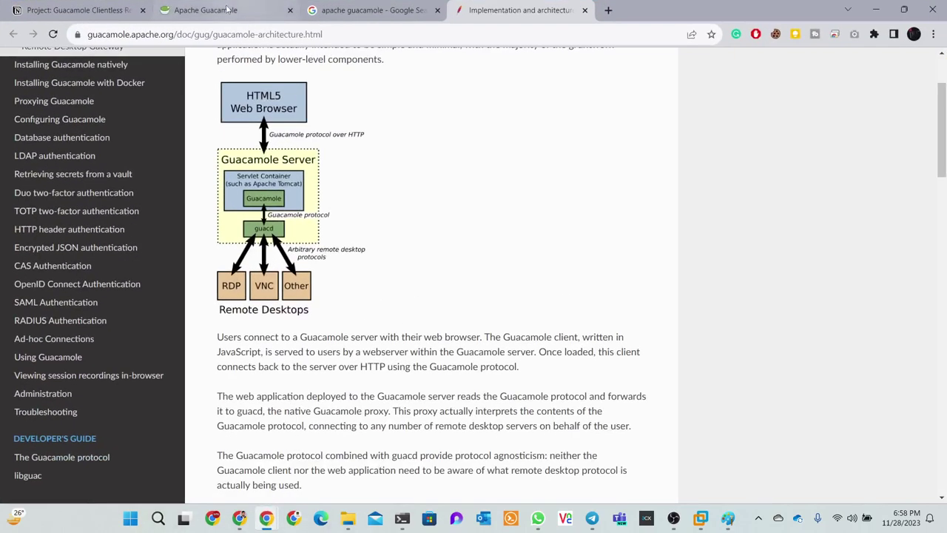
left_click(222, 10)
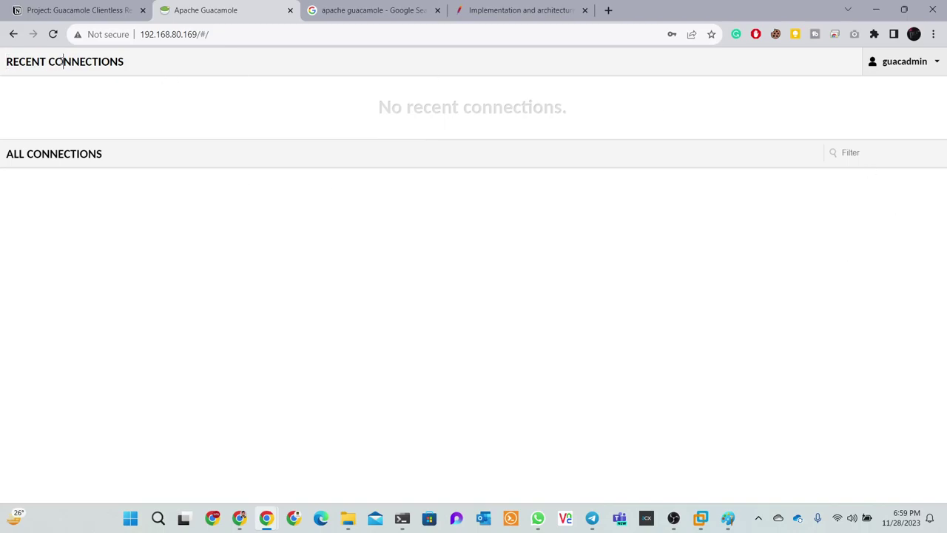
left_click(918, 67)
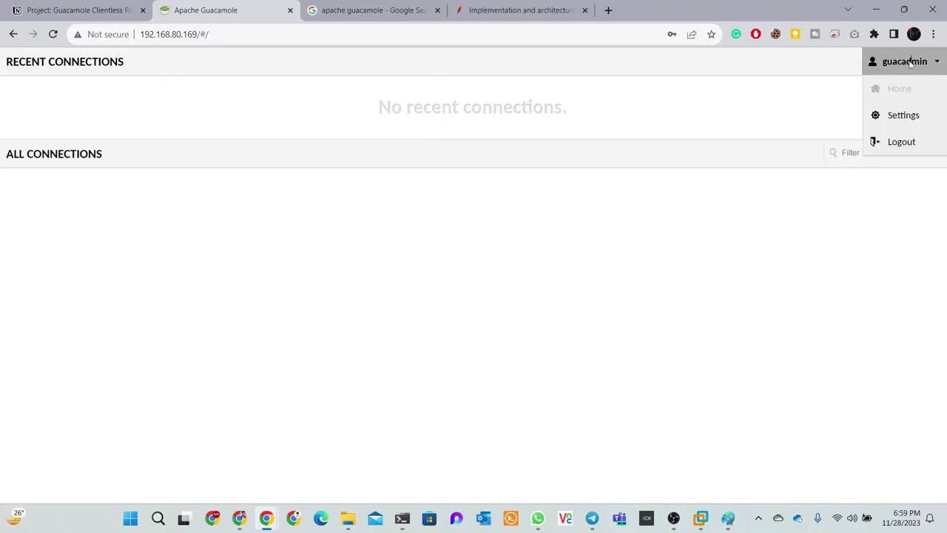
left_click(910, 111)
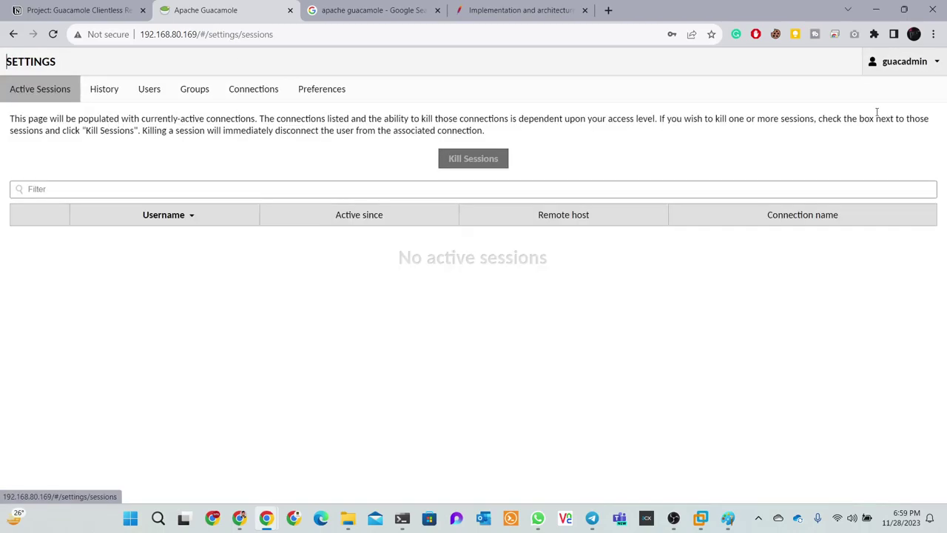
left_click(149, 88)
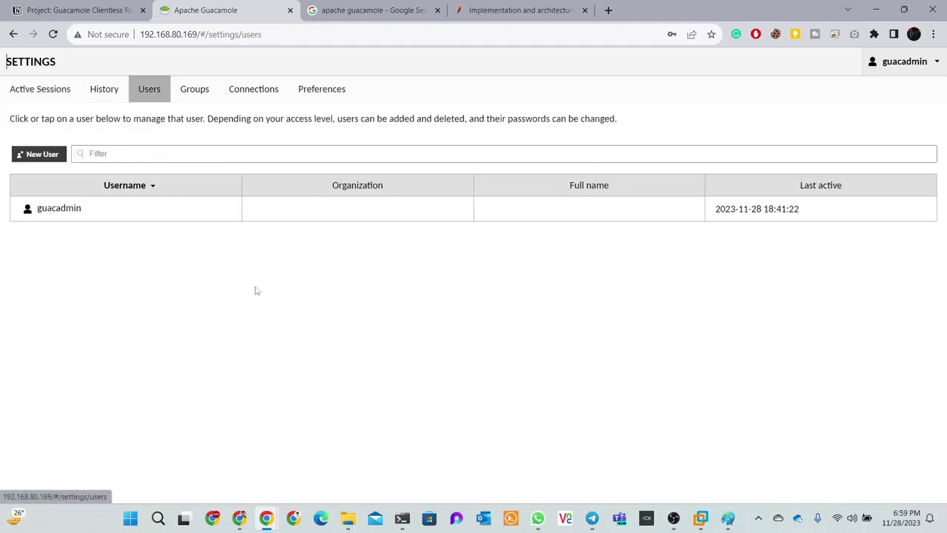
left_click(52, 156)
left_click(114, 93)
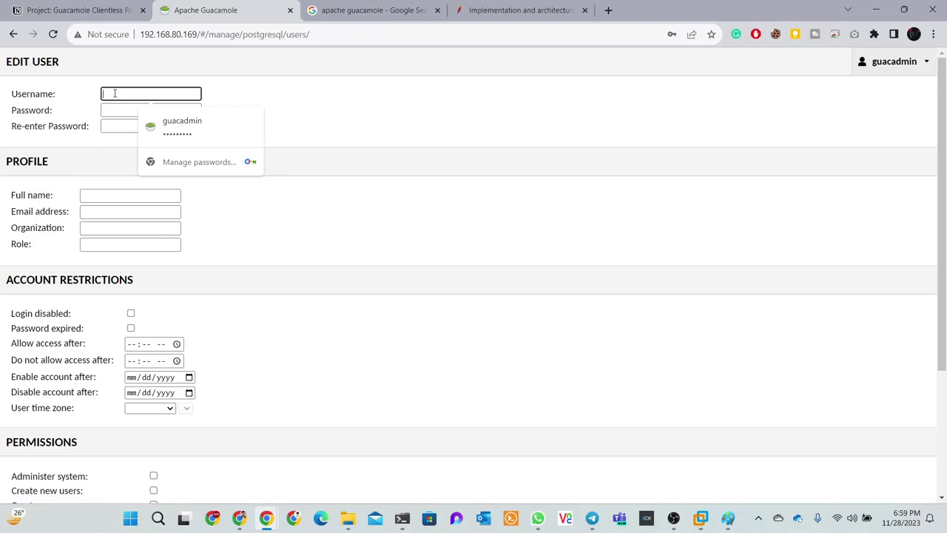
left_click(876, 9)
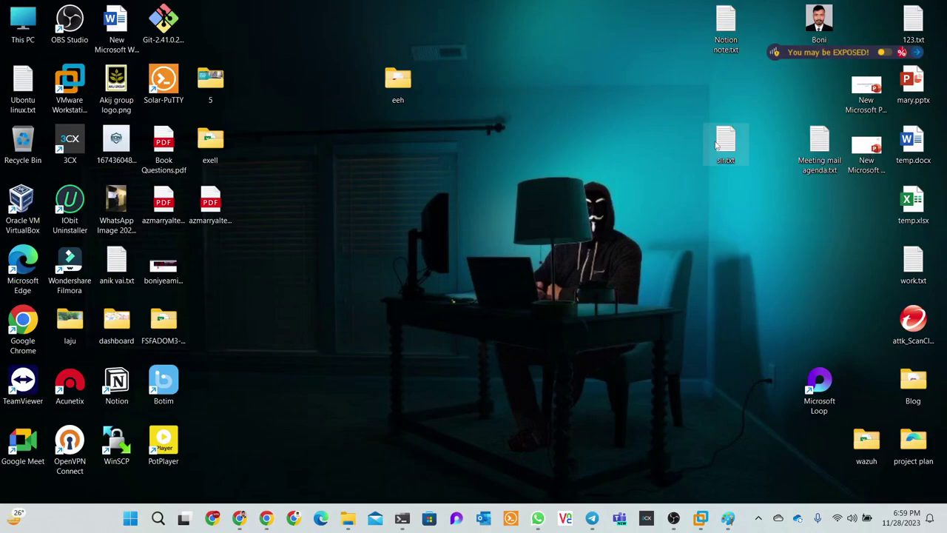
Open sir.txt in Notepad, erase all its old contents, and move the window right
double_click(717, 145)
left_click_drag(275, 209, 163, 187)
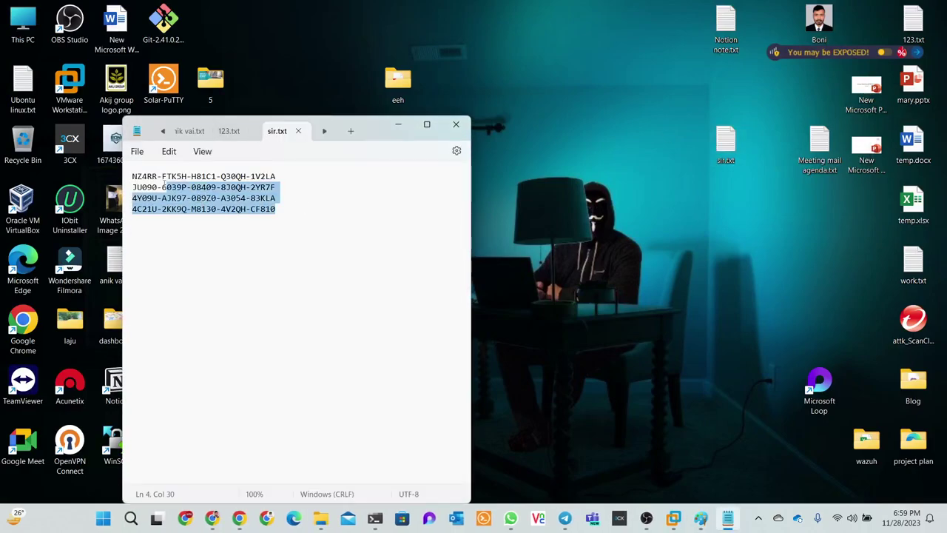
key("ctrl+a")
key("Delete")
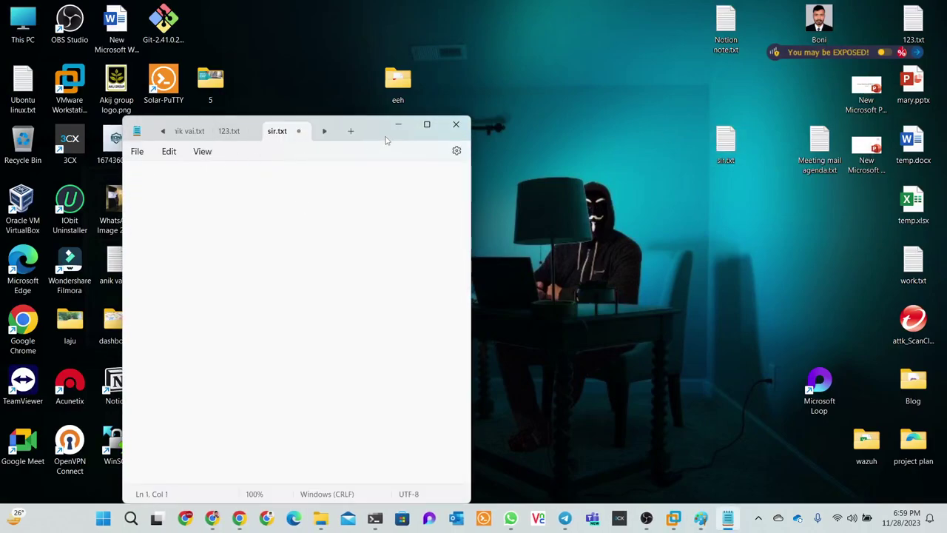
left_click_drag(385, 140, 663, 150)
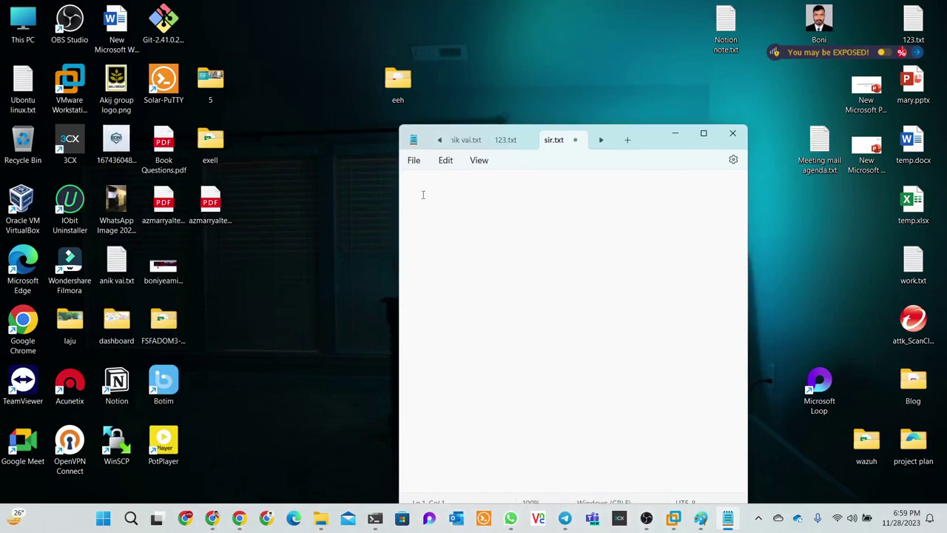
Write the 'web devloper' heading with a dashes line, the 112admin user line and a pass line
type("web devloper :112admin")
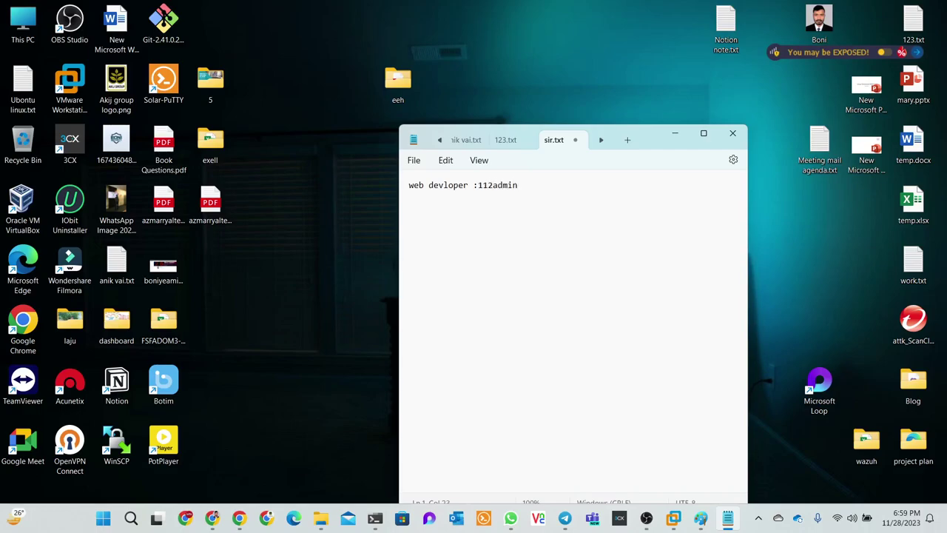
key("Return")
left_click(469, 185)
key("Return")
left_click(472, 187)
key("Return")
type("----------------")
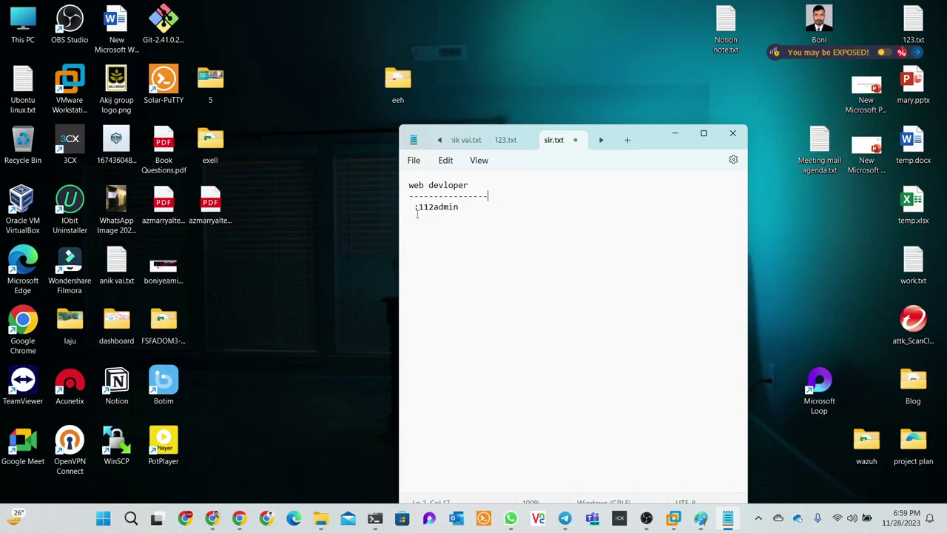
left_click(416, 211)
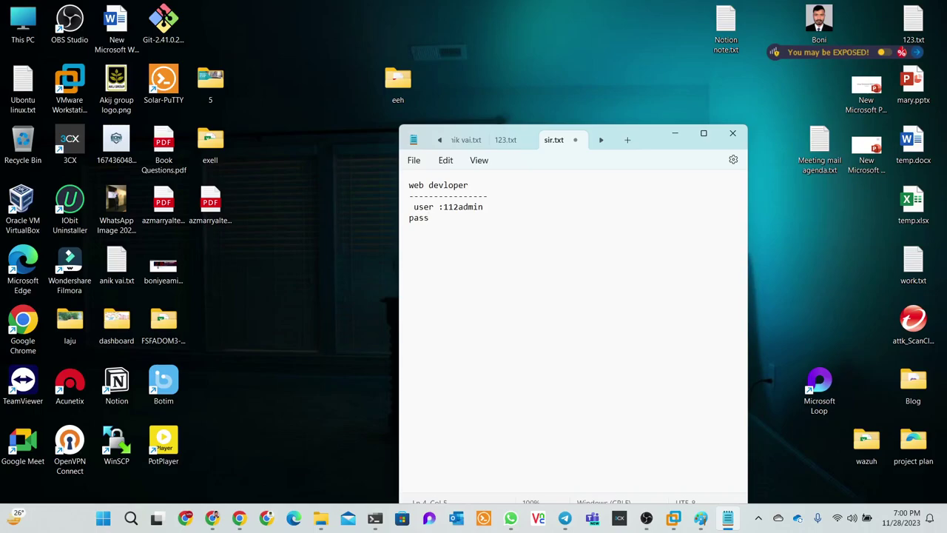
Copy the credentials block under new 'data base administrator' and 'cyber security' headings
left_click_drag(502, 218, 405, 202)
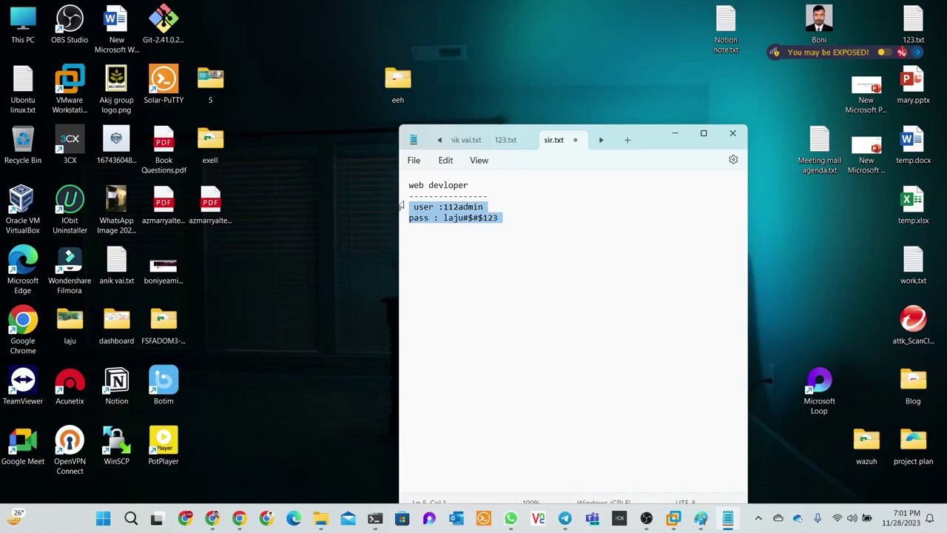
left_click(414, 207)
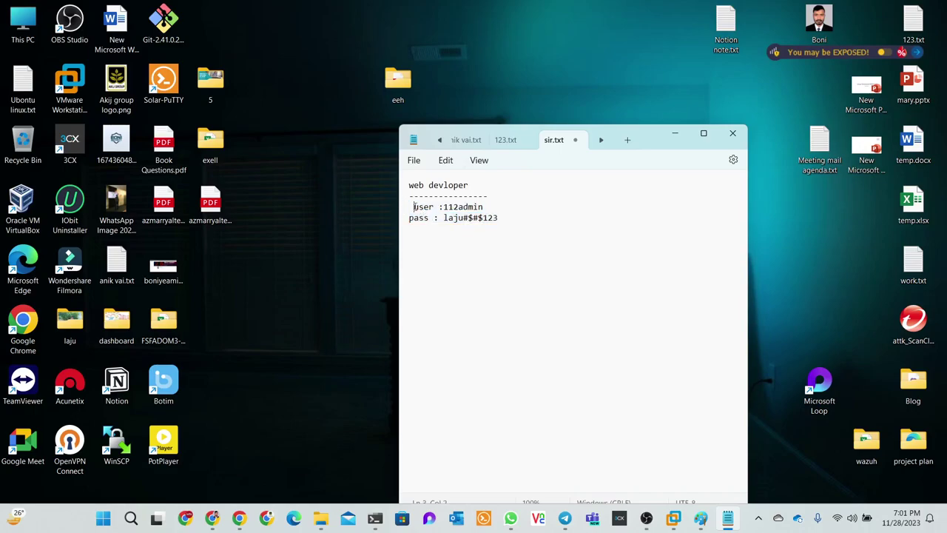
key("BackSpace")
left_click_drag(508, 225, 403, 194)
key("ctrl+c")
left_click(521, 233)
type("data base a")
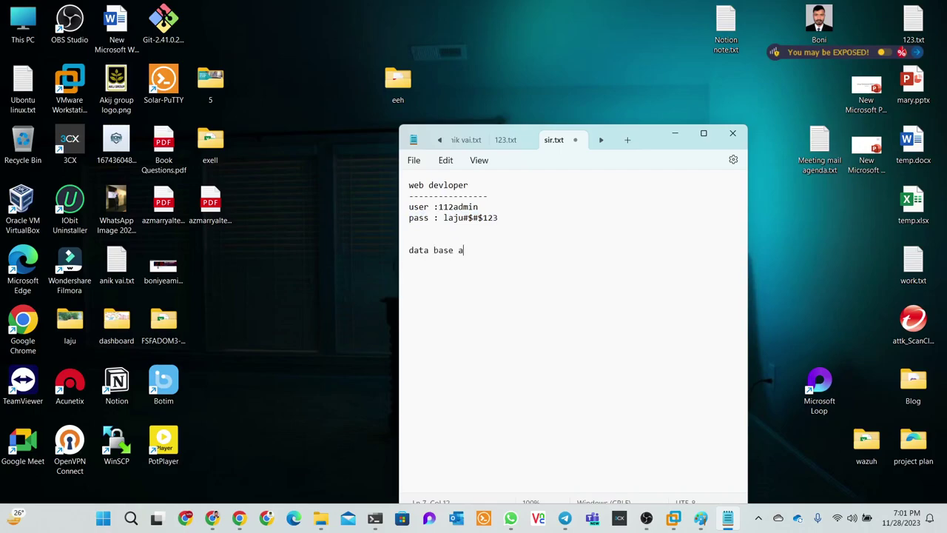
type("dministrator")
key("Return")
key("ctrl+v")
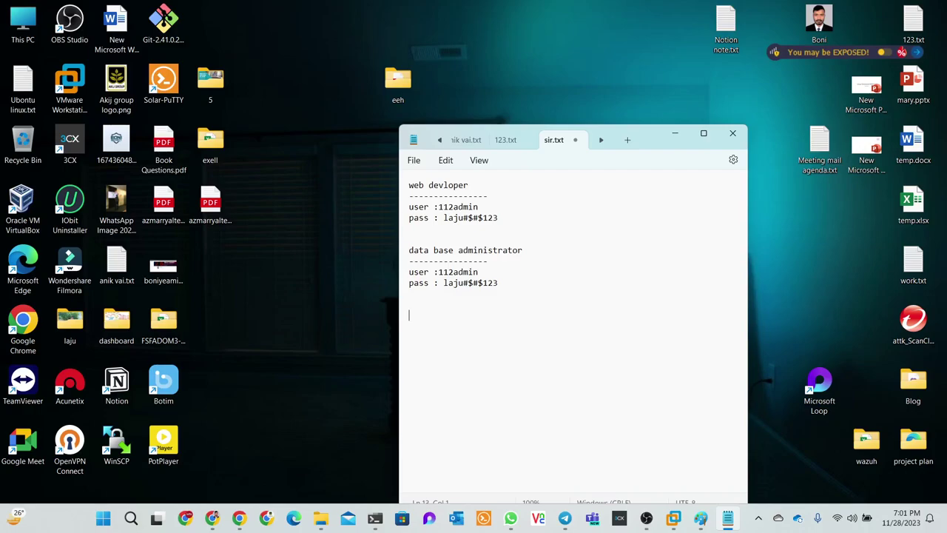
type("cyber security")
key("ctrl+v")
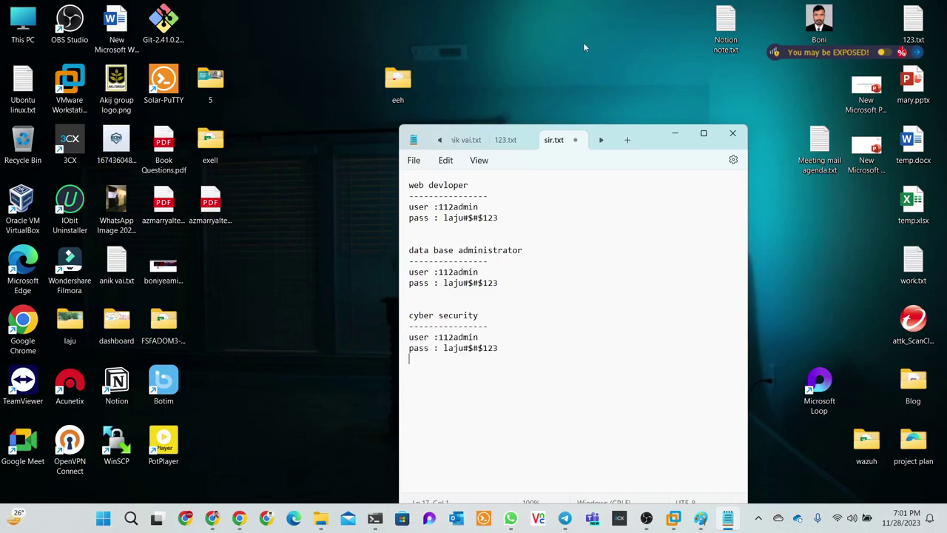
left_click_drag(478, 206, 438, 207)
key("ctrl+c")
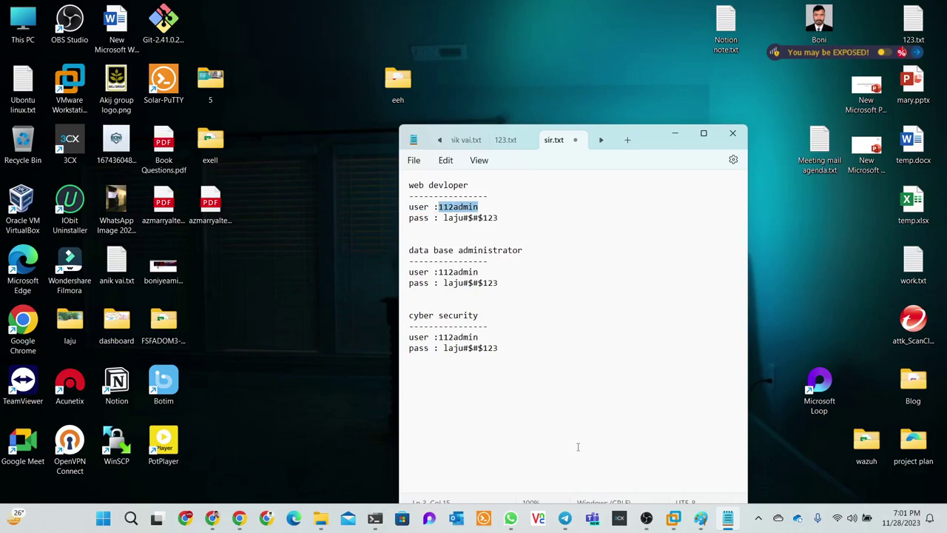
Paste the copied username into the new user's Username field in Guacamole
mouse_move(235, 520)
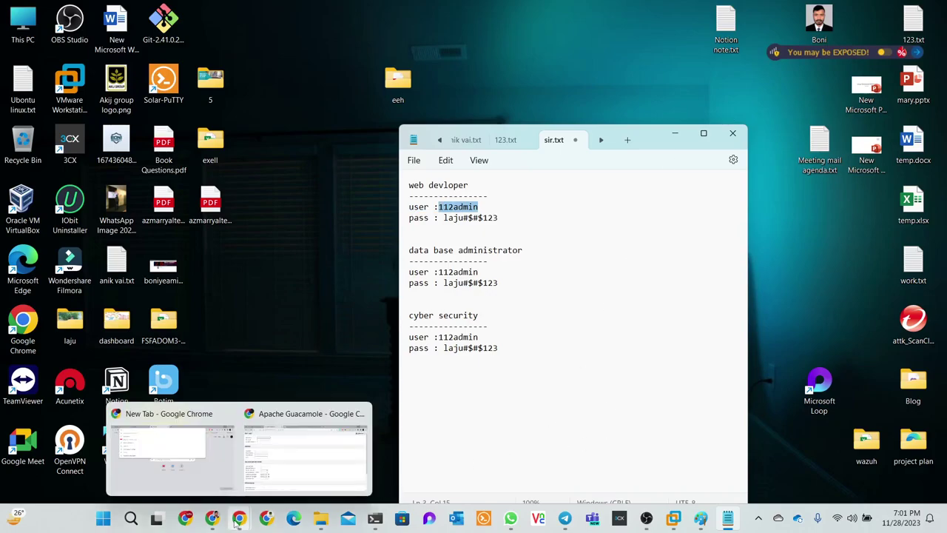
left_click(288, 462)
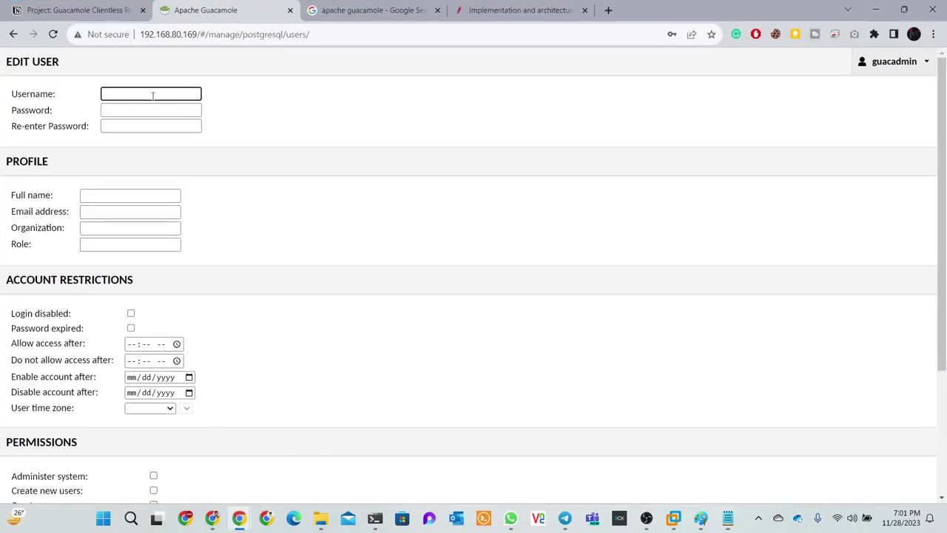
left_click(152, 95)
key("ctrl+v")
Copy the web developer password from the notes into Password and its confirmation field
left_click(898, 9)
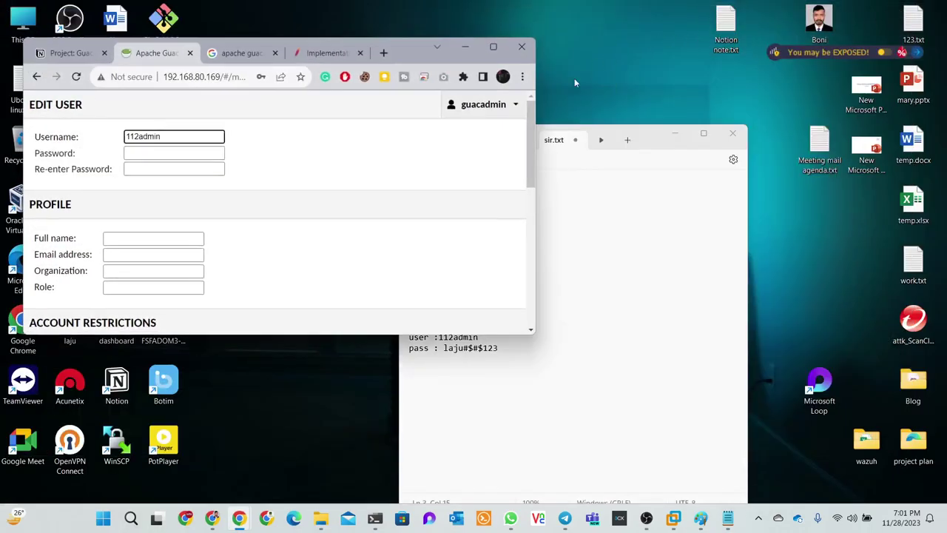
left_click(727, 518)
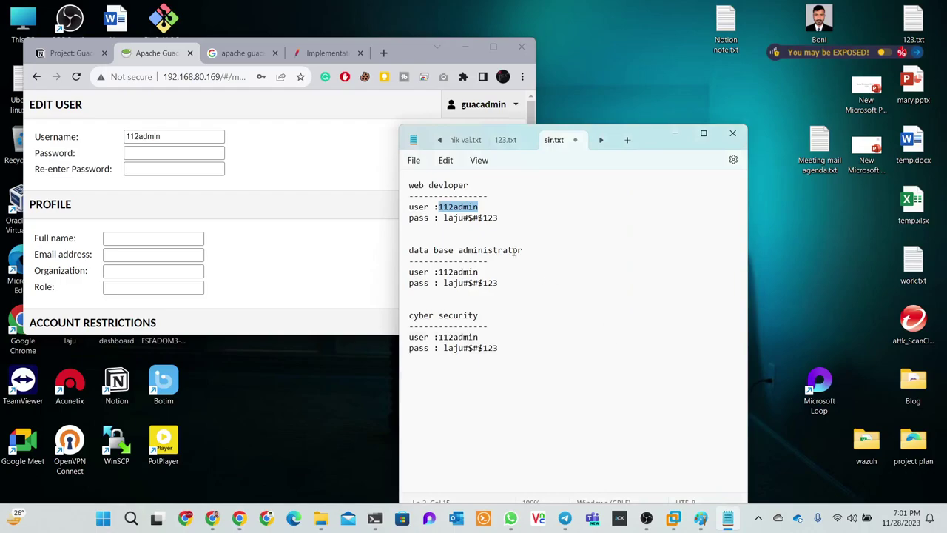
left_click_drag(500, 217, 443, 218)
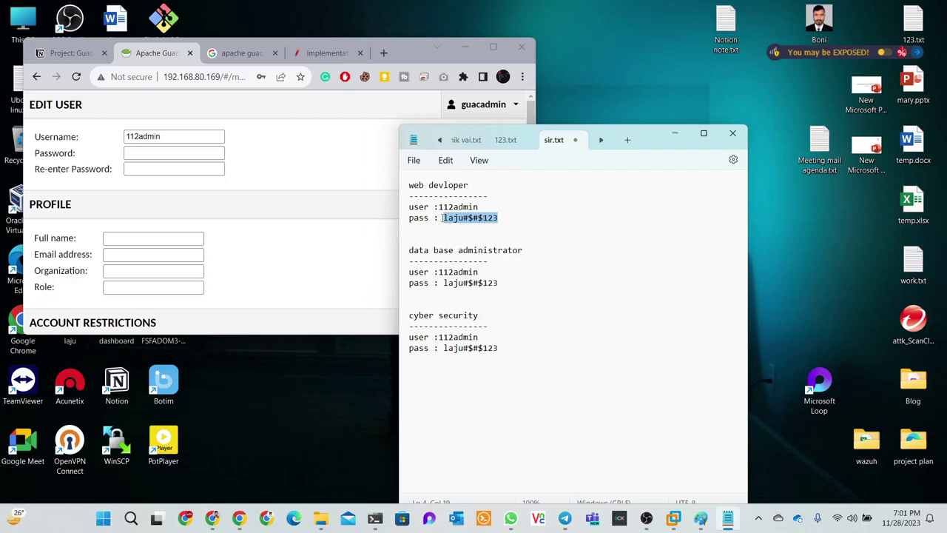
right_click(462, 222)
left_click(490, 282)
left_click(178, 153)
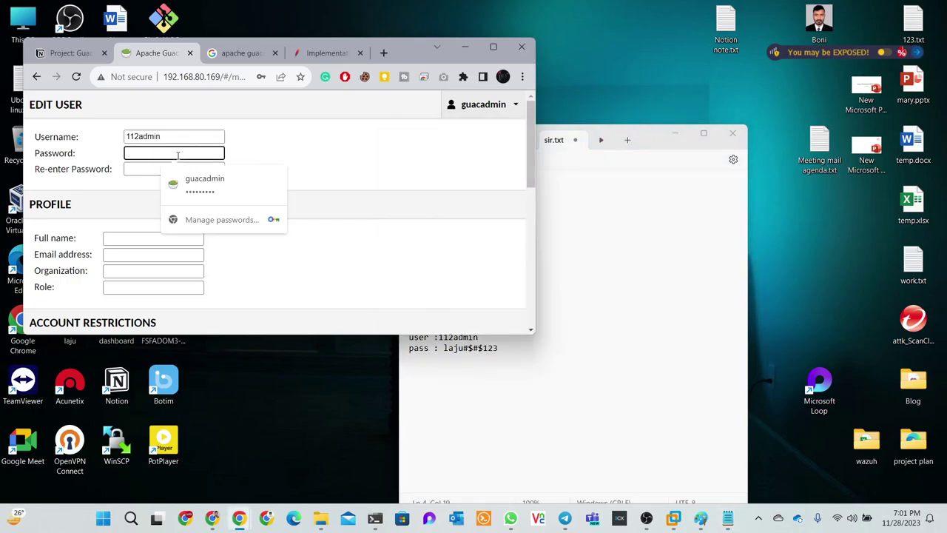
key("ctrl+v")
left_click(169, 169)
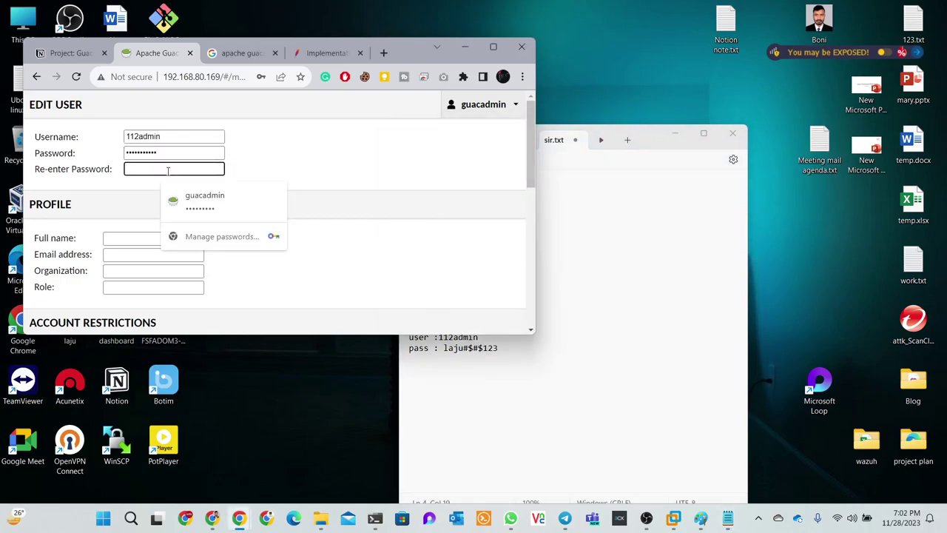
key("ctrl+v")
Fill in the user's full name, e-mail address, organization 'Boni' and role 'Web developper'
scroll(240, 205, "down", 1)
left_click(164, 178)
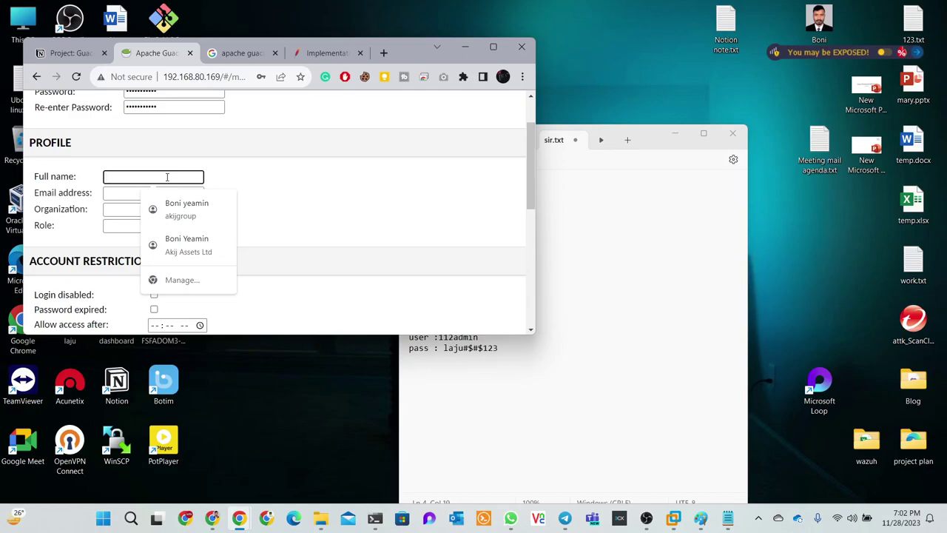
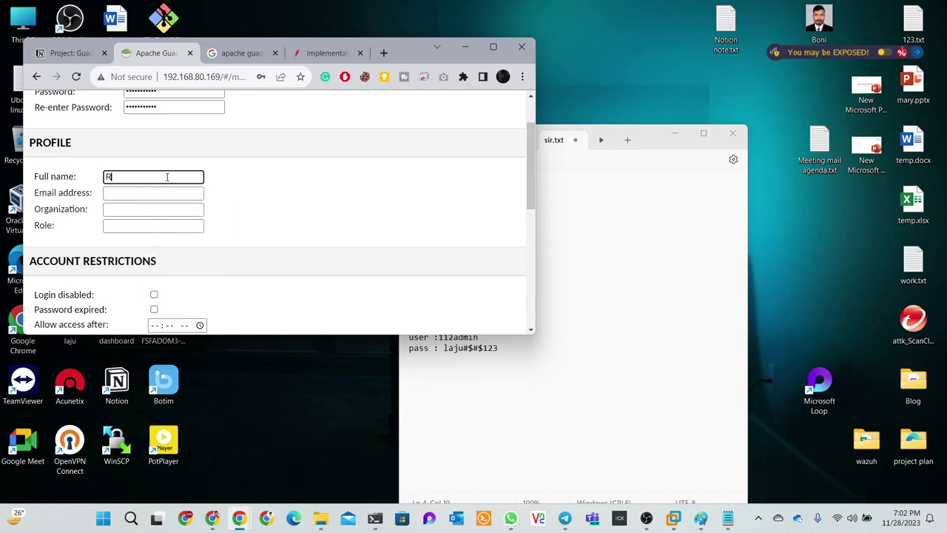
left_click(151, 194)
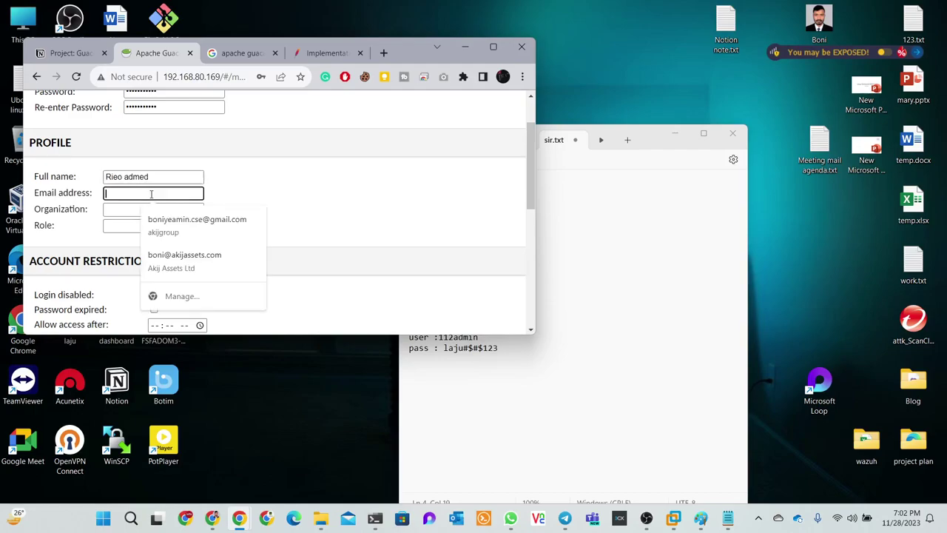
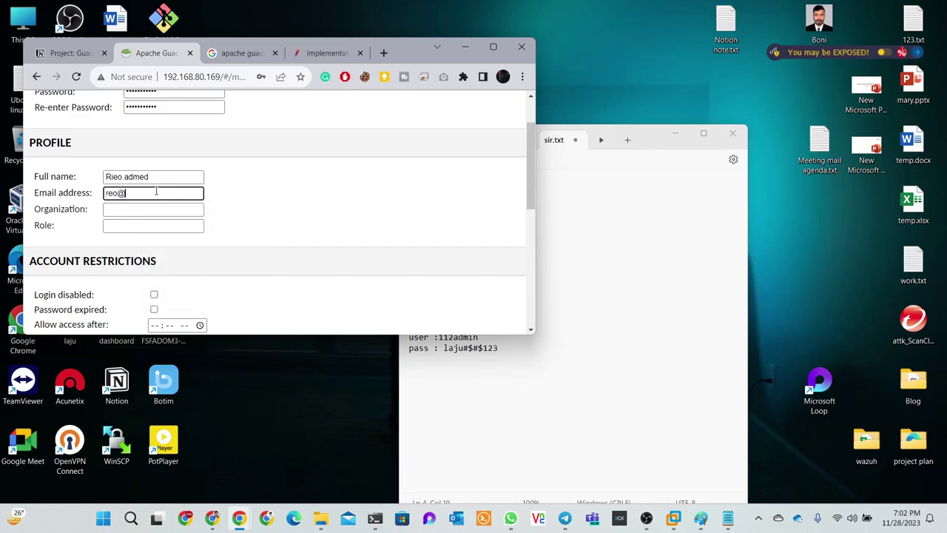
left_click(135, 212)
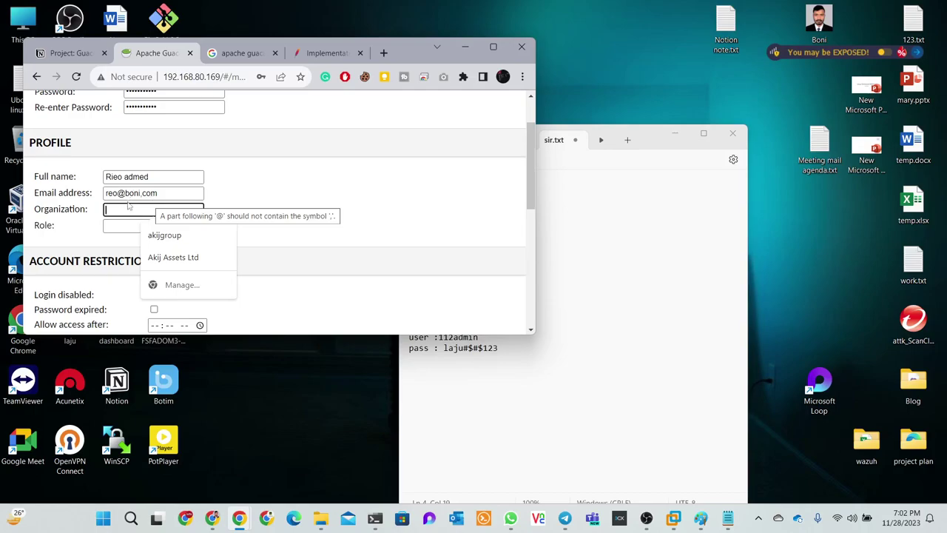
type("Bon")
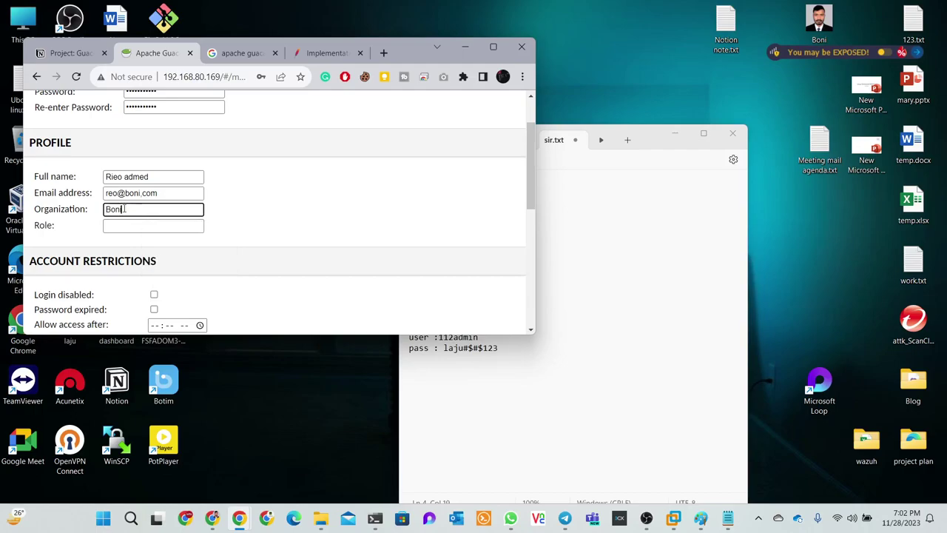
type("i")
left_click(131, 225)
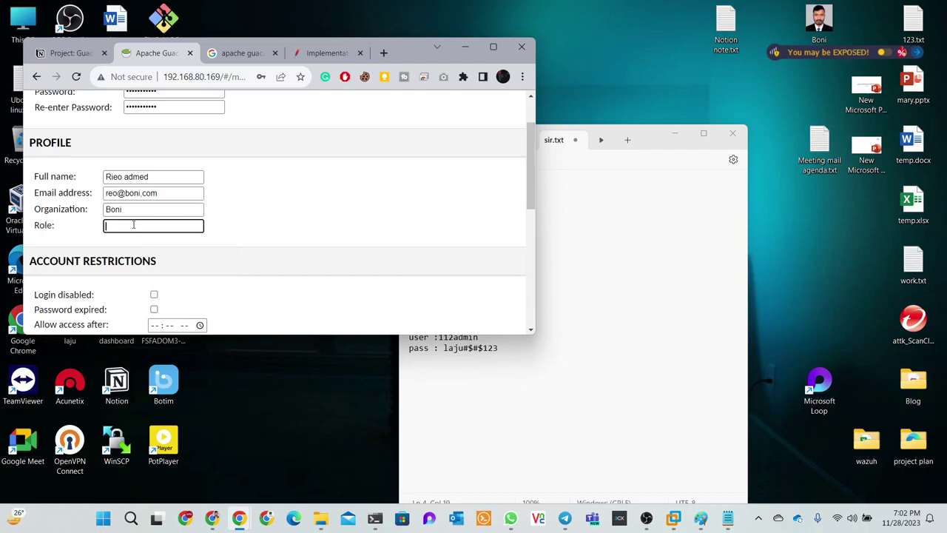
type("We")
type("b develop")
type("per")
Save the new 112admin user with the browser maximized and decline Chrome's password-saving offer
left_click(493, 47)
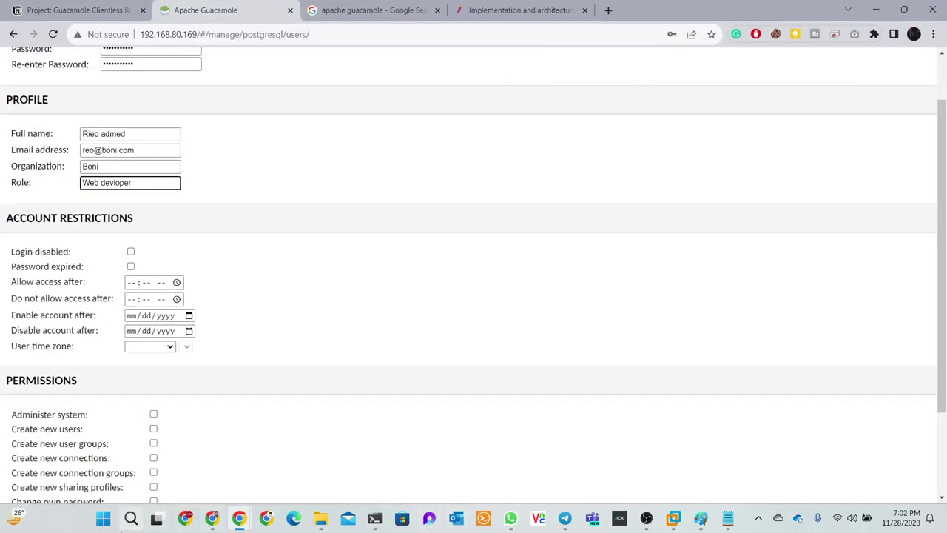
scroll(695, 380, "down", 3)
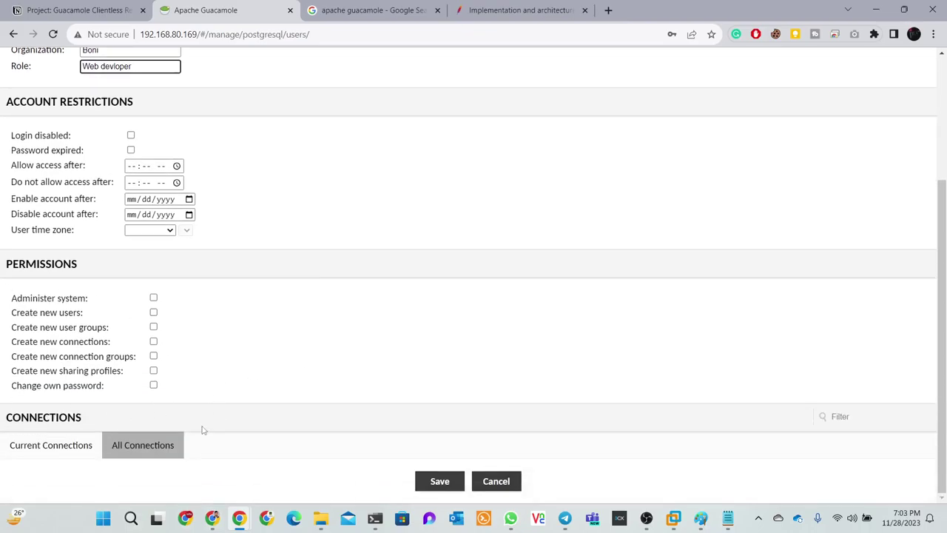
scroll(201, 429, "up", 4)
scroll(203, 430, "down", 4)
left_click(440, 482)
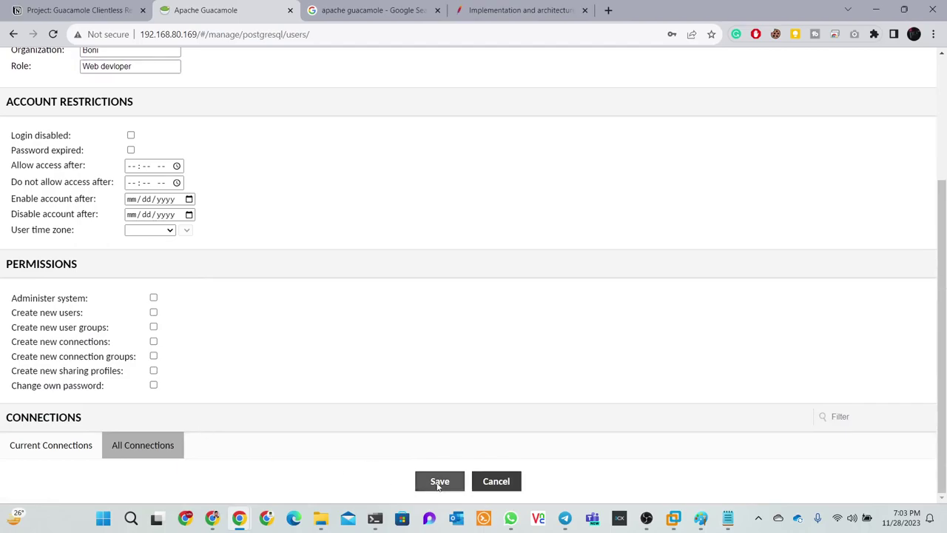
left_click(713, 54)
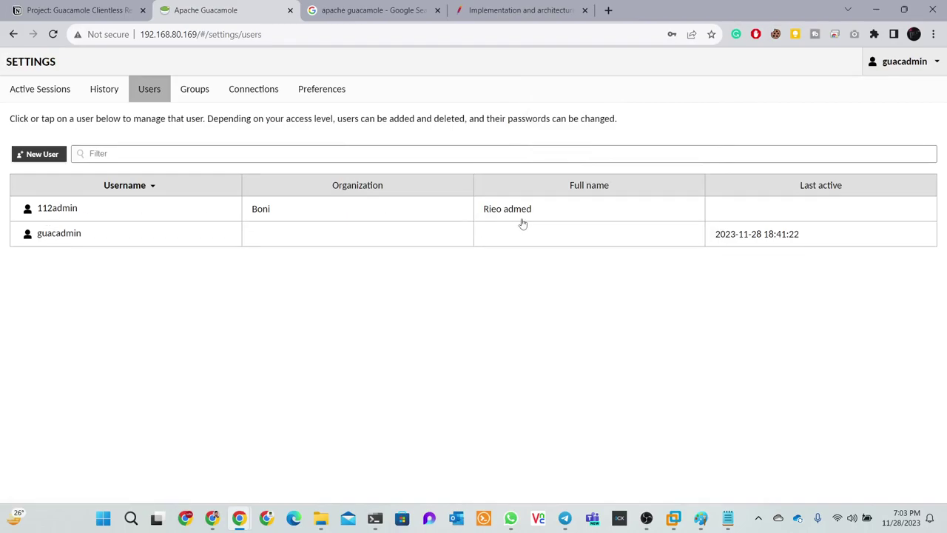
Clone the 112admin user and change the username's final digit from 2 to 3
left_click(60, 210)
scroll(410, 415, "down", 3)
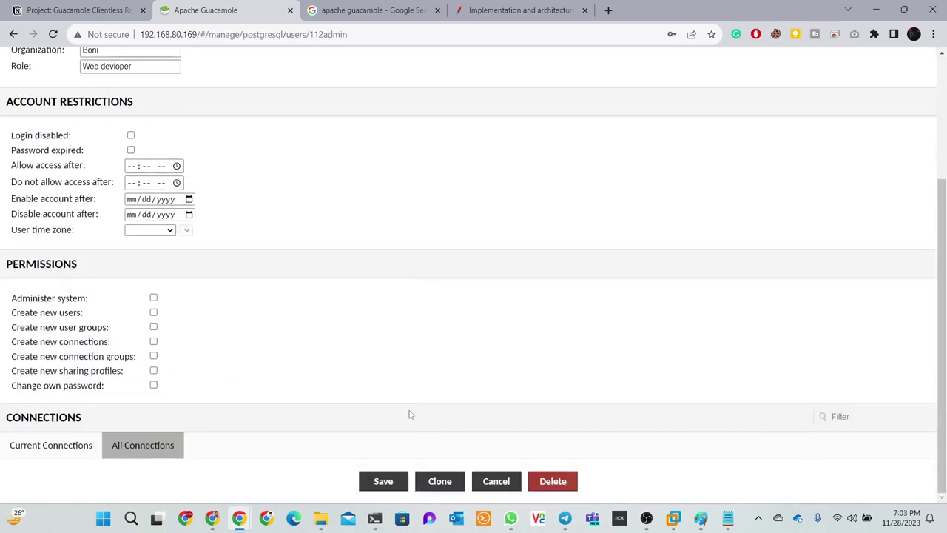
left_click(438, 483)
scroll(358, 339, "up", 3)
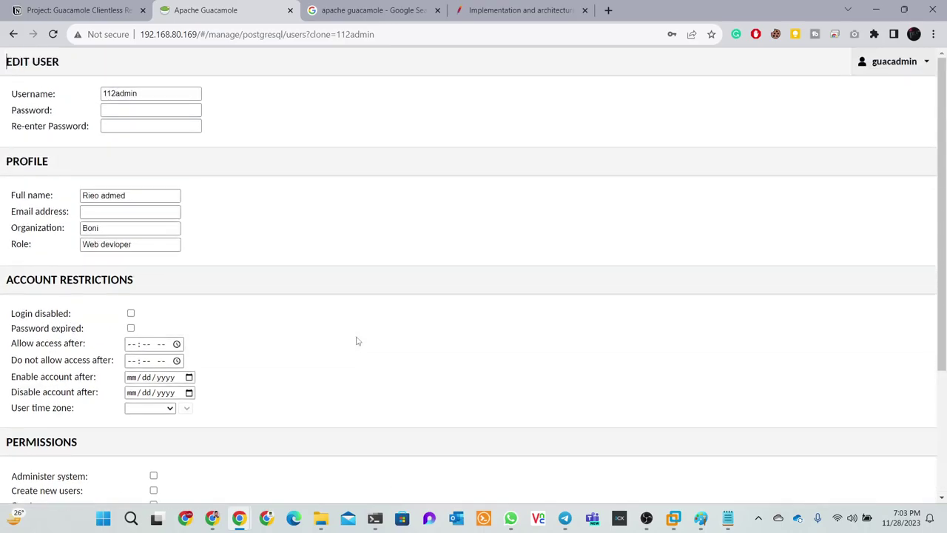
left_click(116, 93)
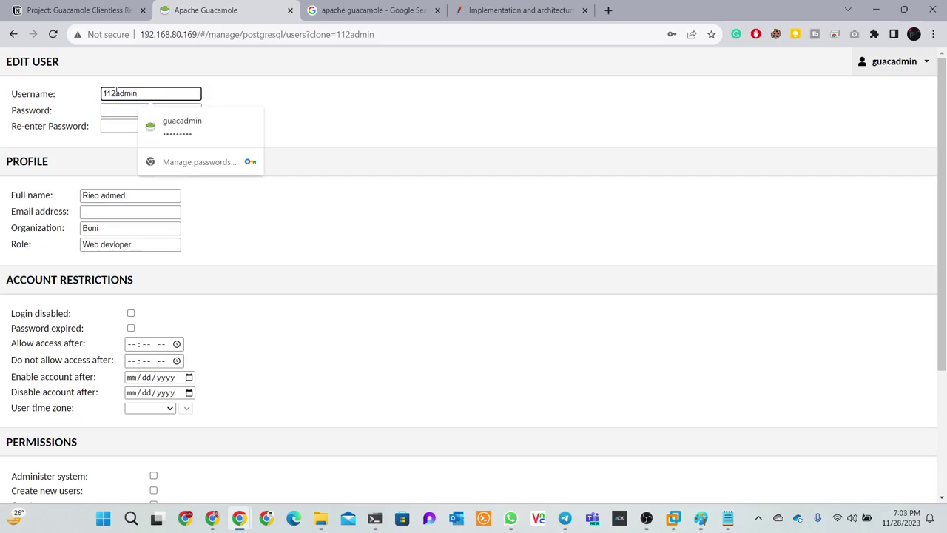
key("BackSpace")
type("3")
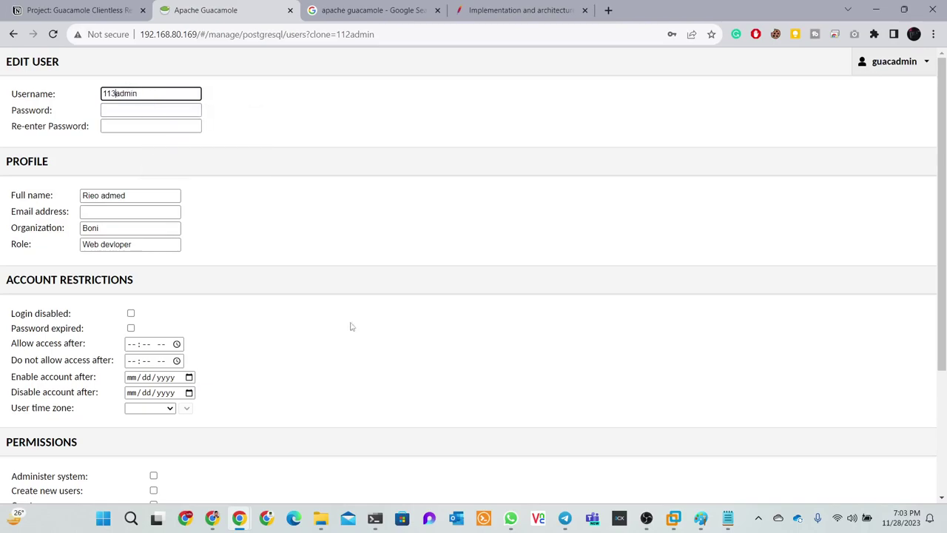
In the notes, change the data base administrator username digit to 3 and copy its password
left_click(728, 518)
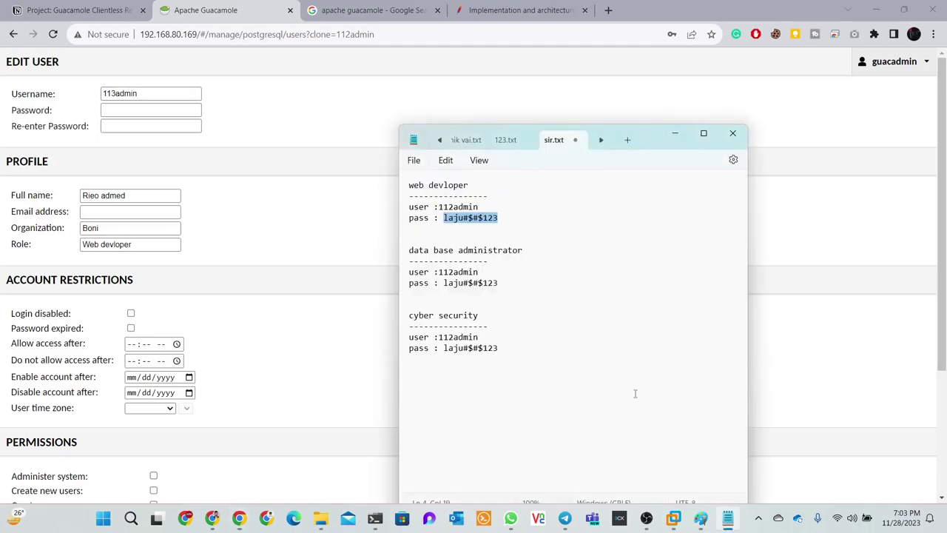
left_click(463, 252)
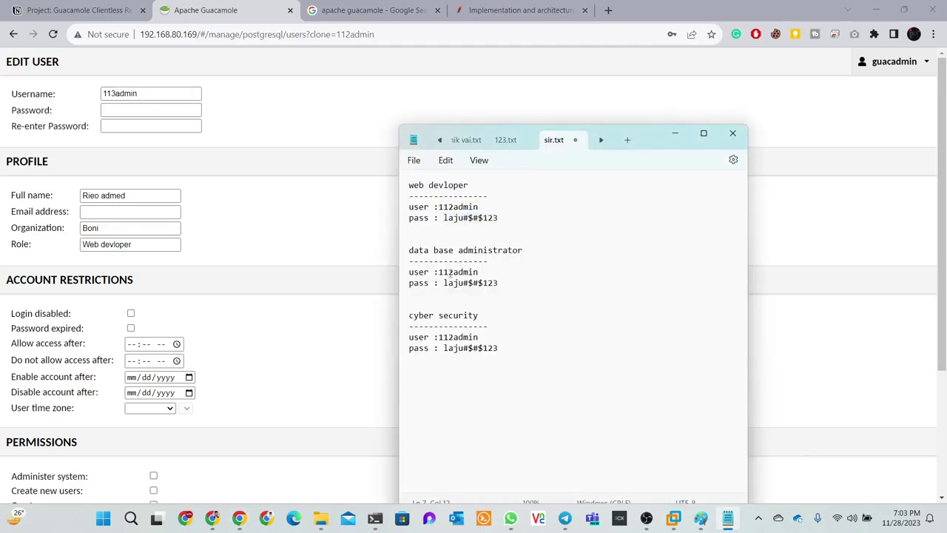
left_click_drag(448, 272, 452, 272)
type("3")
left_click_drag(509, 286, 444, 284)
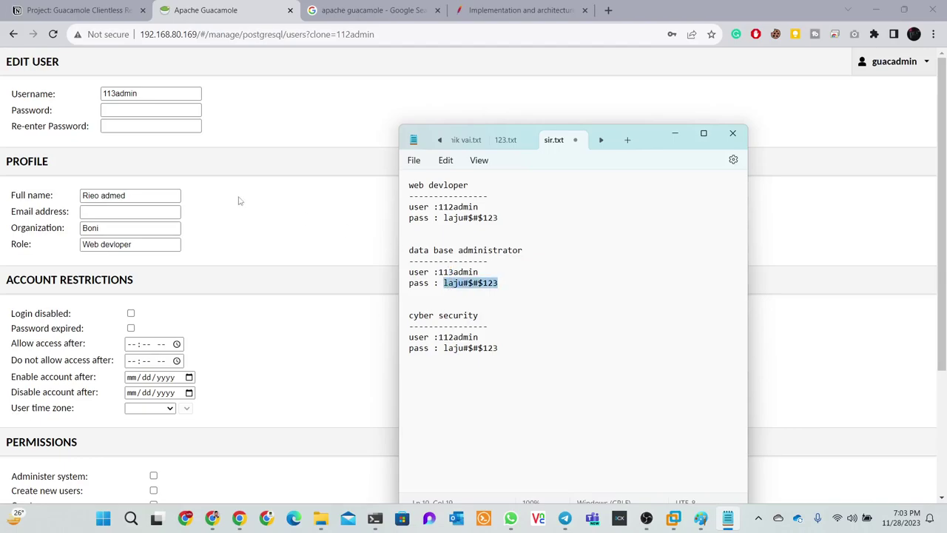
key("alt+Tab")
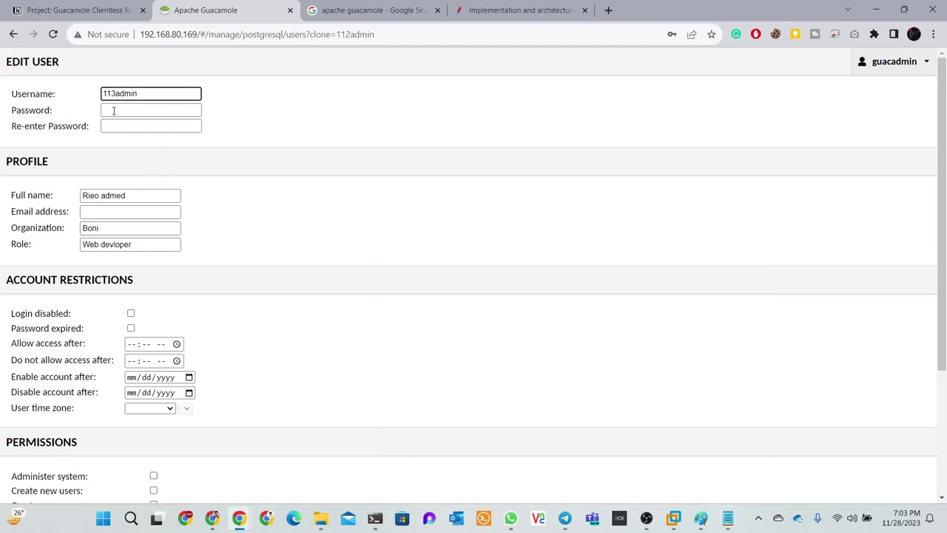
Enter and confirm the password, autofill the Akij Assets Ltd profile, and save the cloned user
left_click(113, 111)
key("ctrl+v")
left_click(117, 125)
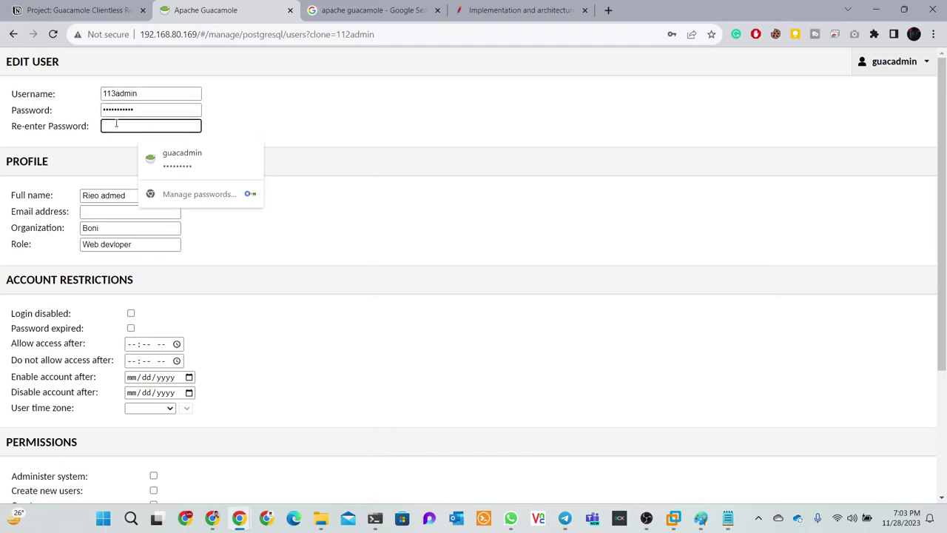
key("ctrl+v")
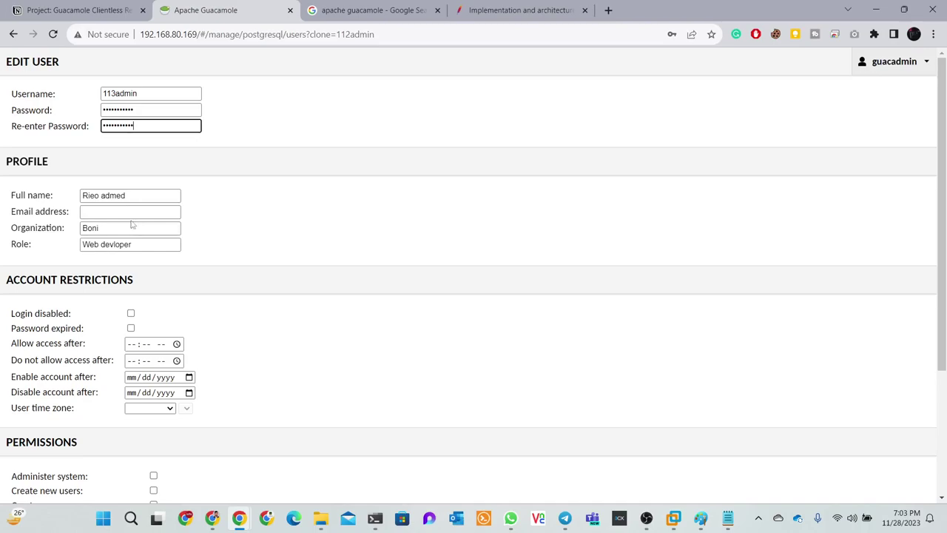
left_click(129, 213)
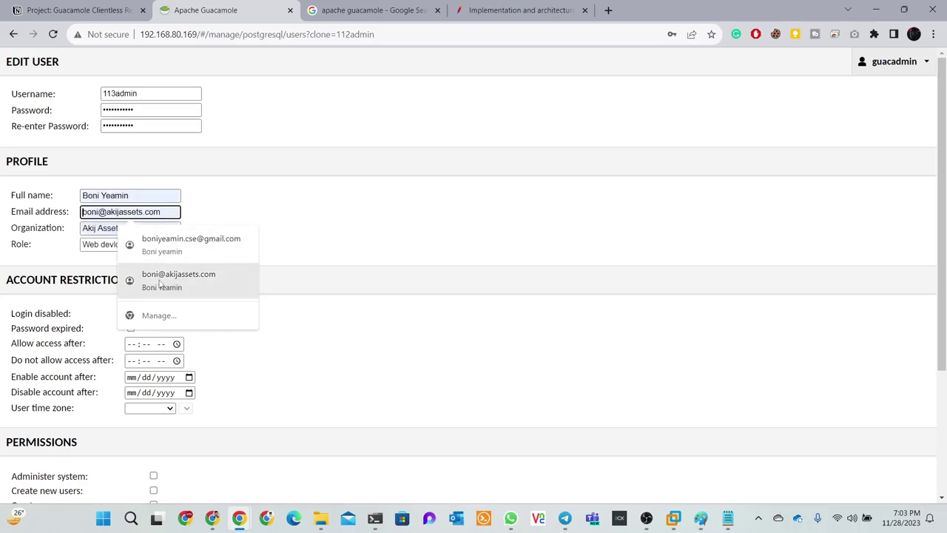
left_click(178, 277)
scroll(271, 239, "down", 3)
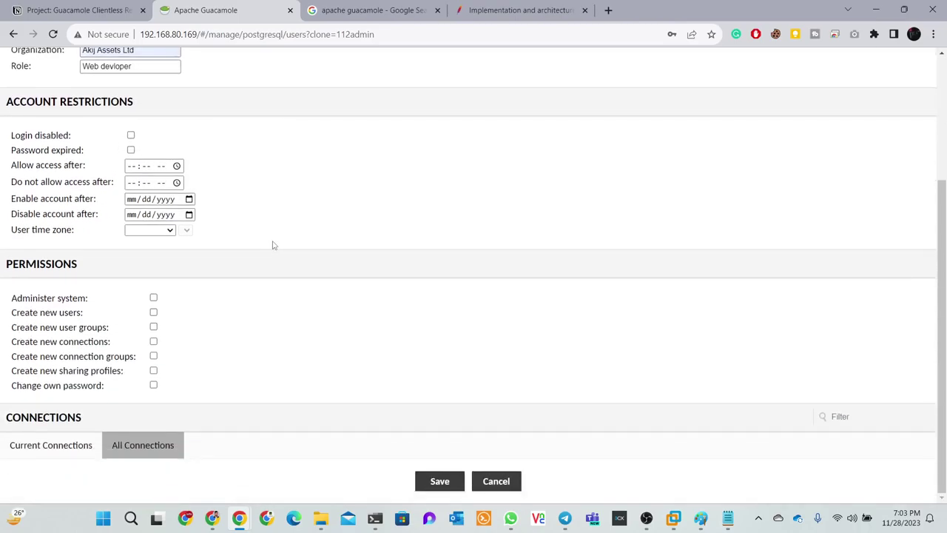
left_click(438, 481)
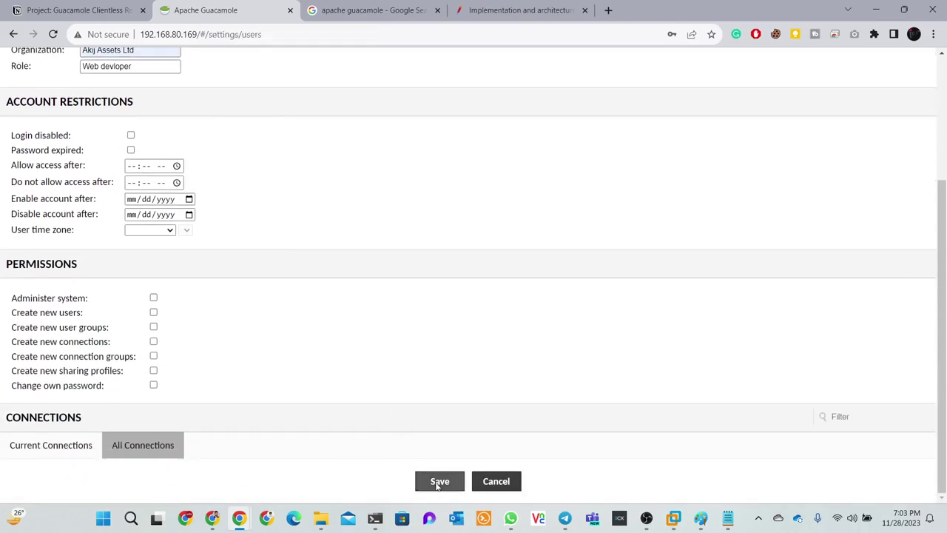
left_click(645, 213)
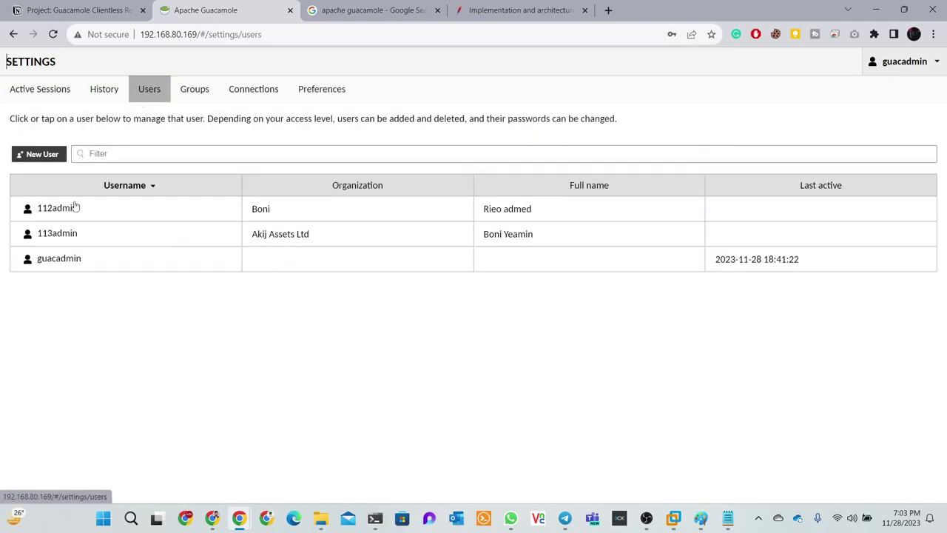
Clone the second user and change the username's final digit to 4, making 114admin
left_click(72, 241)
scroll(345, 237, "down", 3)
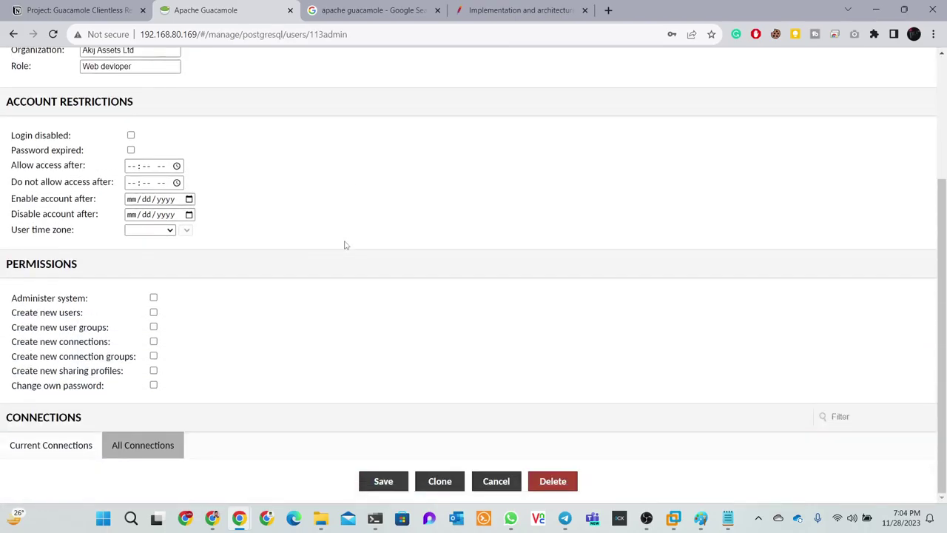
left_click(440, 481)
scroll(339, 292, "up", 2)
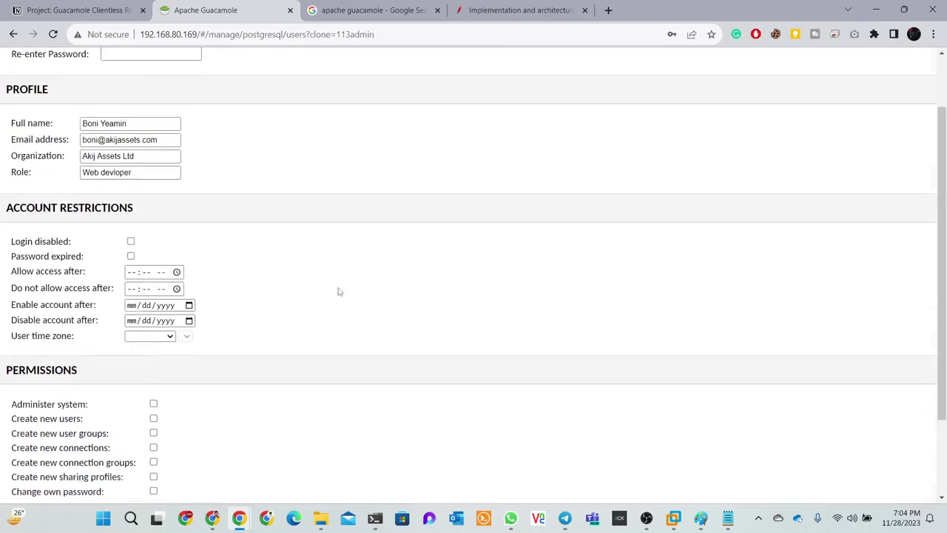
scroll(338, 292, "up", 1)
left_click(115, 93)
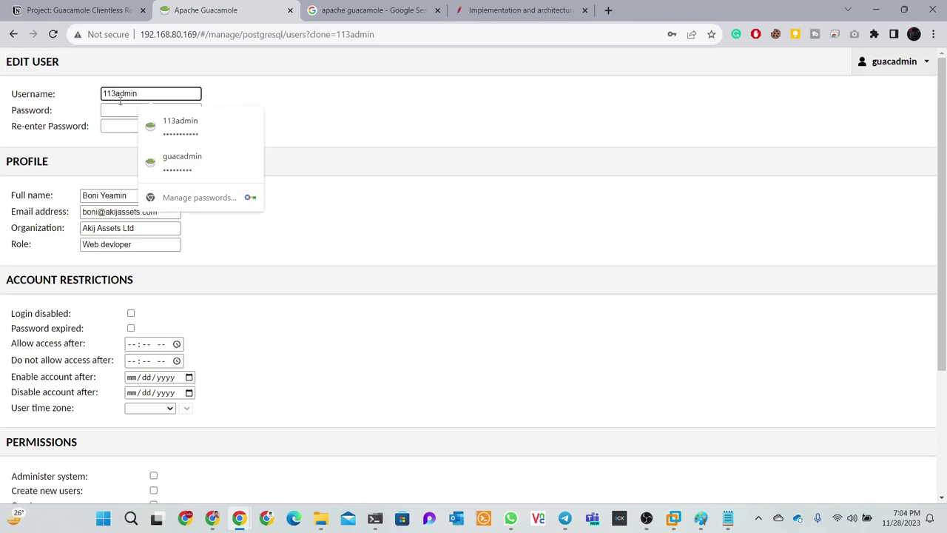
key("BackSpace")
type("4")
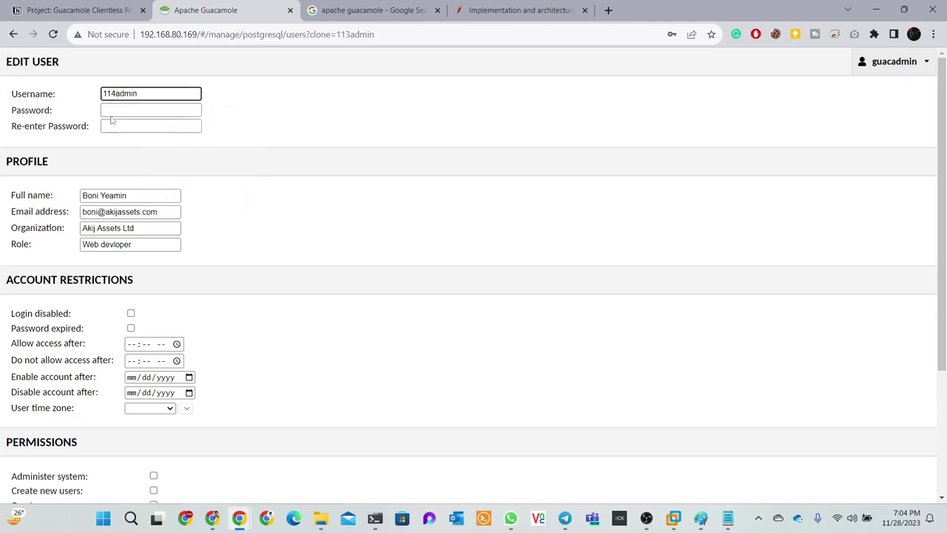
Paste the password into both password fields, save 114admin, and let Chrome store the password
left_click(112, 113)
key("ctrl+v")
left_click(115, 127)
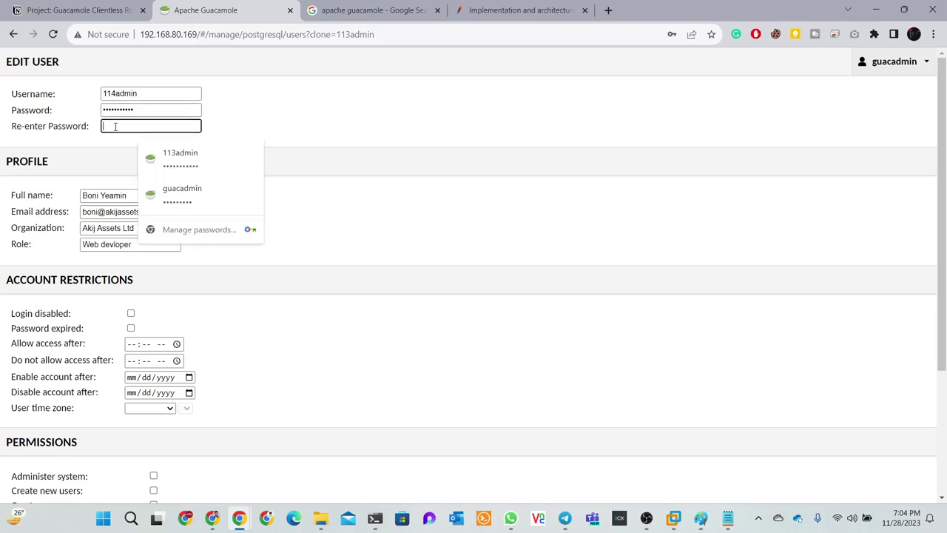
key("ctrl+v")
scroll(264, 235, "down", 3)
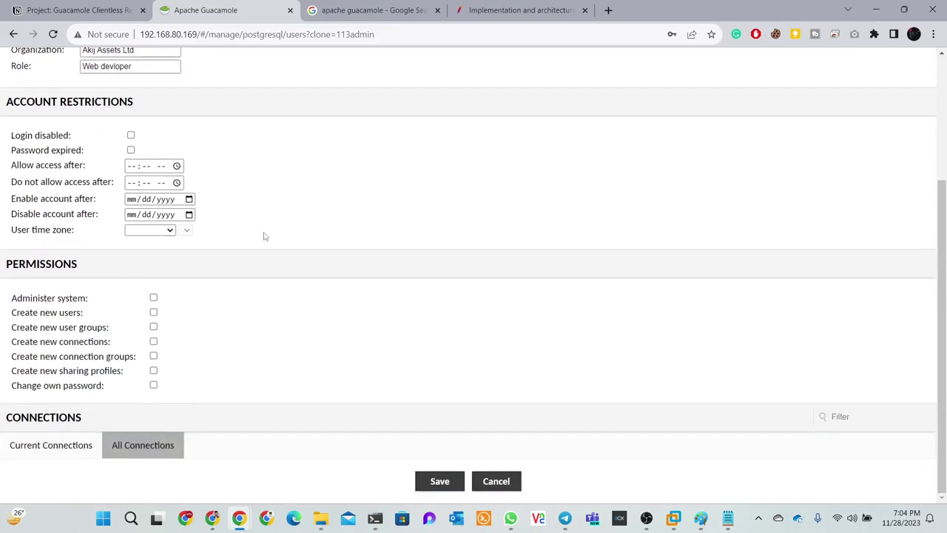
left_click(438, 482)
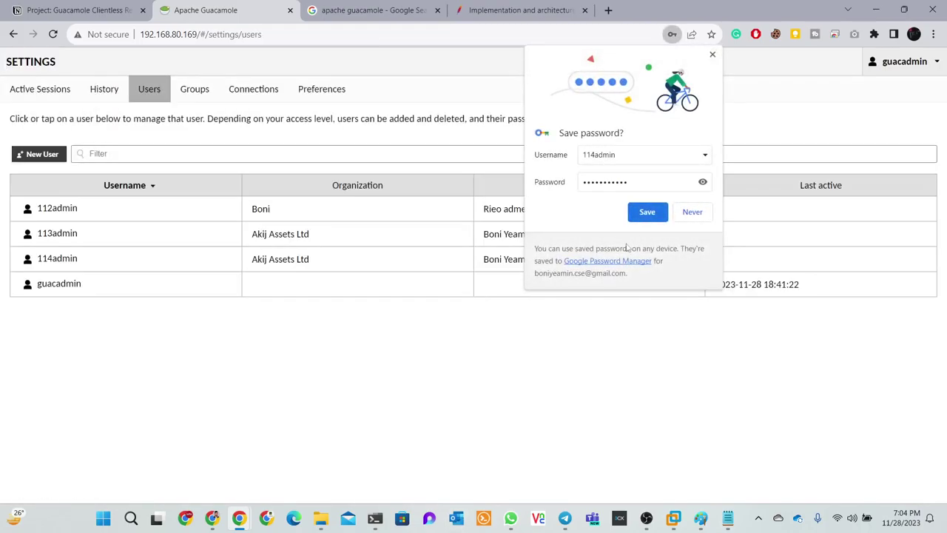
left_click(652, 212)
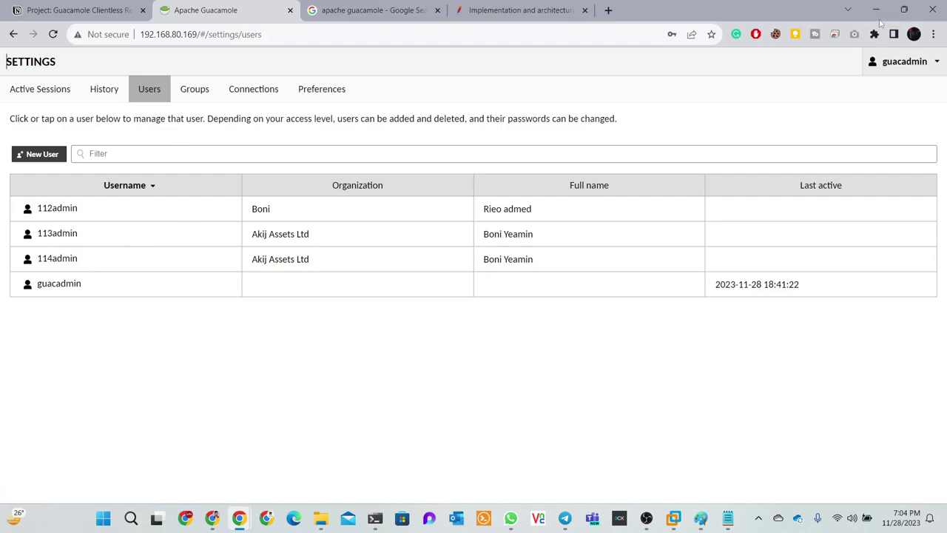
Minimize Chrome, move the notes aside, review the Paint network diagram, then switch to VMware Workstation
left_click(876, 11)
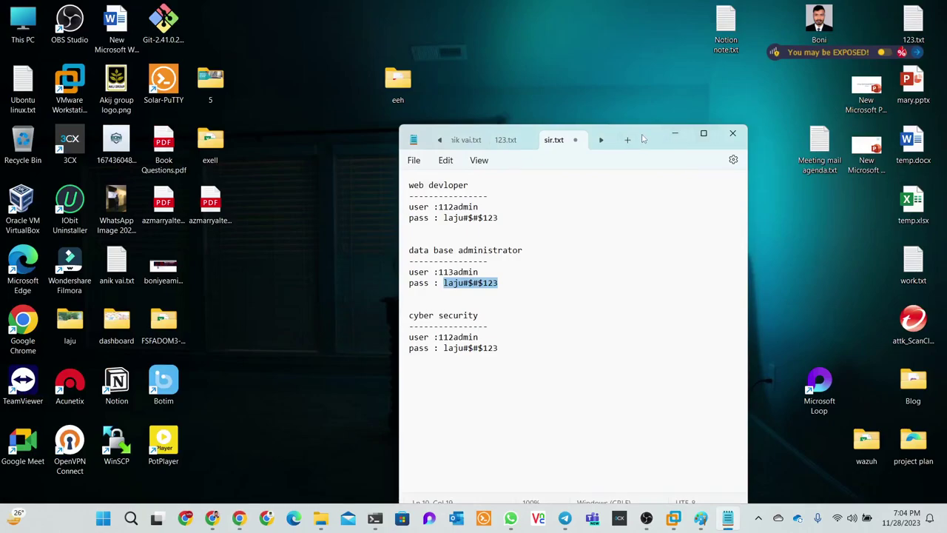
left_click_drag(643, 139, 605, 32)
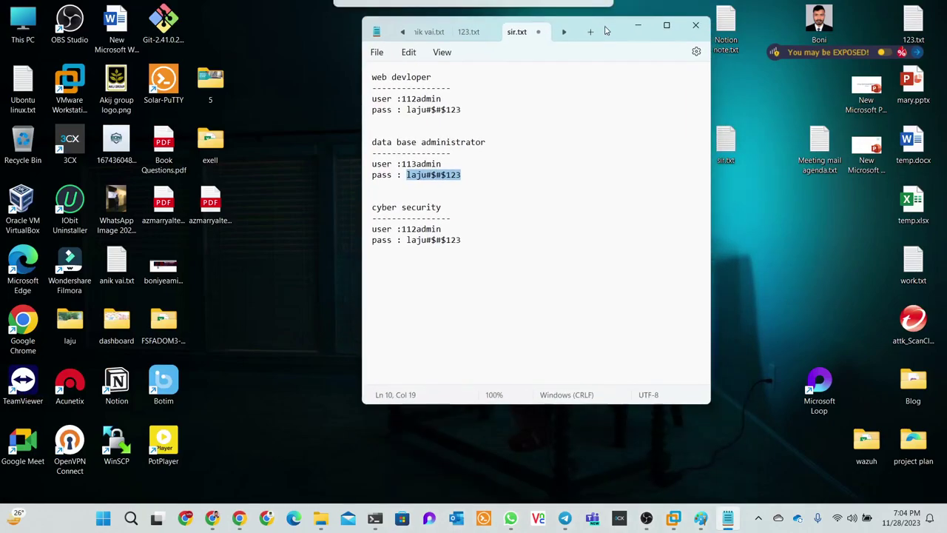
left_click(700, 518)
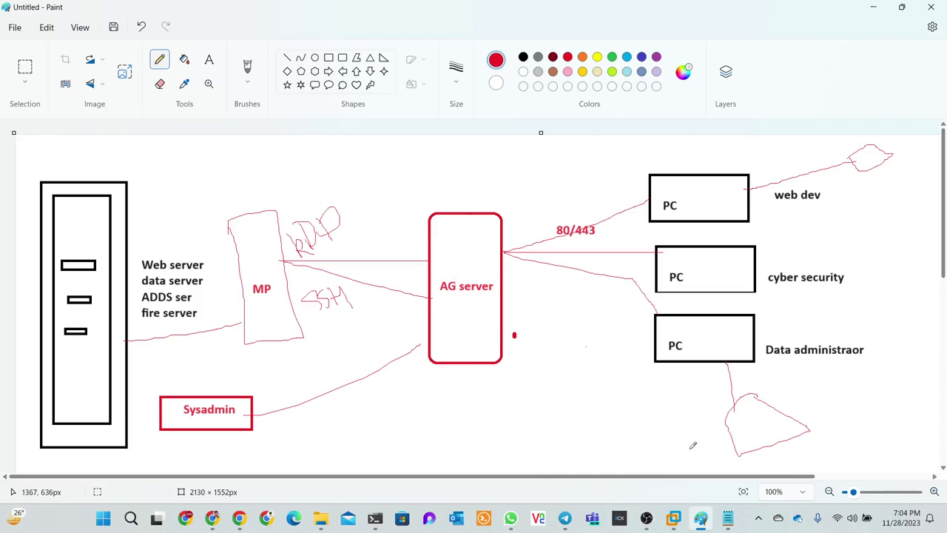
mouse_move(645, 524)
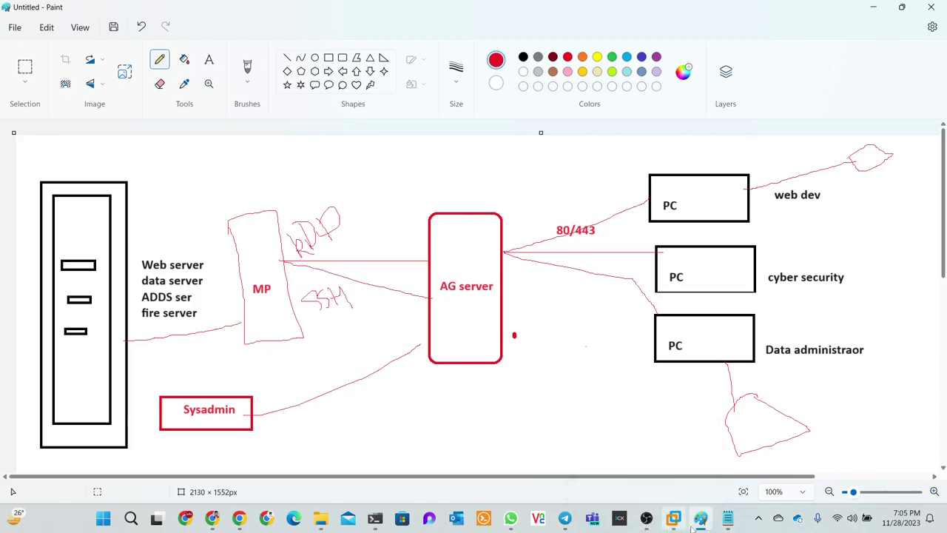
left_click(674, 518)
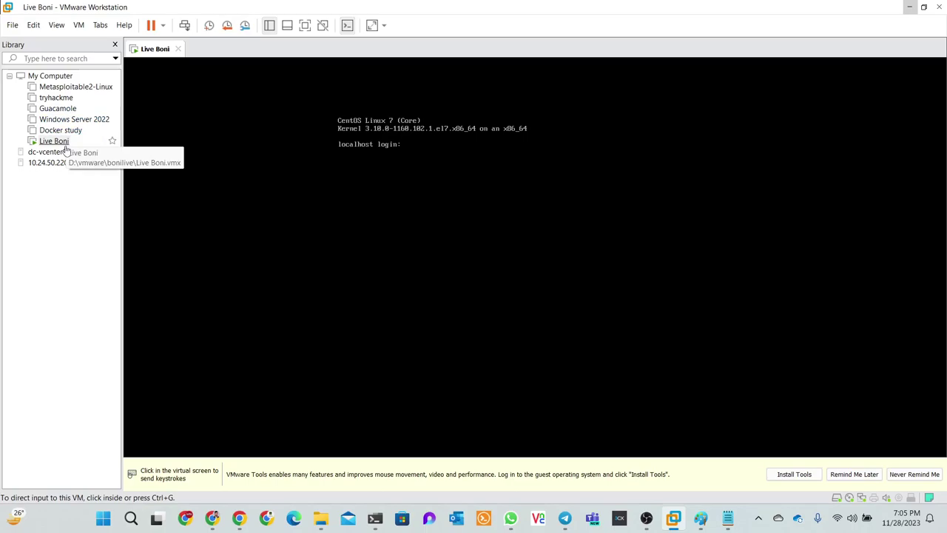
Open and power on the tryhackme Kali VM, then bring Windows Terminal forward
left_click(56, 98)
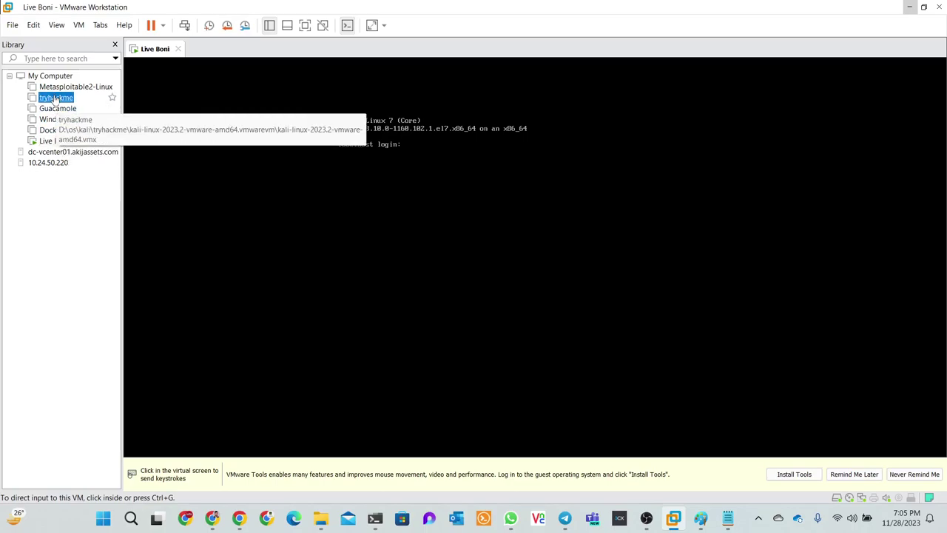
double_click(55, 98)
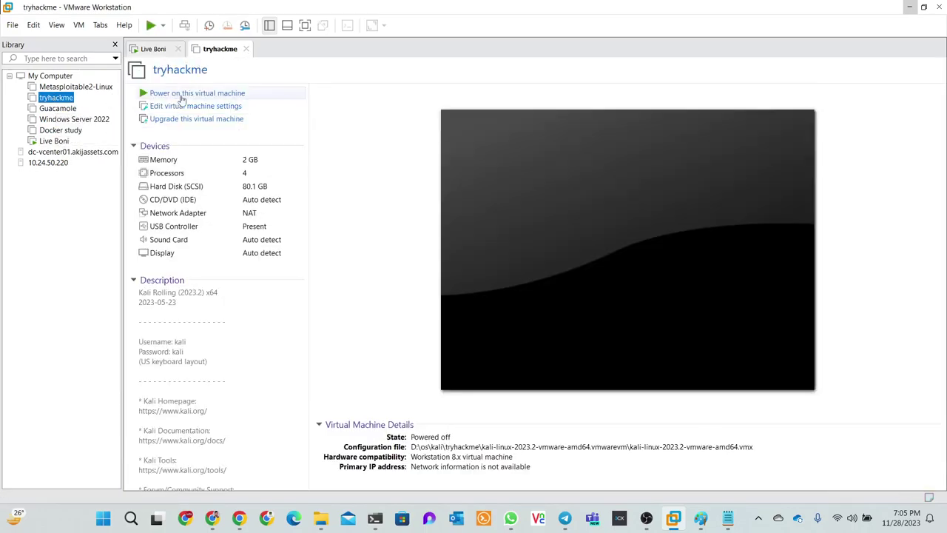
left_click(180, 94)
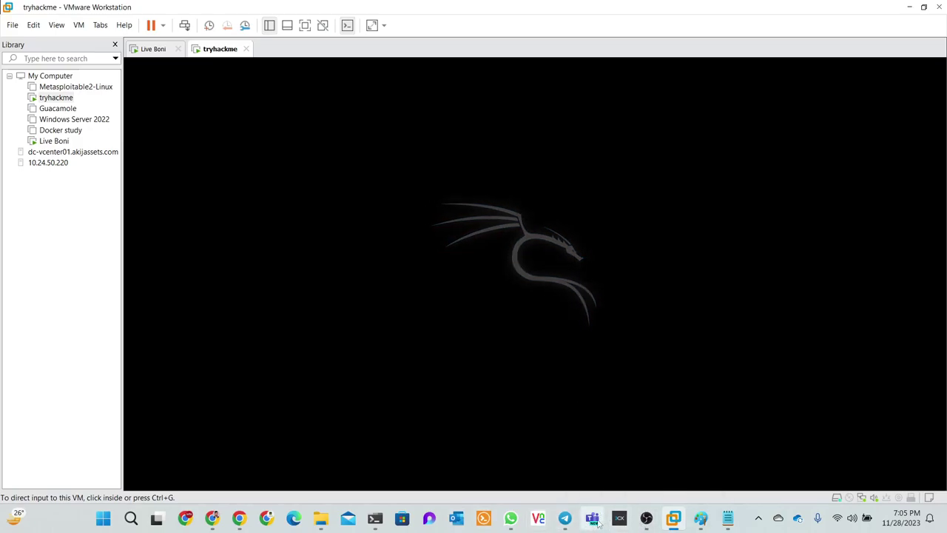
left_click(373, 518)
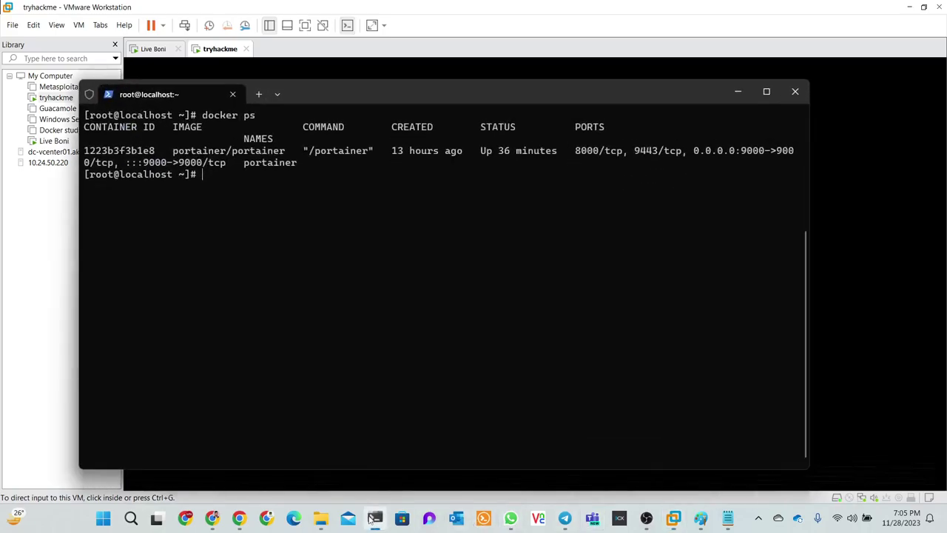
In a new PowerShell tab, rerun the ssh command to 192.168.80.169, then return to the Kali login
left_click(257, 95)
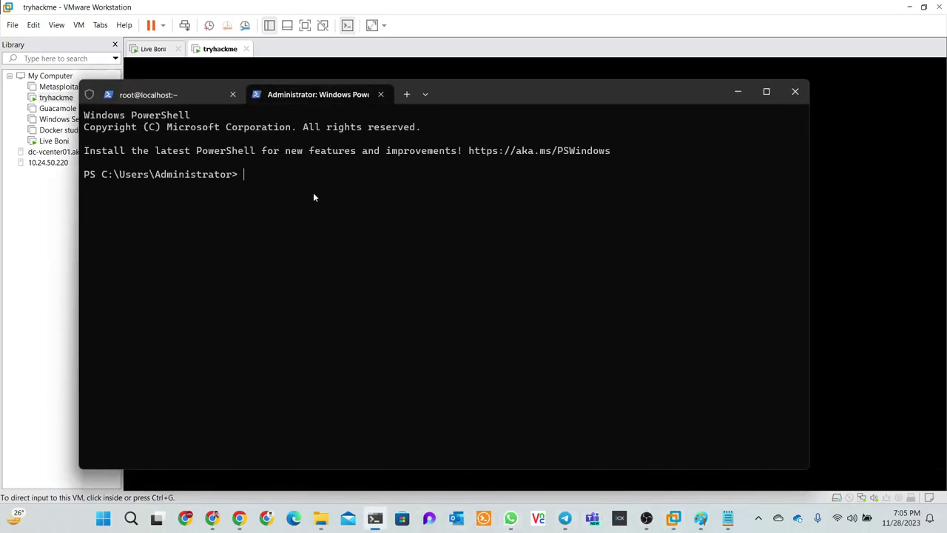
type("ssh root@192.168.80.169")
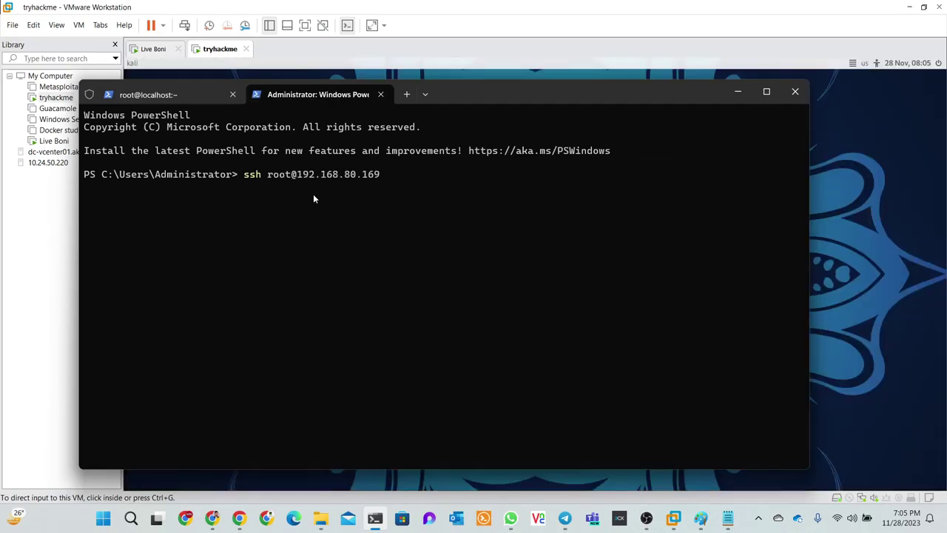
key("Up")
key("Up")
key("Up")
key("Up")
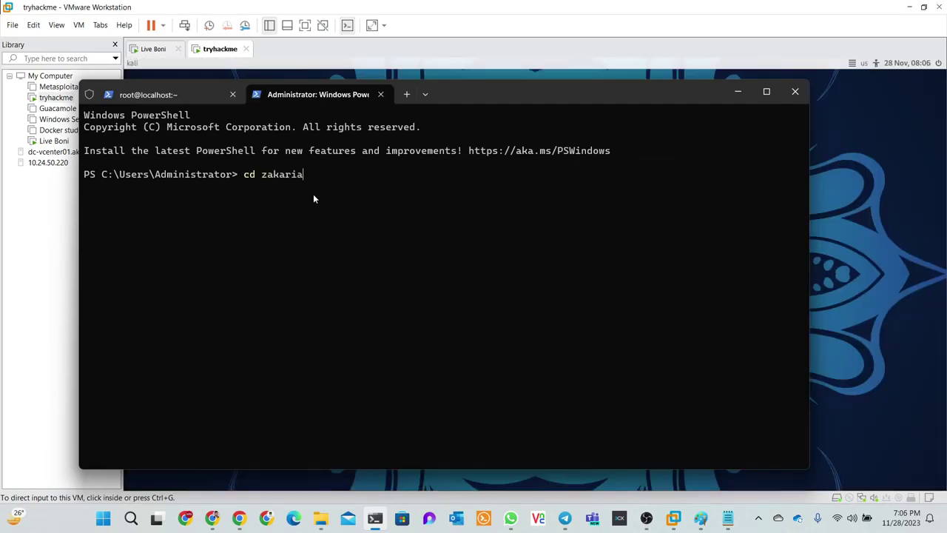
key("Up")
key("Up")
key("Up")
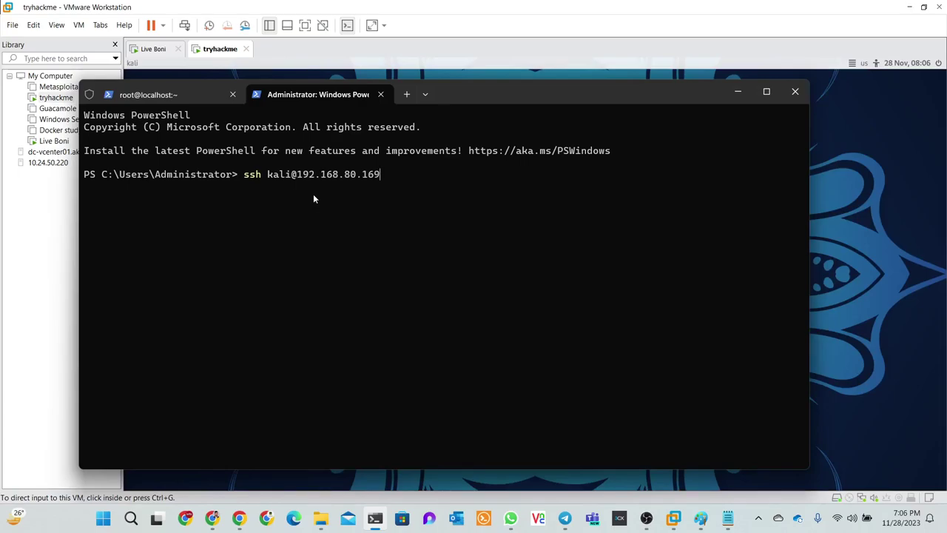
key("Return")
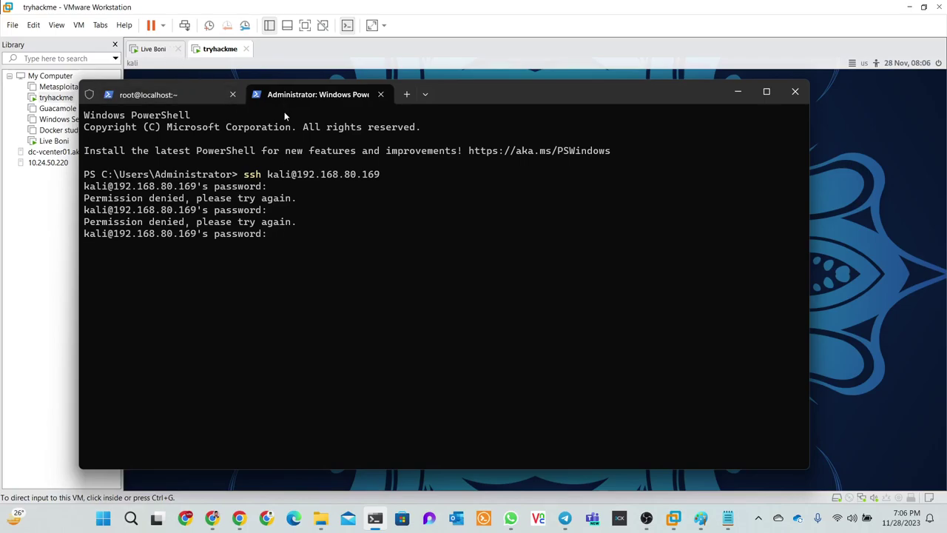
key("alt+Tab")
left_click(537, 261)
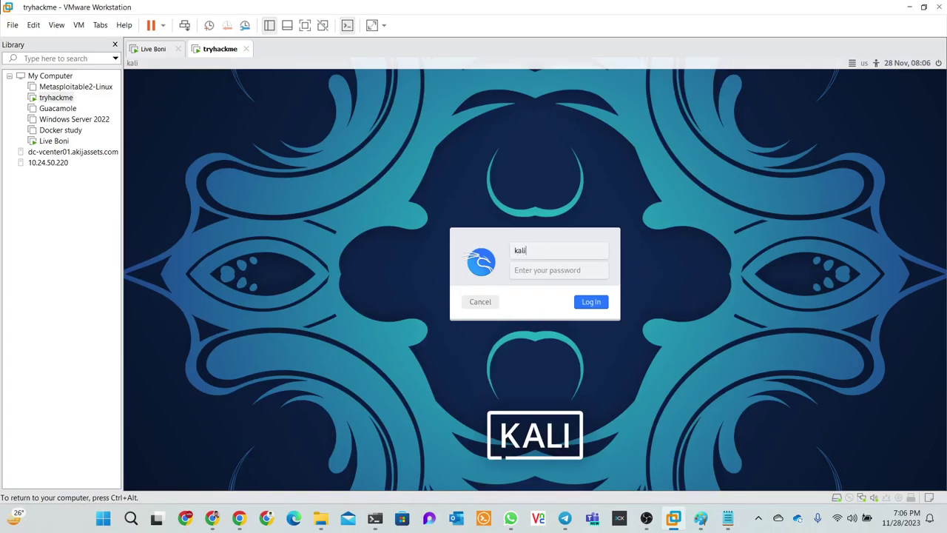
Log in to the Kali VM desktop with the kali account's password
left_click(563, 271)
type("kali")
key("Return")
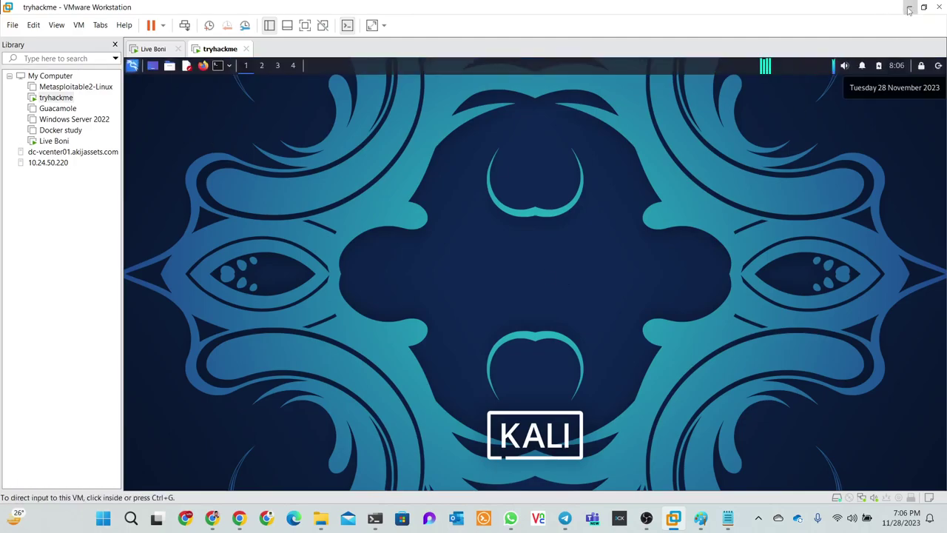
Minimize VMware and the Paint diagram, shift PowerShell aside, and bring the Guacamole browser forward
left_click(909, 8)
mouse_move(547, 86)
left_mouse_down()
mouse_move(746, 166)
mouse_move(602, 83)
mouse_move(613, 107)
left_mouse_up()
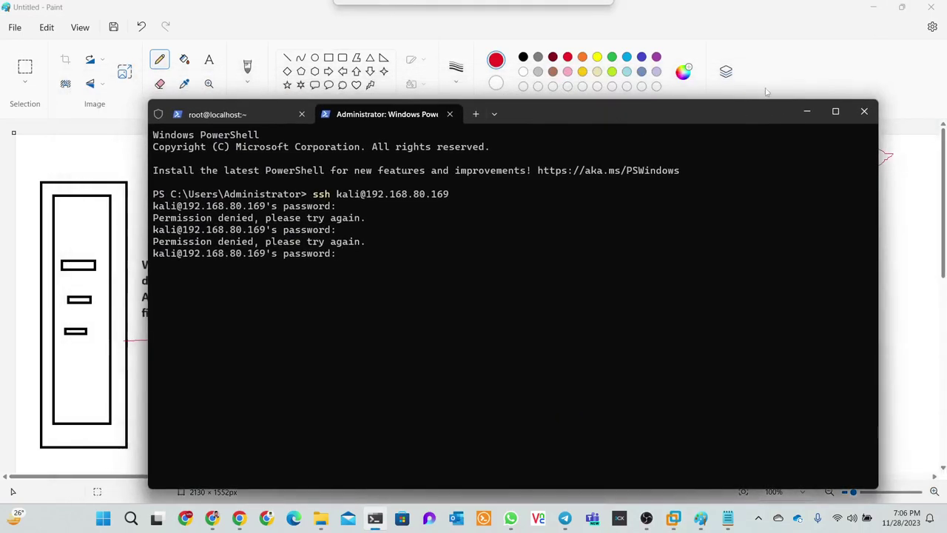
left_click(874, 9)
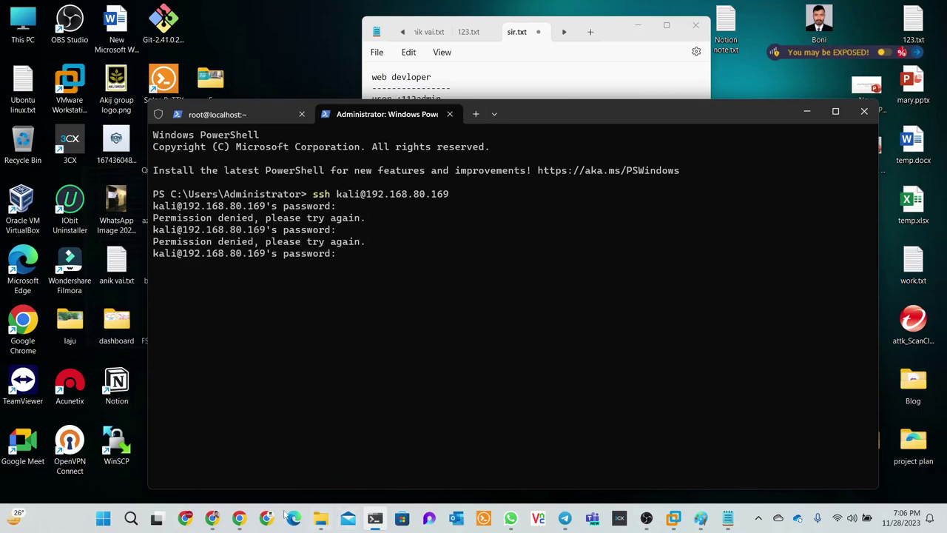
left_click(239, 520)
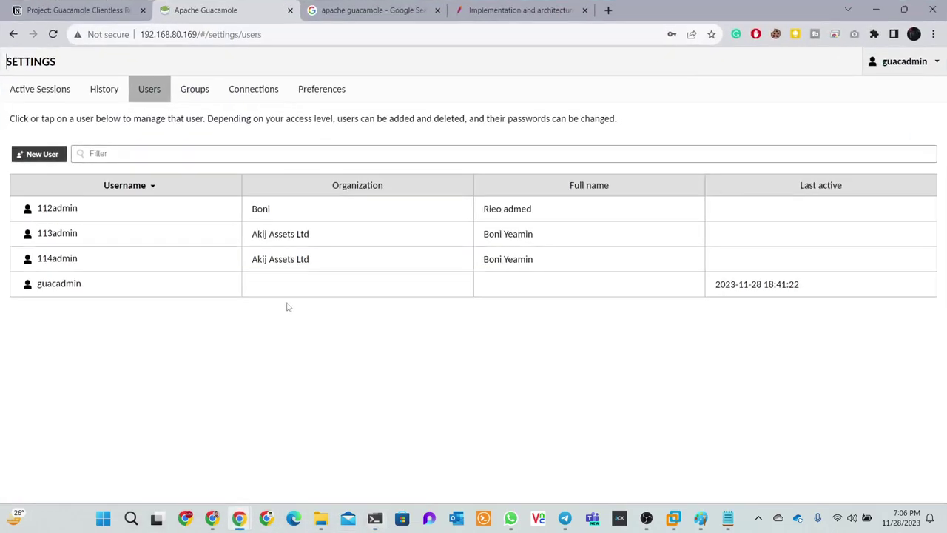
Start a new Guacamole connection named 'Kal' using the SSH protocol
left_click(251, 91)
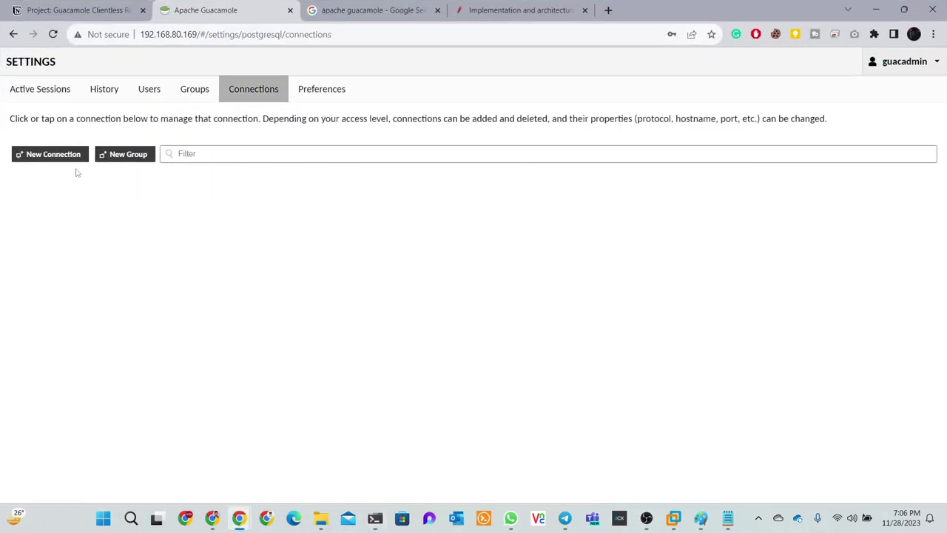
left_click(53, 157)
left_click(77, 96)
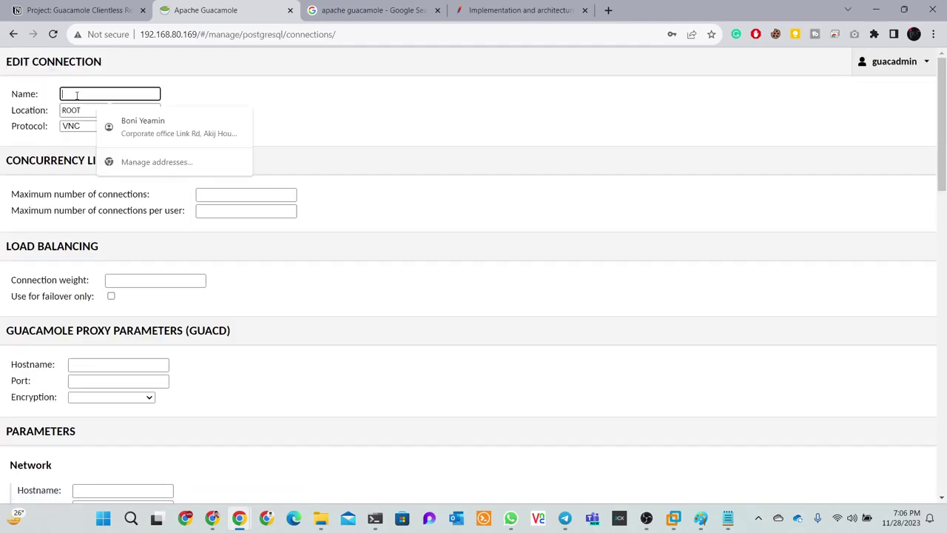
type("Kali Machine_ssh")
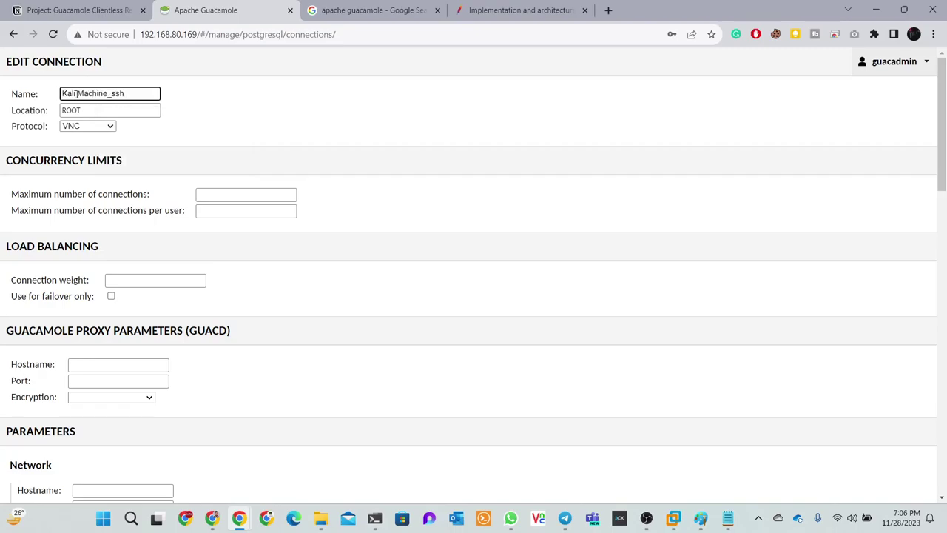
left_click(86, 126)
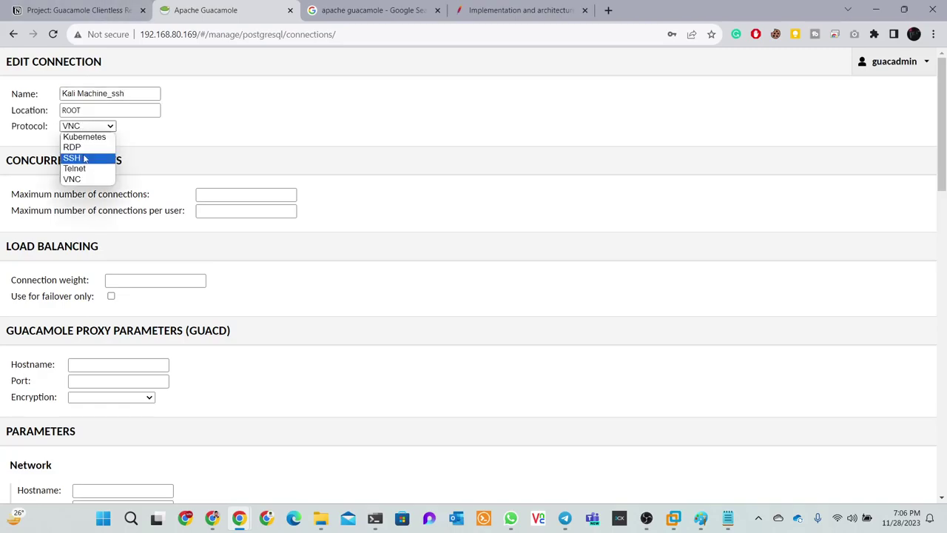
left_click(86, 159)
Limit the connection to 10 maximum connections and 10 per user
scroll(203, 182, "down", 1)
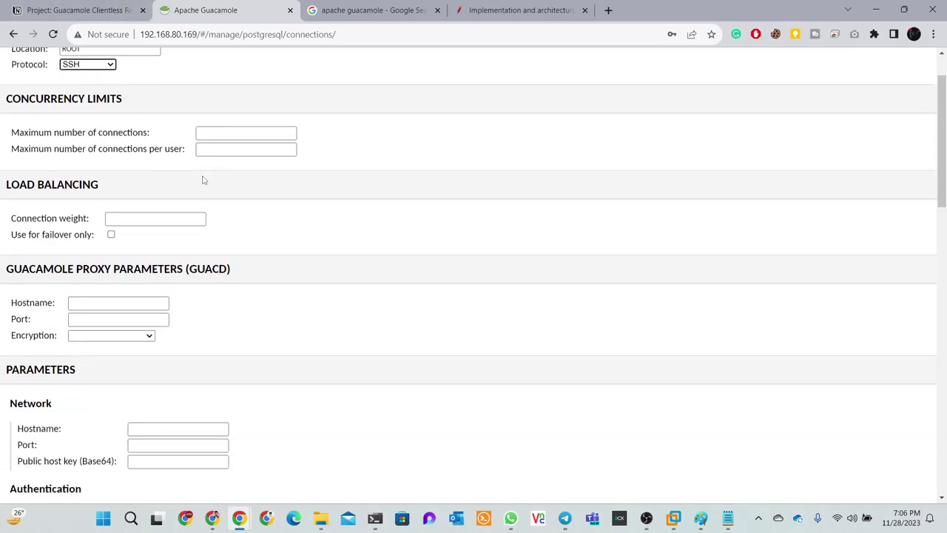
left_click(229, 132)
type("10")
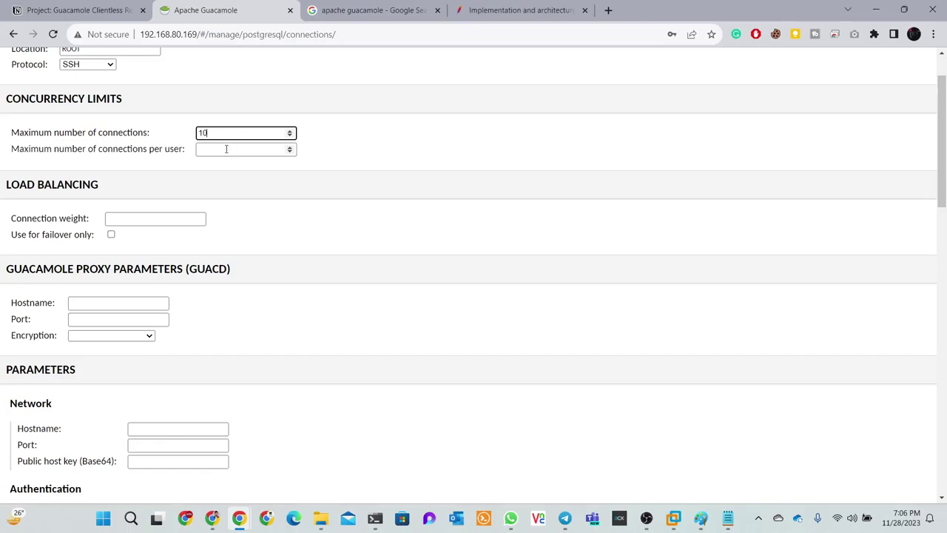
left_click(226, 149)
type("10")
Scroll to the Network parameters, select the Hostname field, and bring up the running VMs
scroll(226, 147, "down", 2)
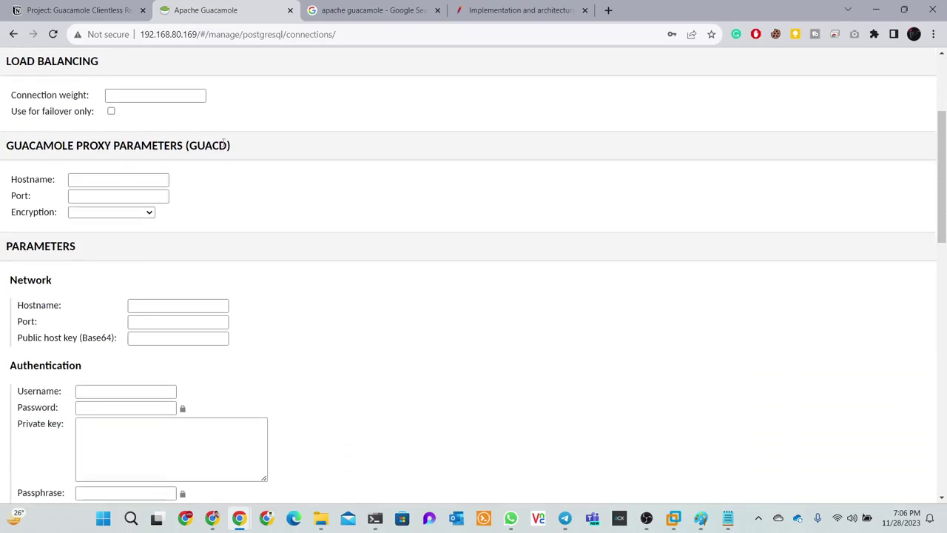
scroll(214, 141, "up", 1)
scroll(215, 142, "down", 1)
scroll(189, 168, "down", 1)
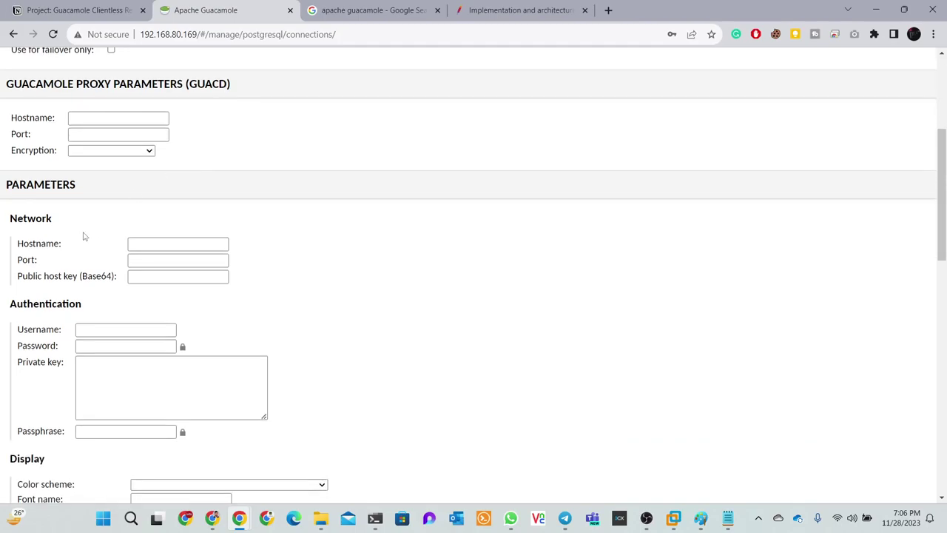
scroll(84, 236, "down", 1)
left_click(145, 184)
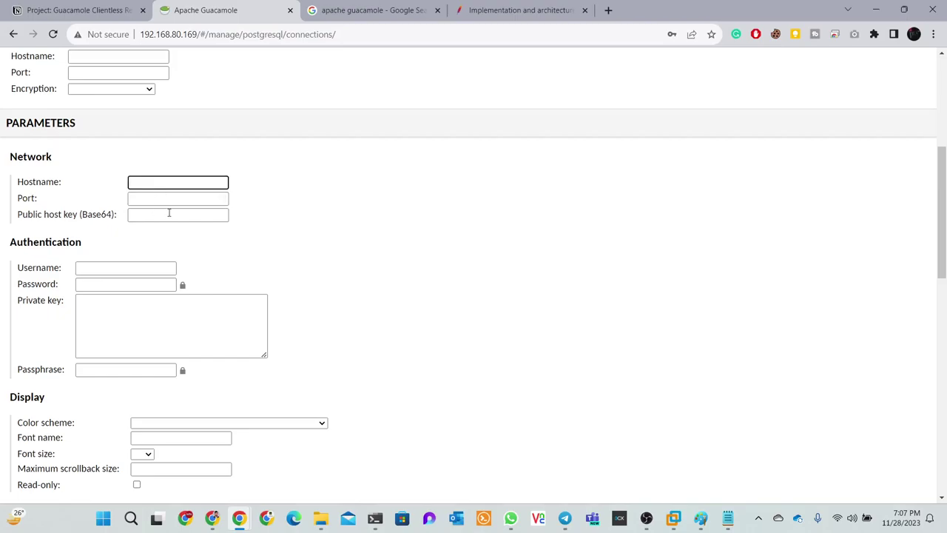
left_click(168, 214)
left_click(151, 180)
left_click(674, 518)
In the tryhackme Kali VM, move the Firefox window aside and run ip a
left_click(702, 450)
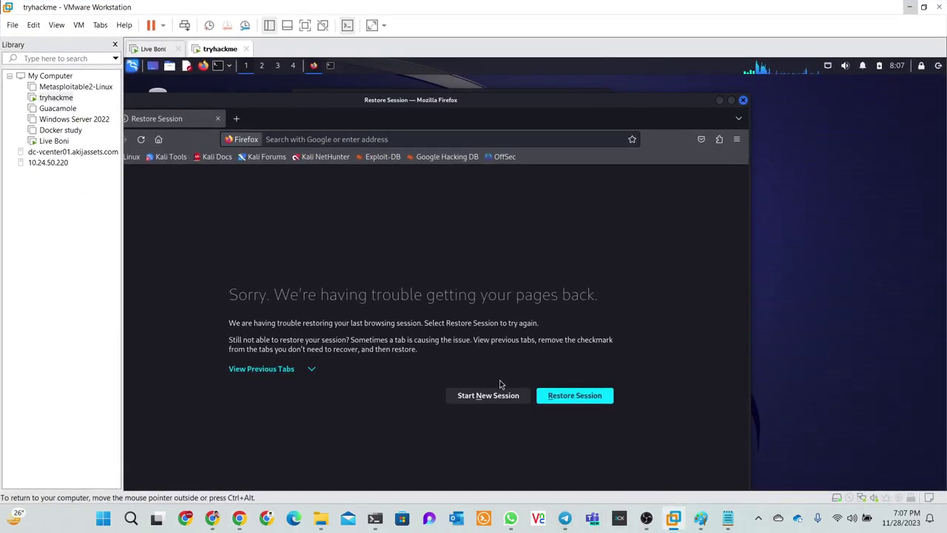
left_click(718, 102)
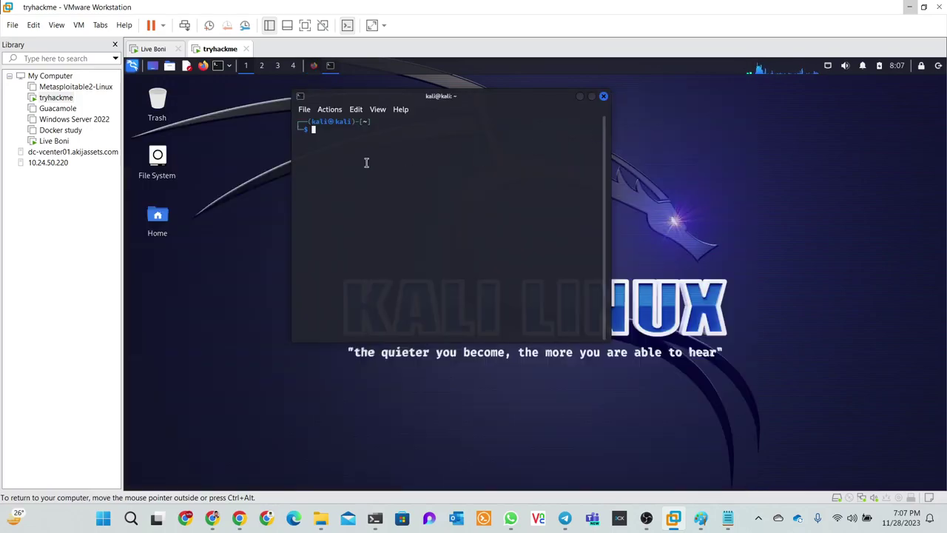
type("p a")
key("Return")
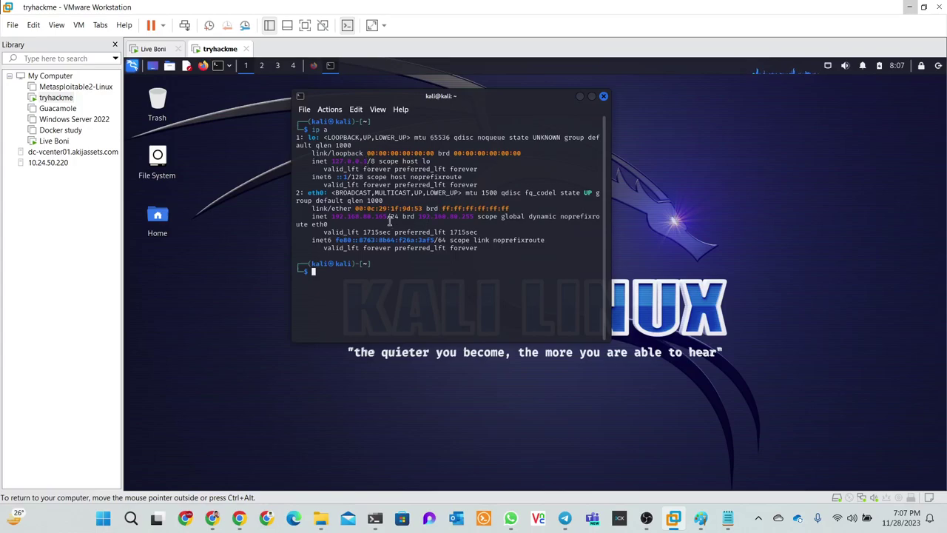
Copy the eth0 address 192.168.80.165 and hide VMware
left_click_drag(385, 216, 338, 220)
right_click(337, 220)
left_click(361, 231)
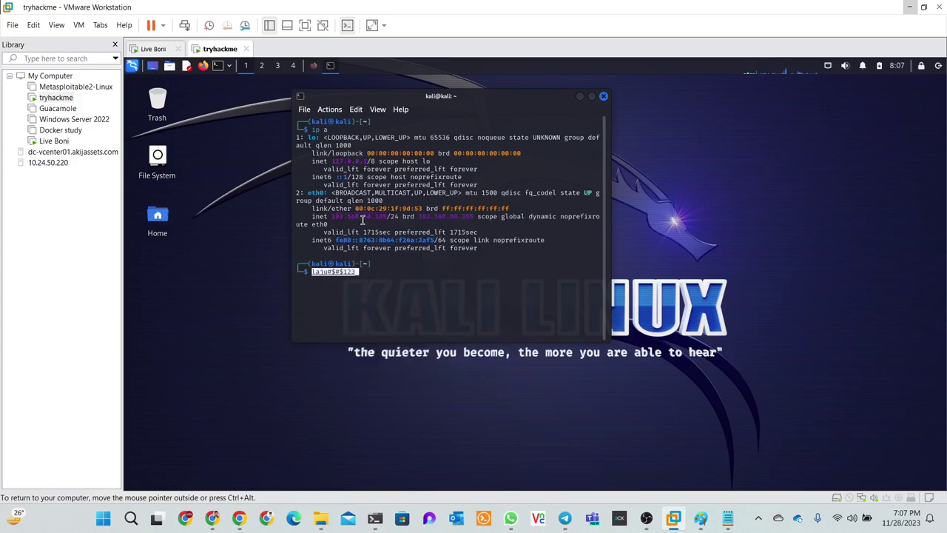
right_click(362, 216)
left_click(381, 222)
left_click_drag(383, 217, 341, 214)
right_click(342, 214)
left_click(363, 220)
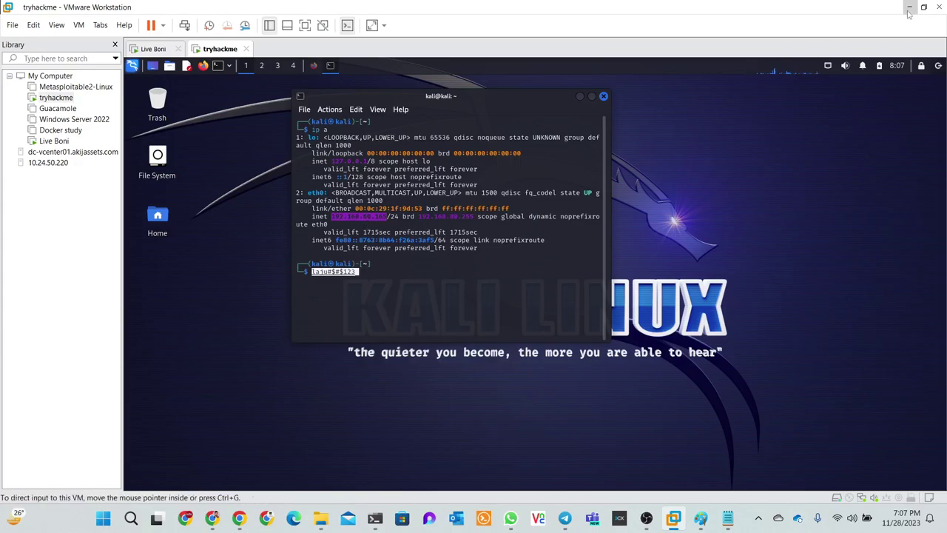
left_click(910, 6)
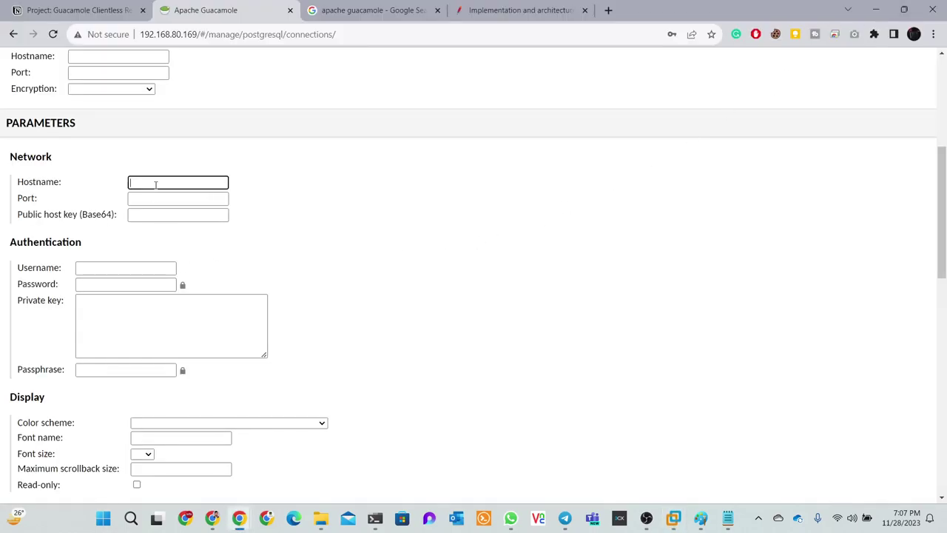
Fill in hostname 192.168.80.165, port 22, username kali and the account password
key("ctrl+v")
left_click(157, 198)
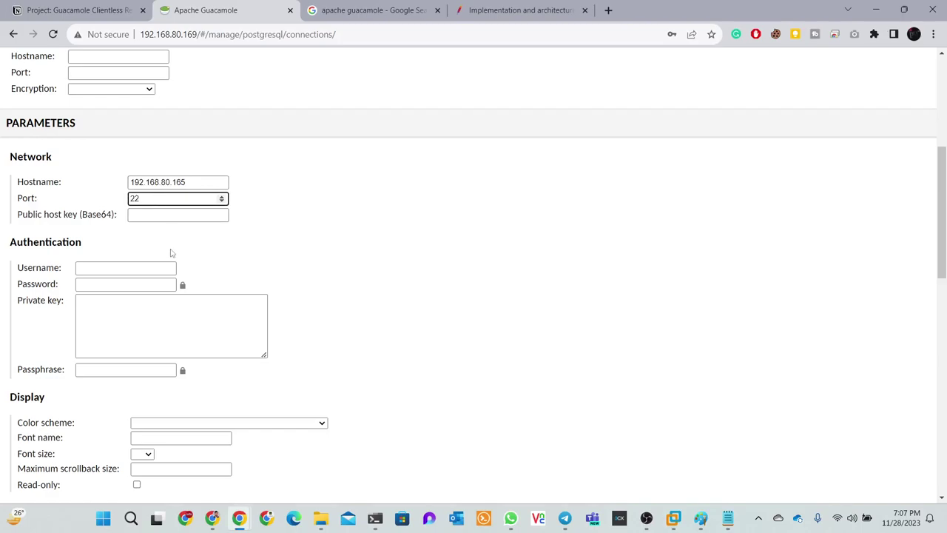
left_click(121, 267)
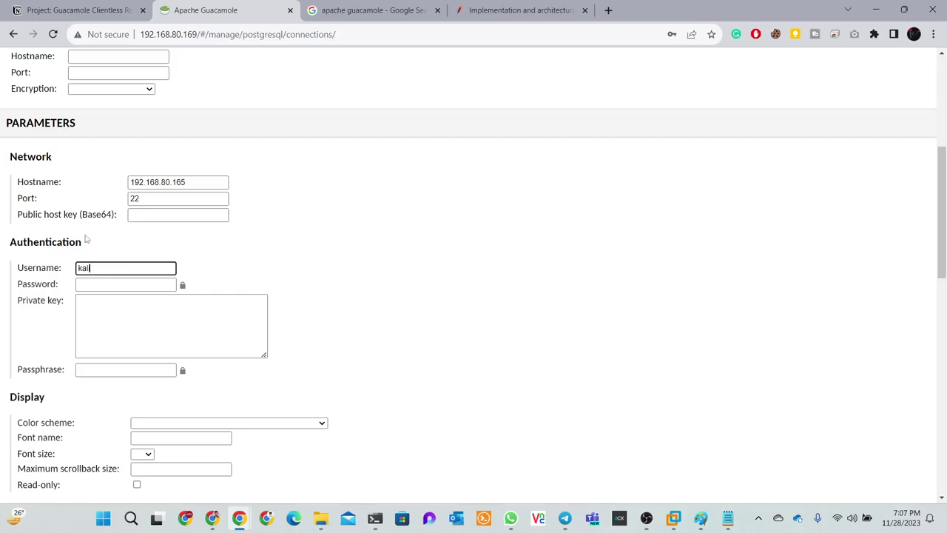
key("Tab")
type("kali")
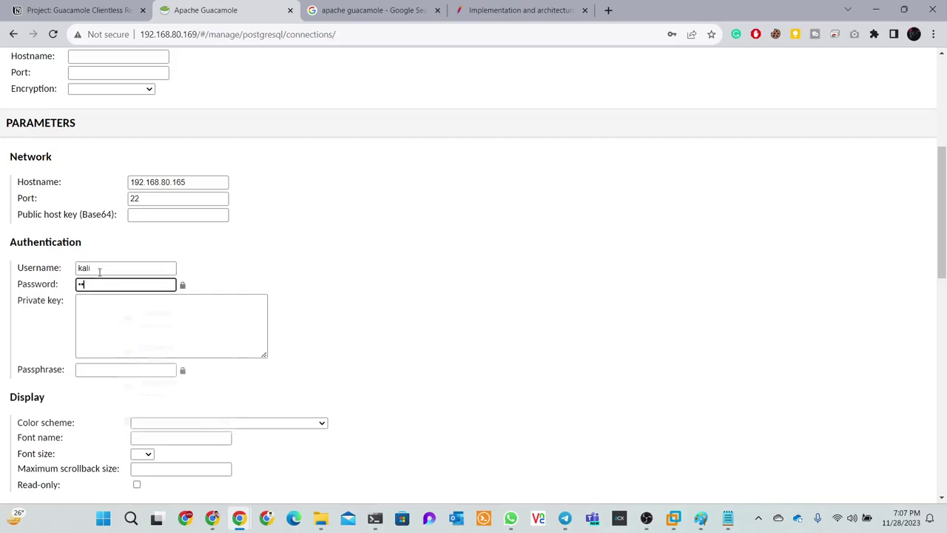
Review the guacd encryption option and leave it blank
scroll(91, 315, "down", 3)
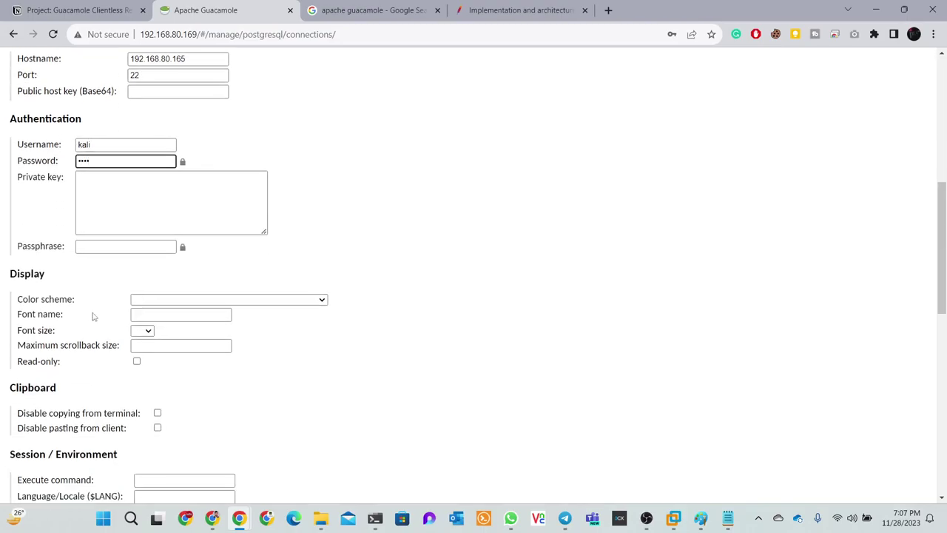
scroll(106, 315, "up", 3)
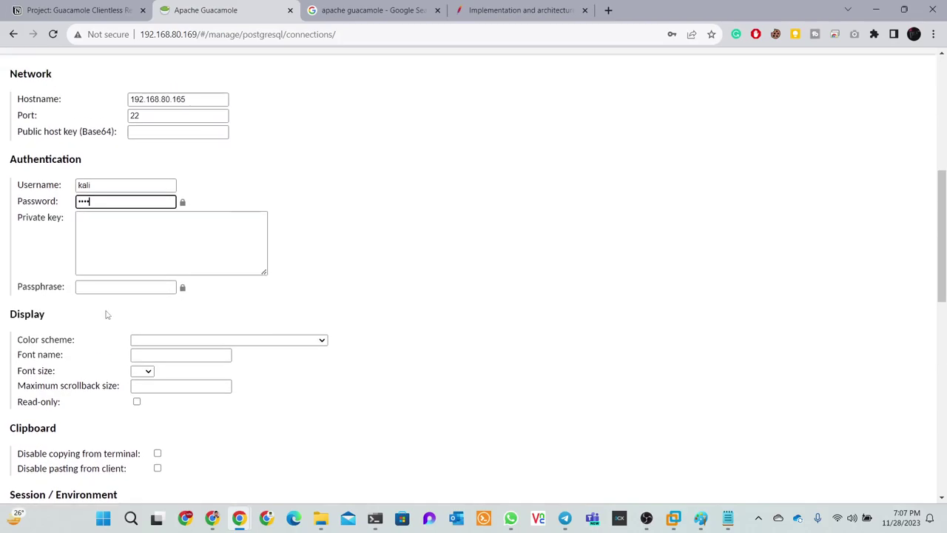
left_click(175, 217)
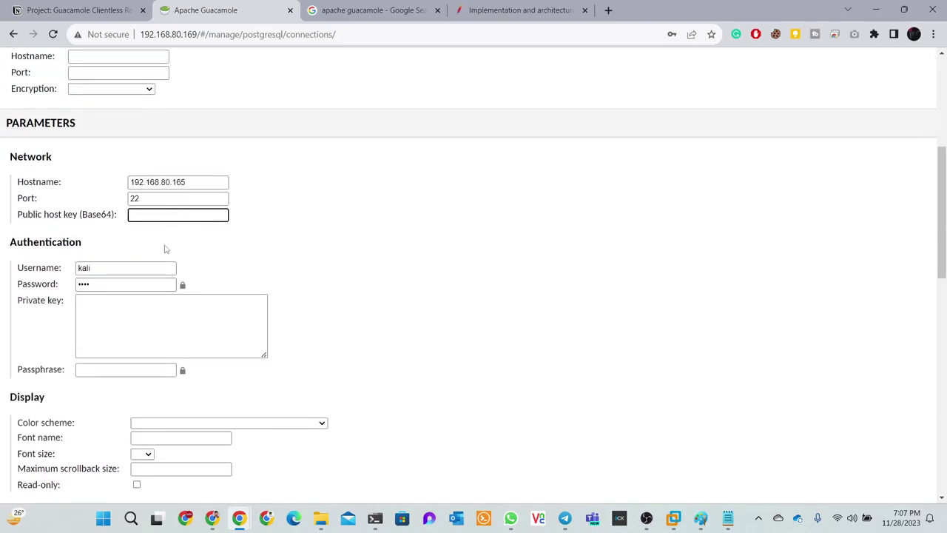
scroll(166, 250, "up", 2)
left_click(137, 215)
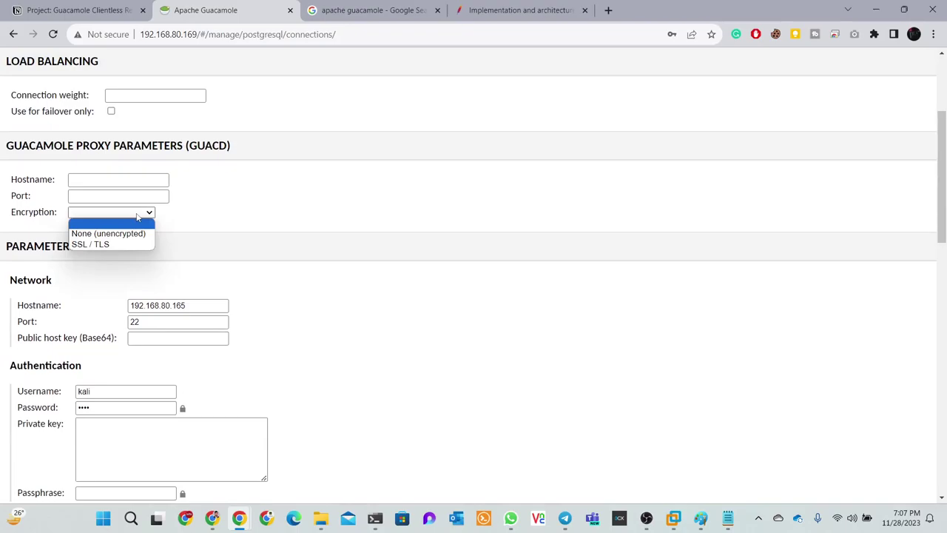
left_click(137, 217)
scroll(203, 238, "down", 7)
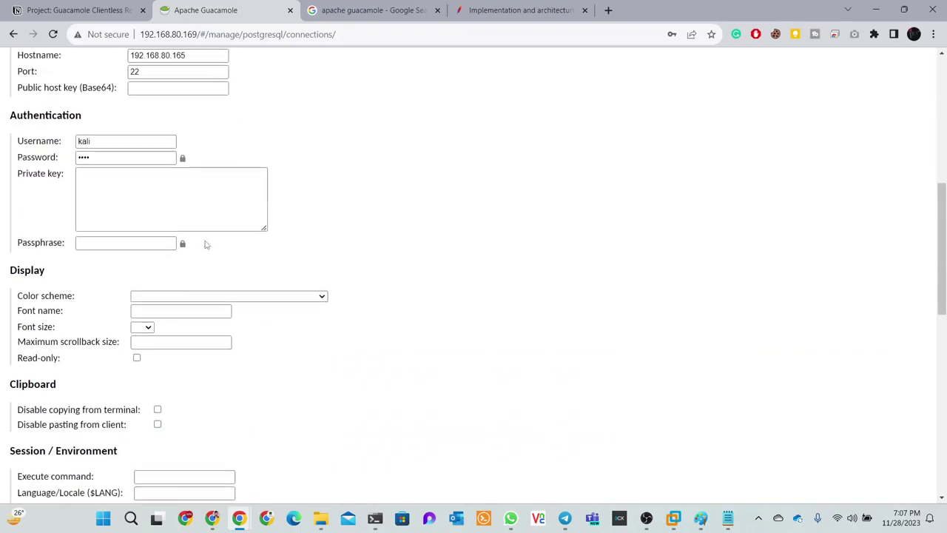
scroll(205, 245, "down", 4)
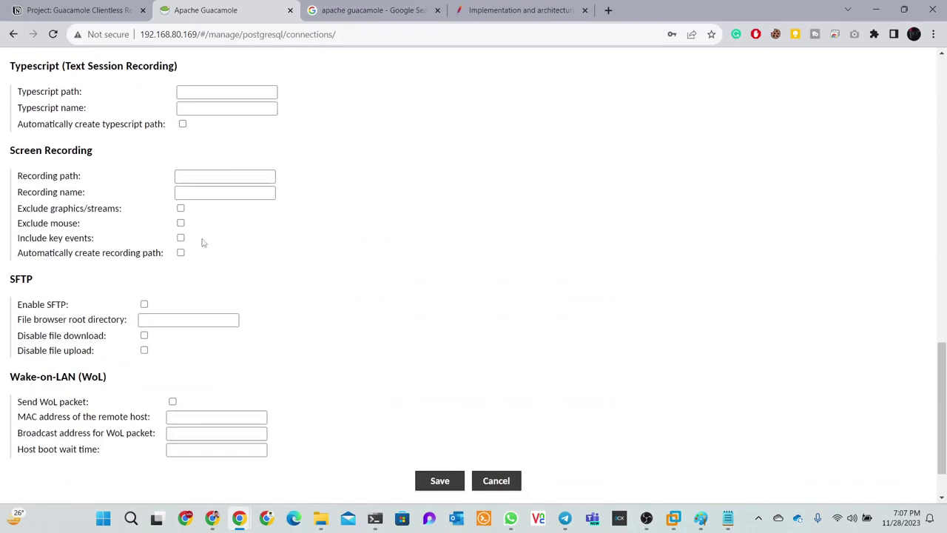
scroll(204, 242, "up", 1)
scroll(203, 242, "up", 4)
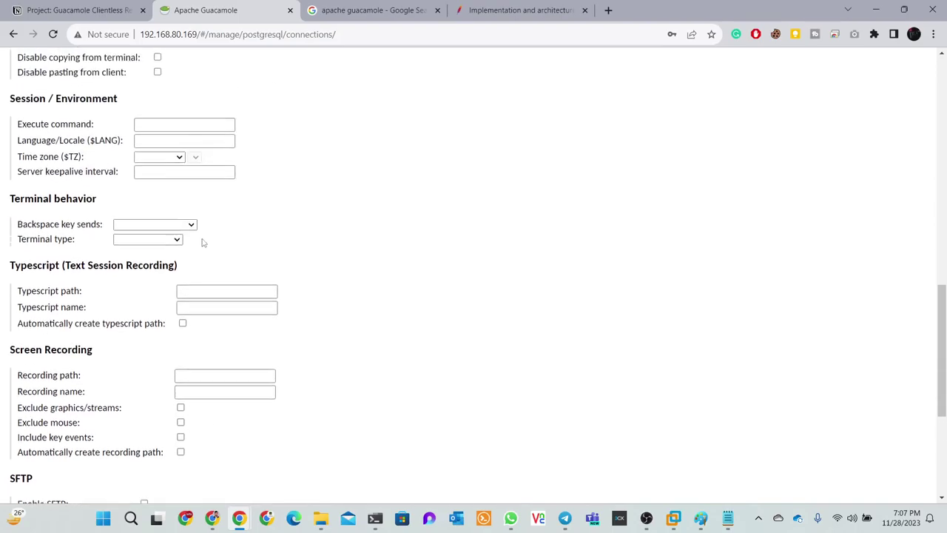
Leave the time zone unset and save the Kali Machine_ssh connection
left_click(177, 267)
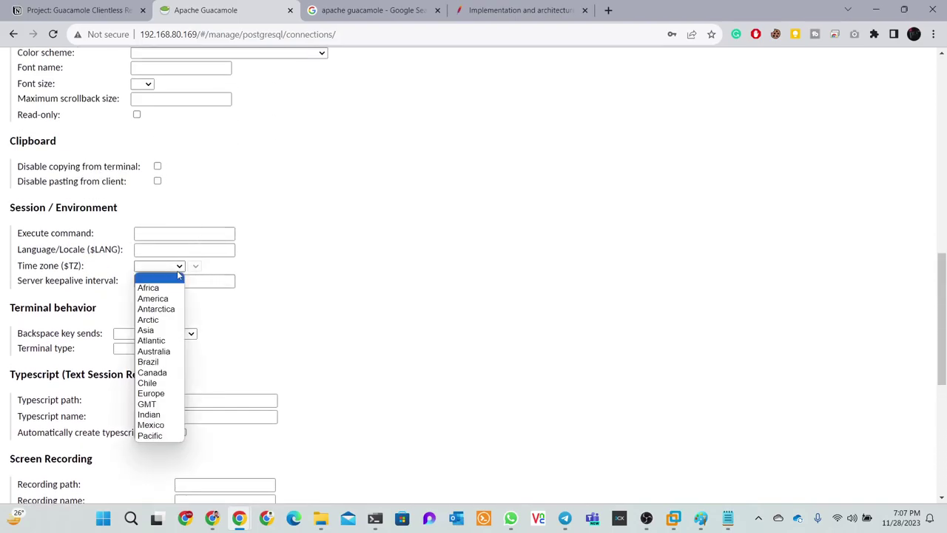
left_click(176, 271)
scroll(177, 272, "up", 1)
scroll(179, 274, "up", 2)
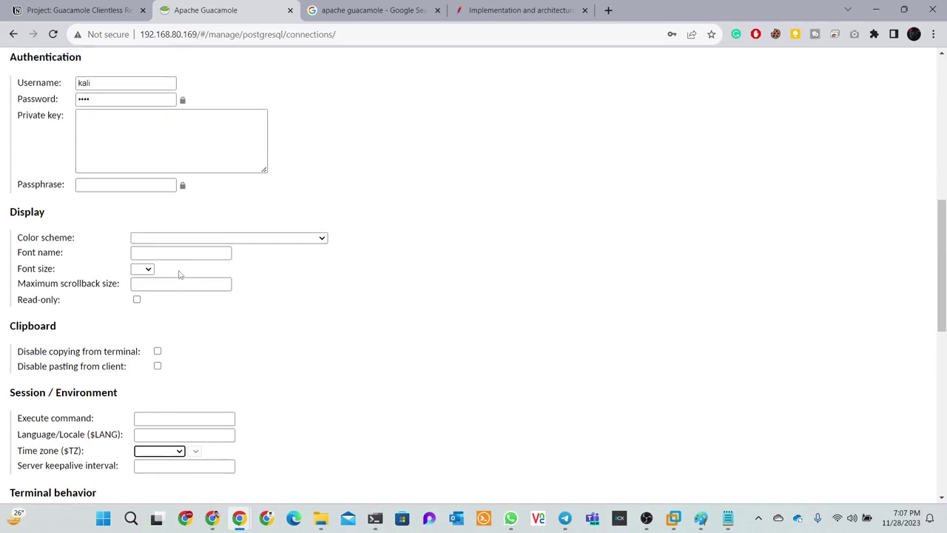
scroll(178, 274, "up", 2)
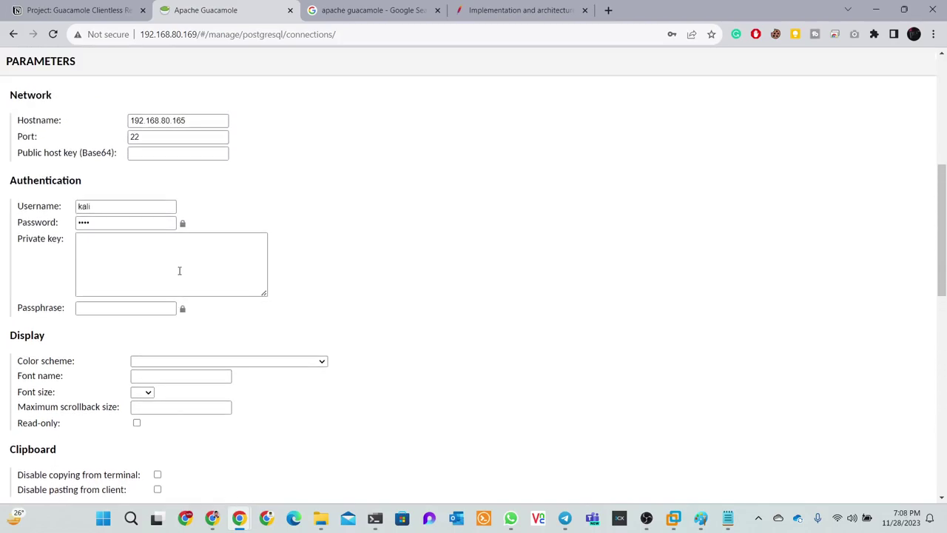
scroll(179, 271, "up", 3)
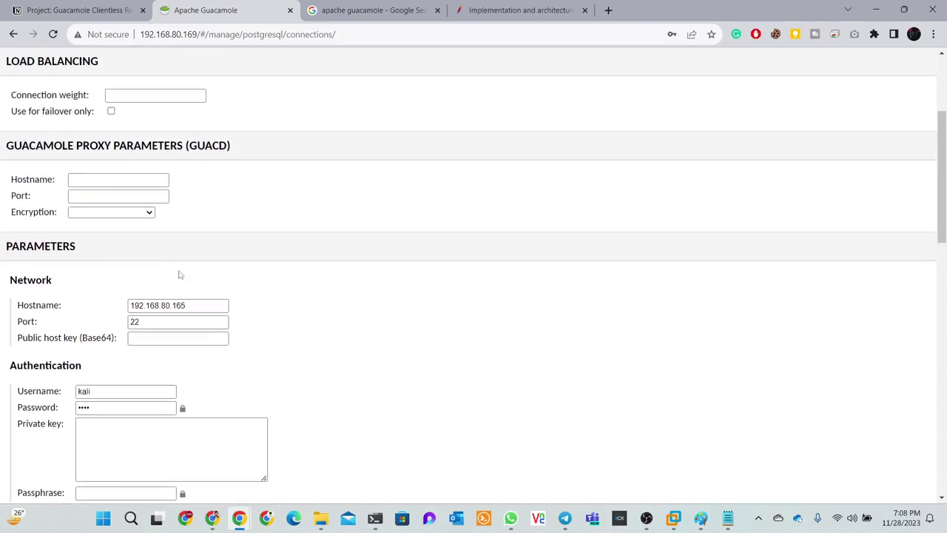
scroll(147, 229, "up", 3)
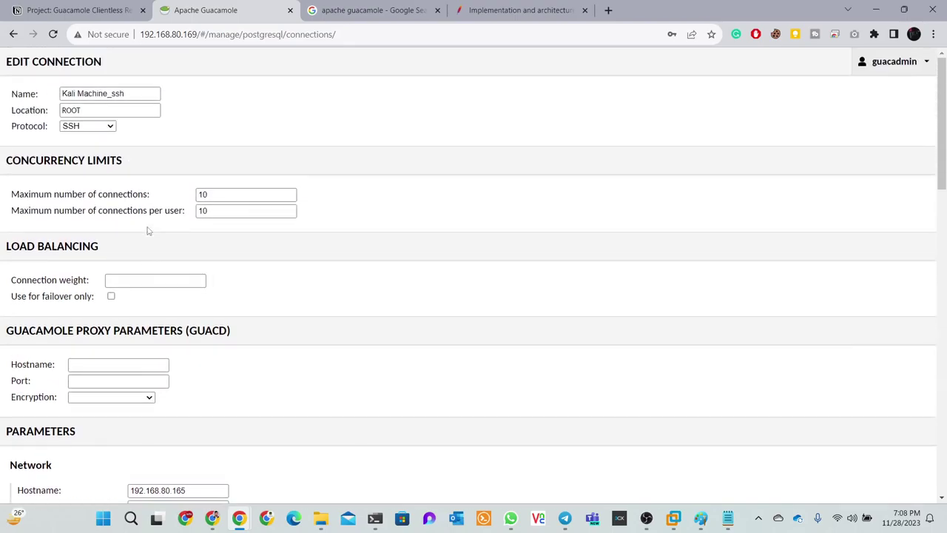
scroll(145, 279, "down", 6)
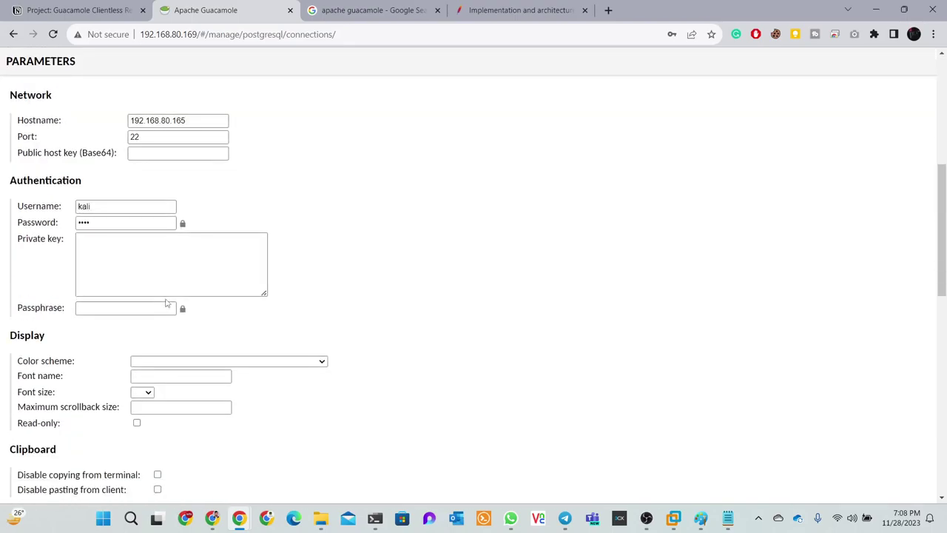
scroll(167, 302, "down", 10)
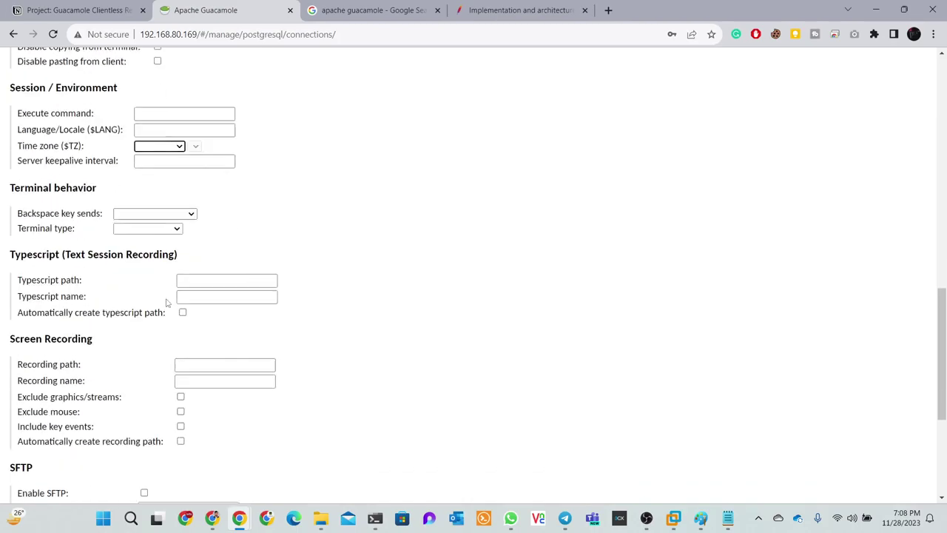
scroll(167, 303, "down", 2)
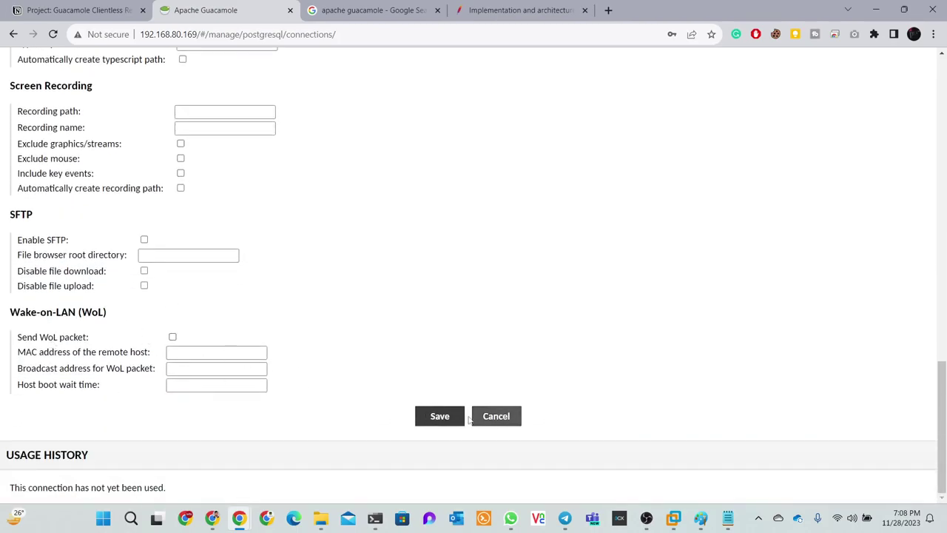
left_click(440, 417)
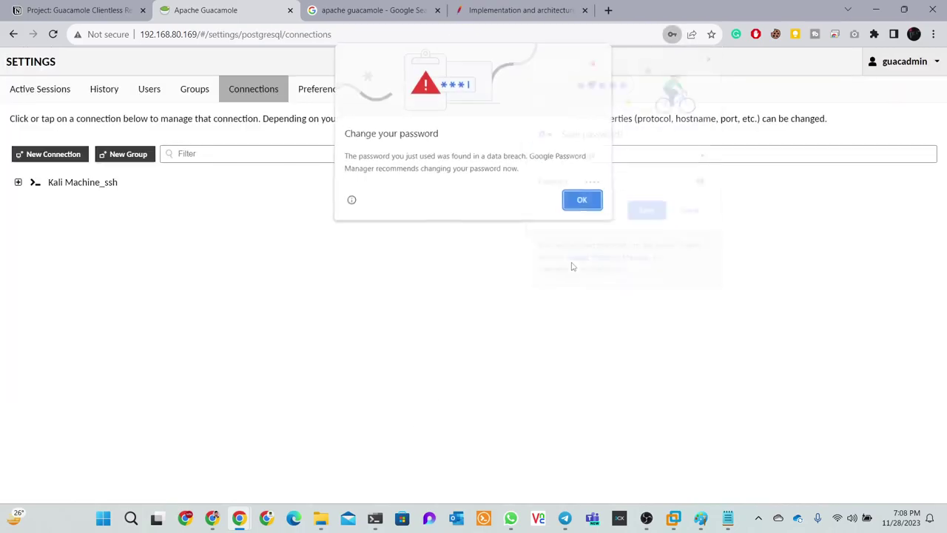
Dismiss the browser password prompts, go to the Guacamole home page, and launch Kali Machine_ssh
left_click(590, 209)
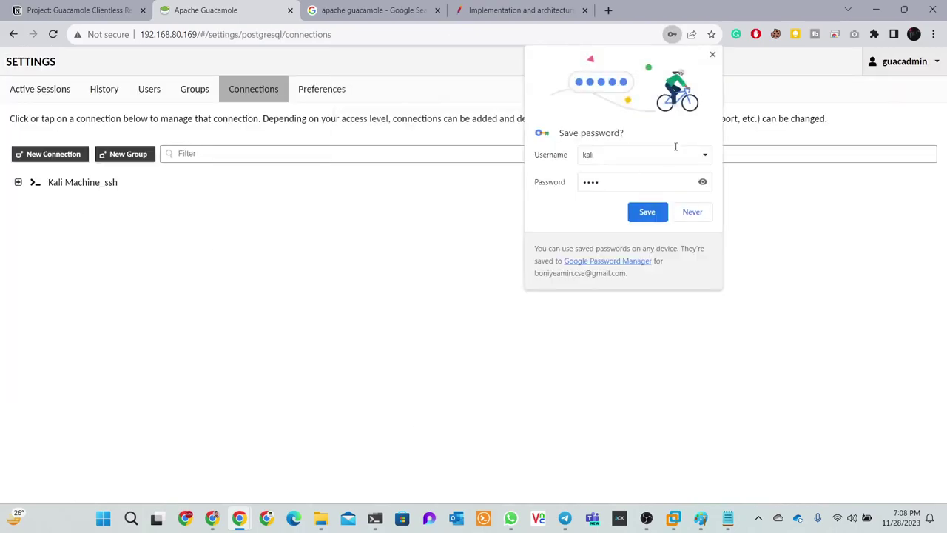
left_click(712, 54)
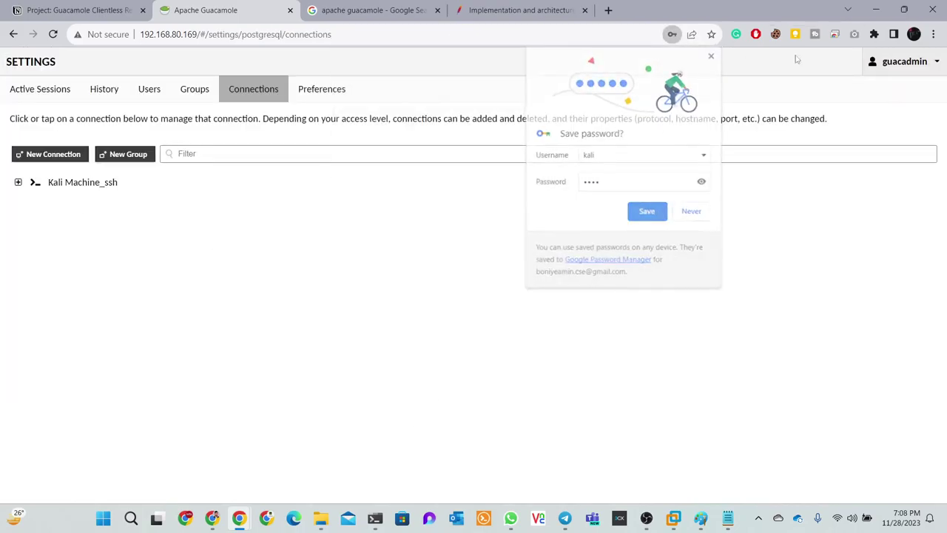
left_click(930, 64)
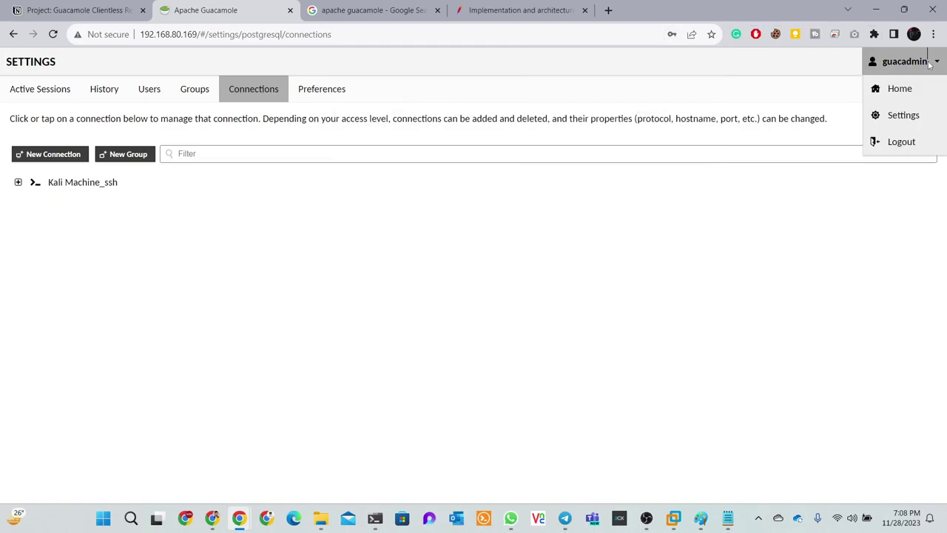
left_click(904, 92)
left_click(83, 190)
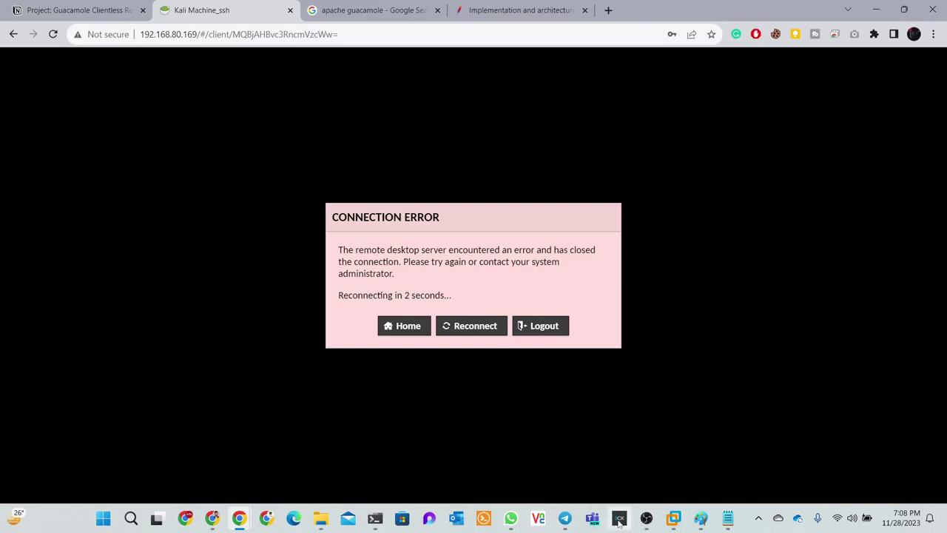
Bring Windows Terminal forward, copy the Kali IP from the VM, and return to the terminal
left_click(374, 519)
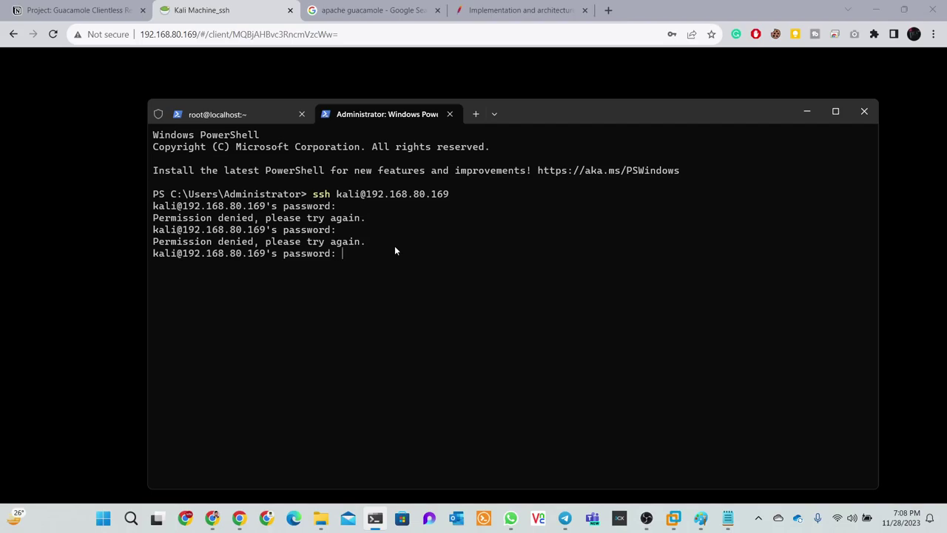
left_click_drag(605, 109, 590, 89)
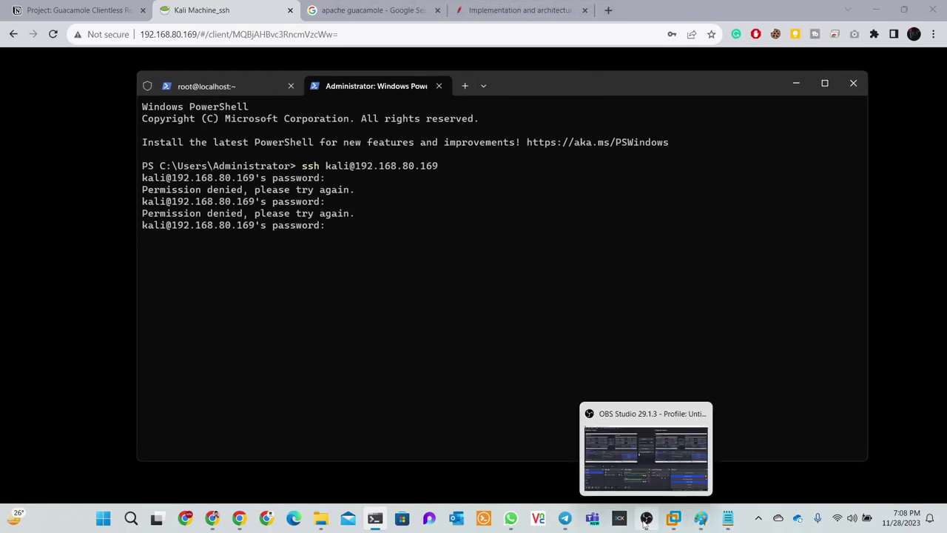
mouse_move(673, 518)
left_click(701, 438)
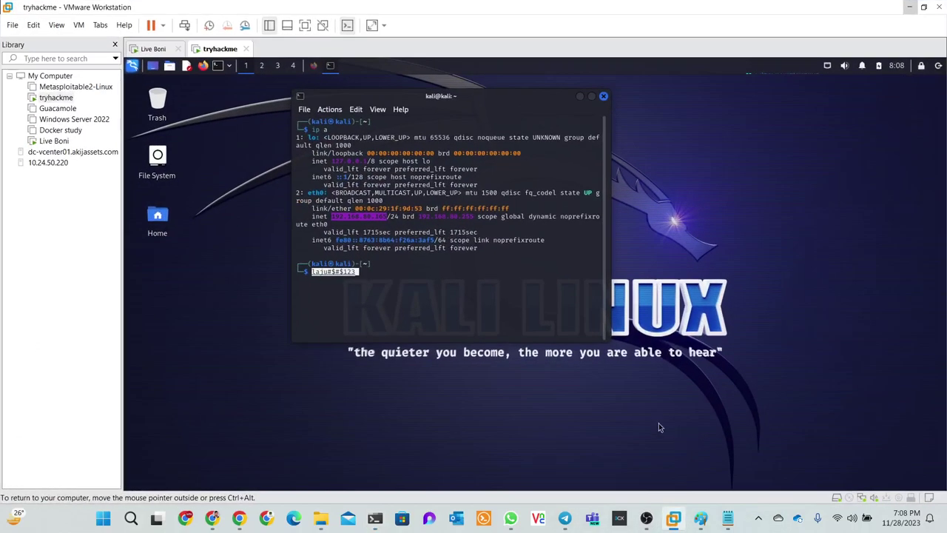
right_click(353, 219)
left_click(384, 226)
key("alt+Tab")
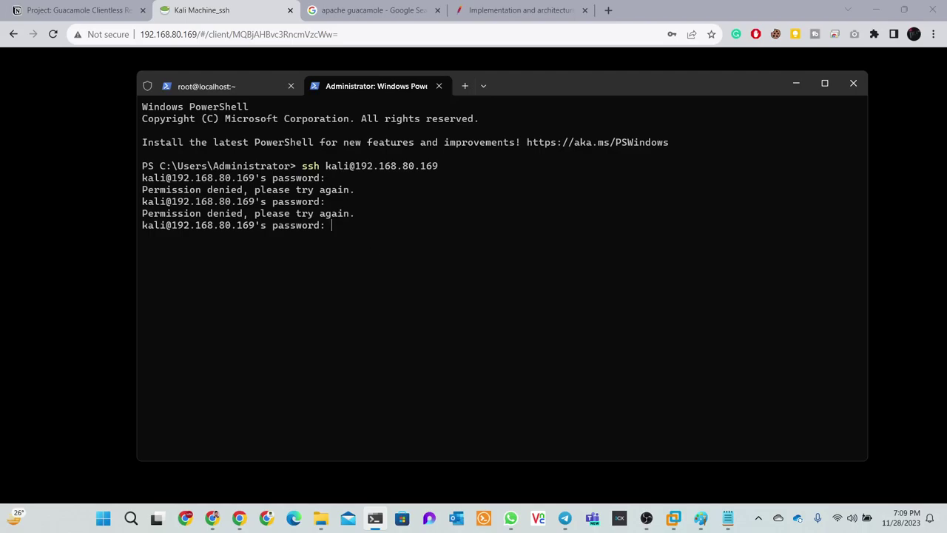
key("ctrl+c")
key("ctrl+v")
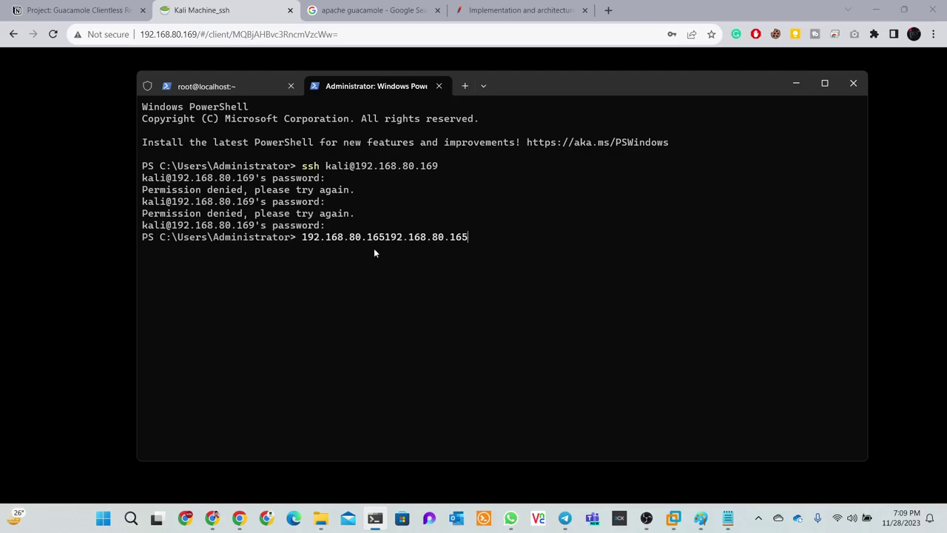
key("BackSpace")
key("BackSpace")
key("BackSpace")
key("BackSpace")
key("BackSpace")
key("BackSpace")
key("BackSpace")
key("BackSpace")
key("BackSpace")
key("BackSpace")
key("BackSpace")
key("BackSpace")
key("BackSpace")
key("BackSpace")
key("BackSpace")
key("BackSpace")
key("BackSpace")
key("BackSpace")
key("BackSpace")
key("BackSpace")
key("BackSpace")
key("BackSpace")
key("BackSpace")
key("BackSpace")
type("kali")
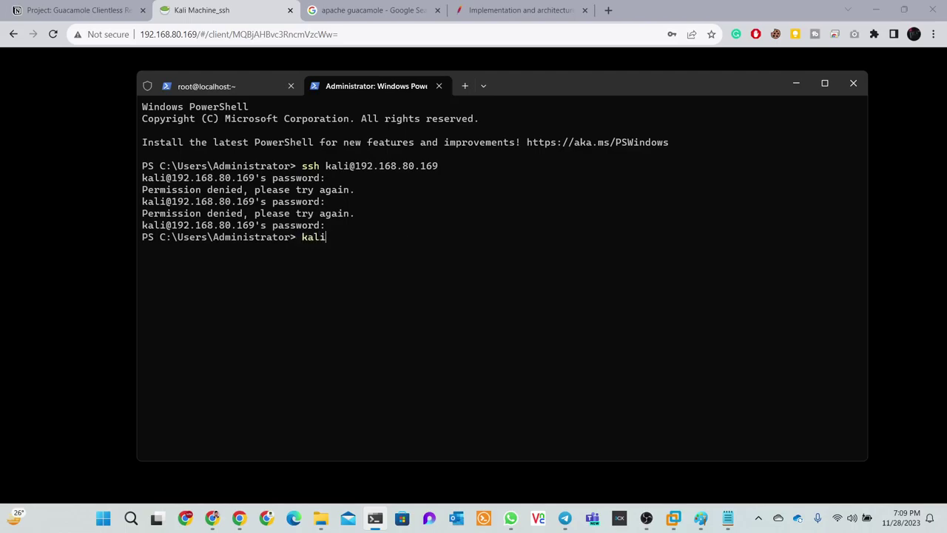
key("BackSpace")
key("BackSpace")
key("BackSpace")
key("BackSpace")
type("ssh kali@192.168.80.165")
key("Return")
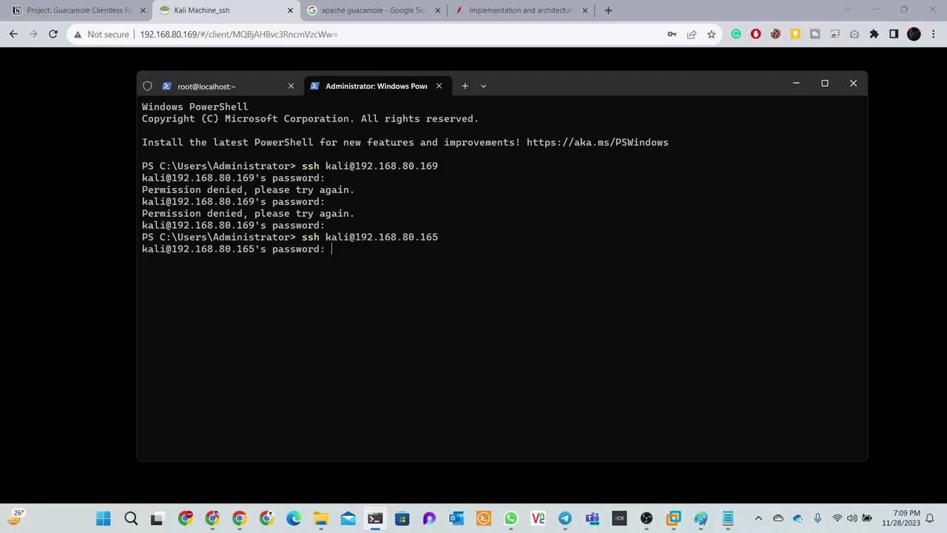
key("Return")
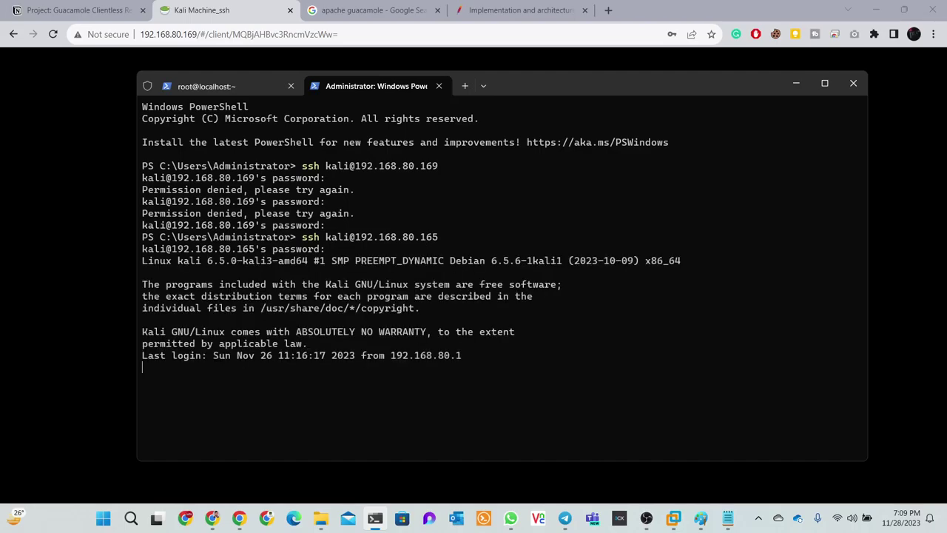
type("clear")
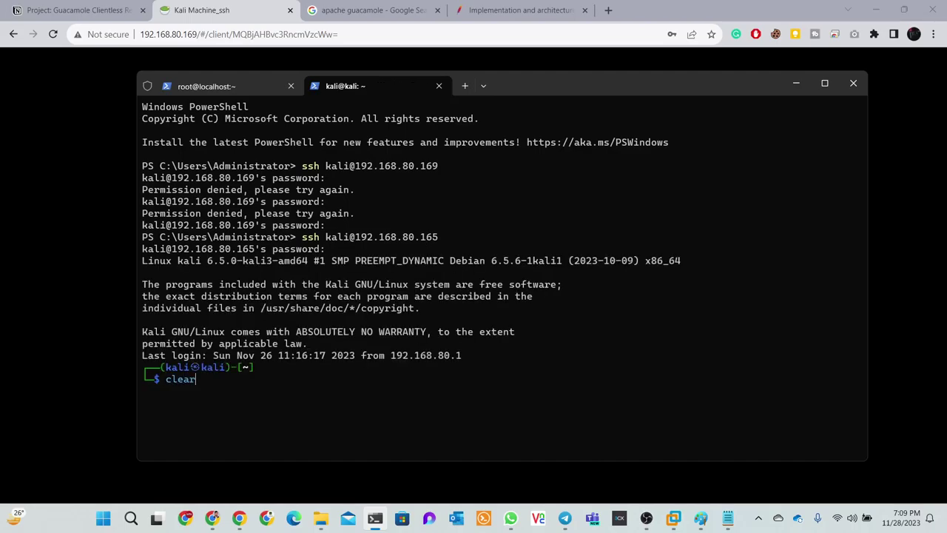
key("Return")
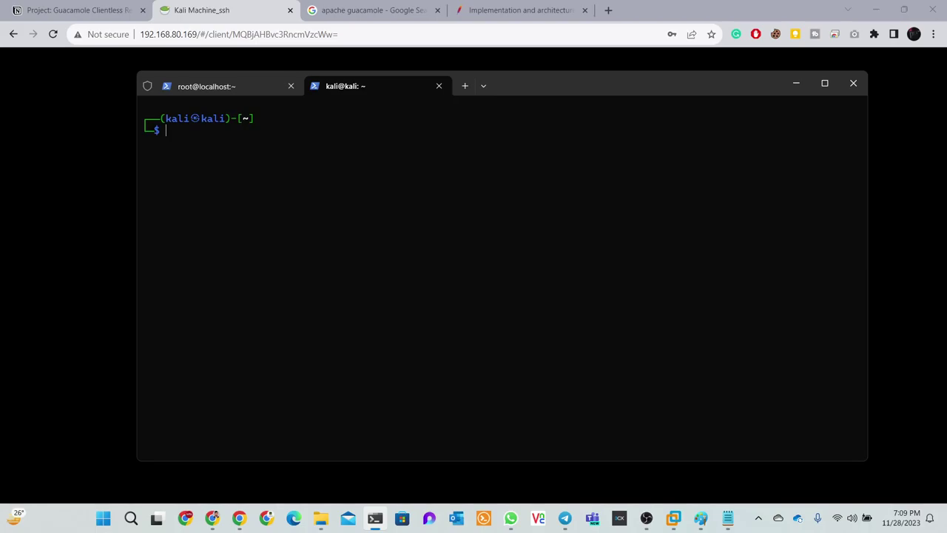
Start a root shell on Kali with sudo bash
type("s")
key("Right")
key("Return")
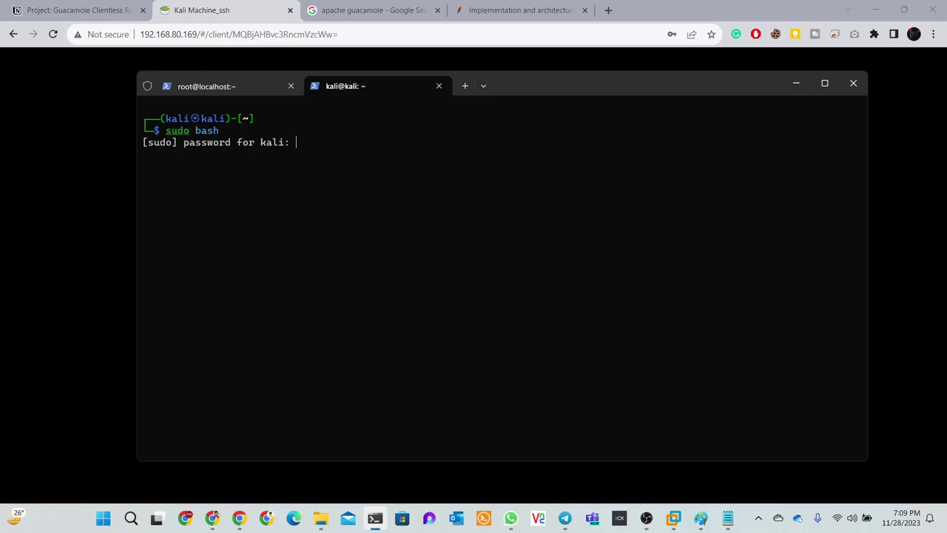
key("Return")
Attempt to open the SSH config in nano, then exit the mistyped sshd_confih file
type("ssh")
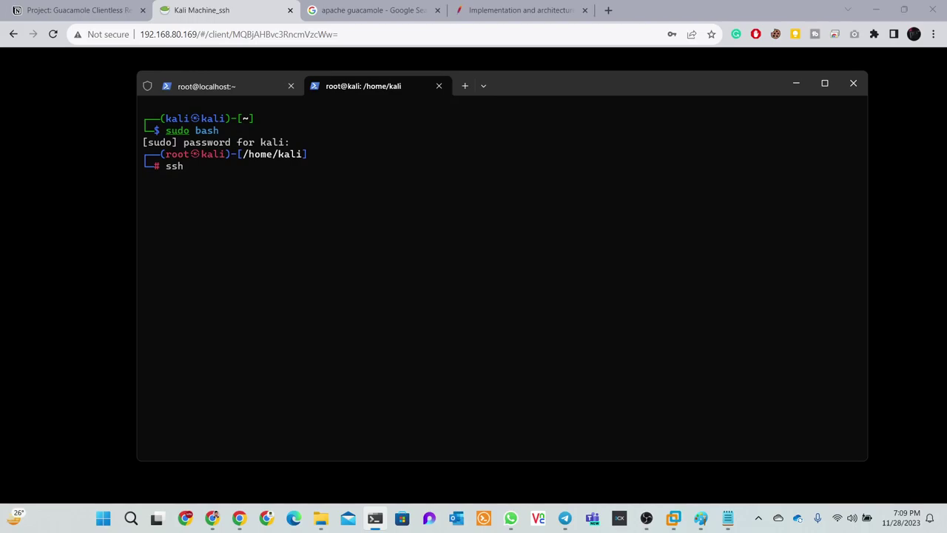
key("BackSpace")
key("BackSpace")
key("BackSpace")
type("na")
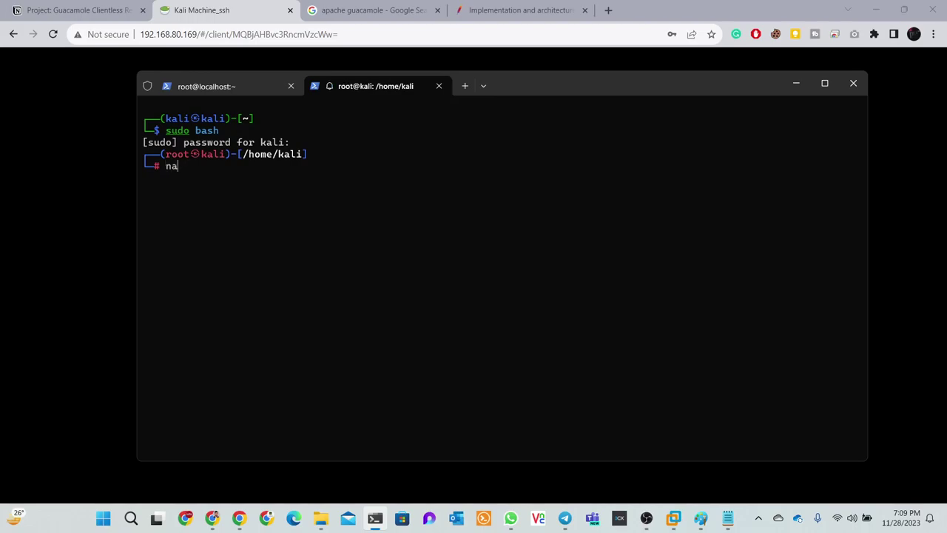
type("no /e")
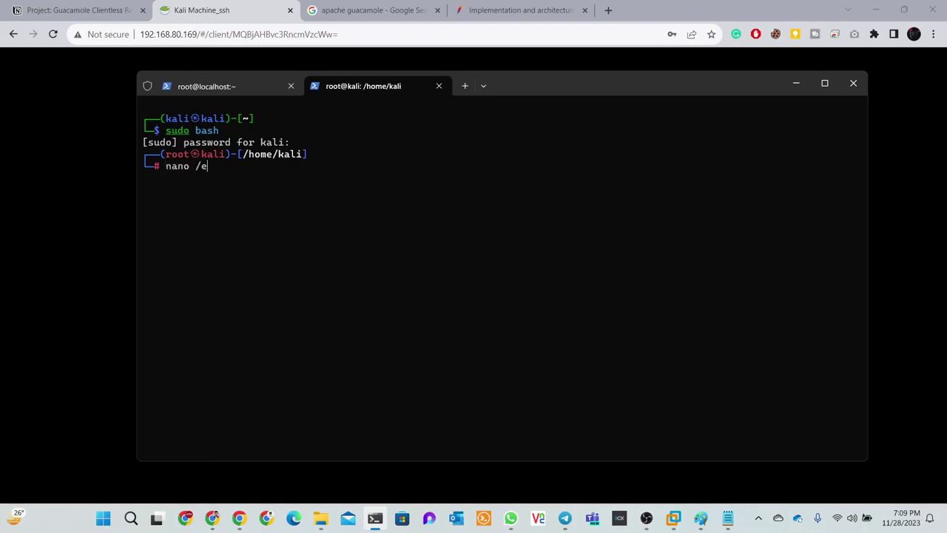
type("tc/ssh/sshd_confih")
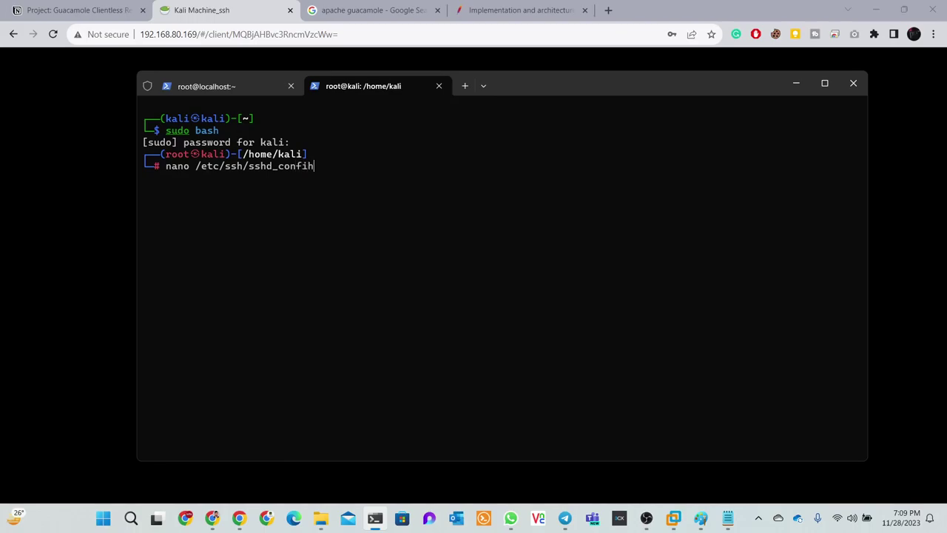
key("Return")
key("ctrl+z")
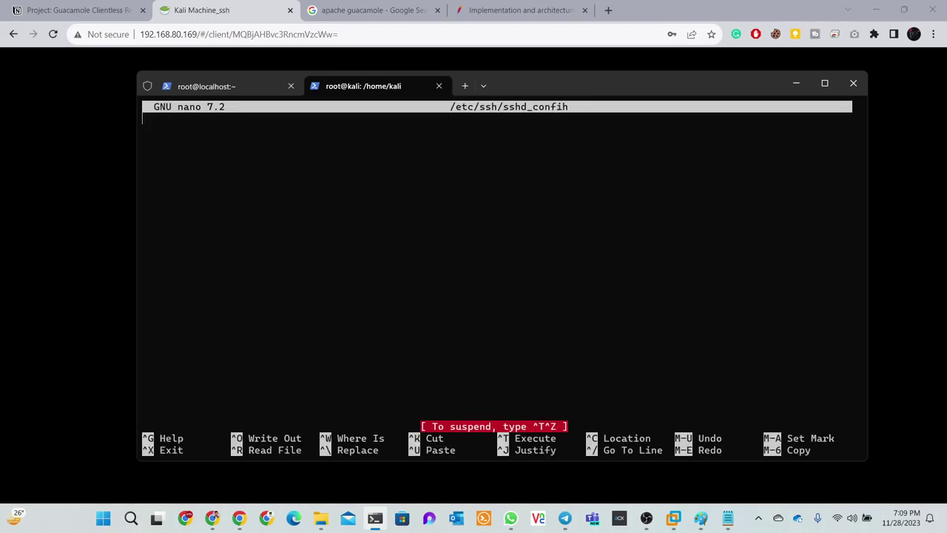
key("ctrl+x")
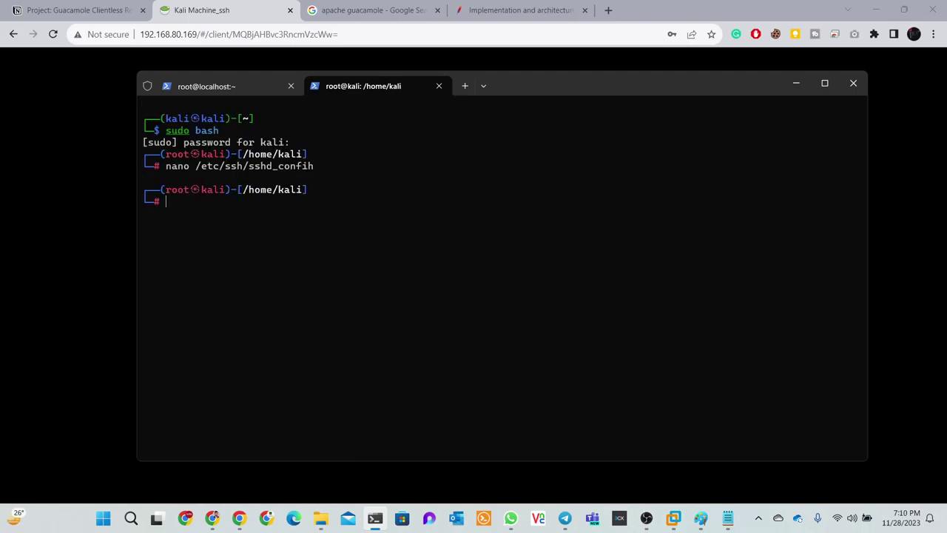
Open /etc/ssh/sshd_config in nano, then close it and clear the command line
key("Up")
key("BackSpace")
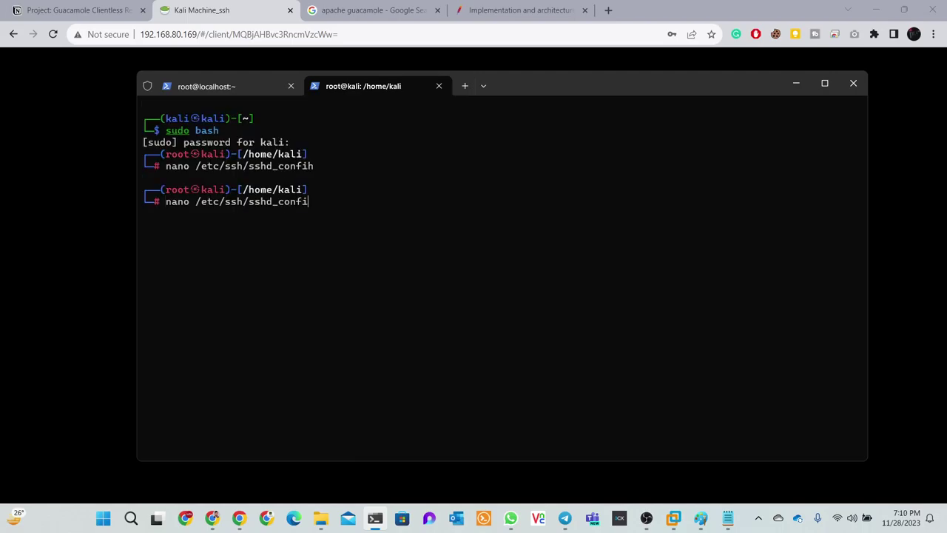
type("g")
key("Return")
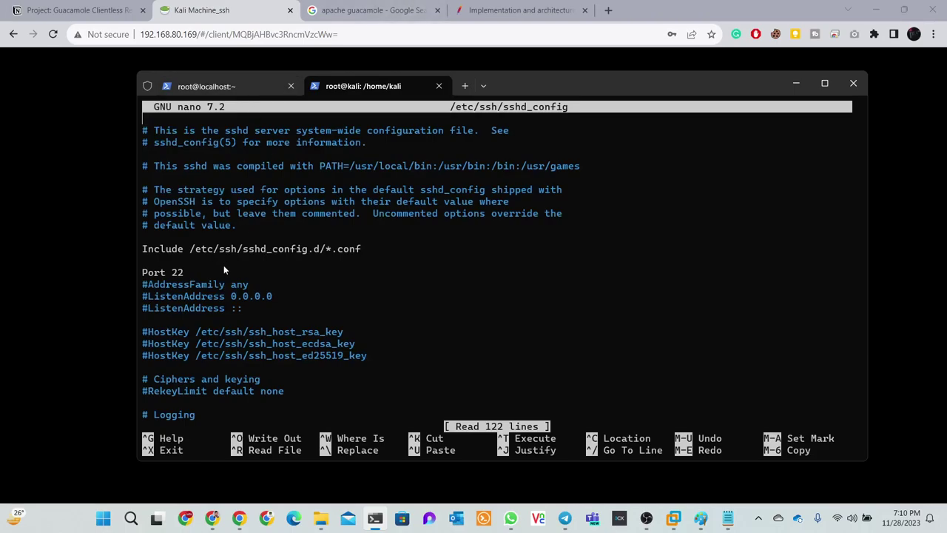
key("ctrl+z")
key("ctrl+x")
key("ctrl+c")
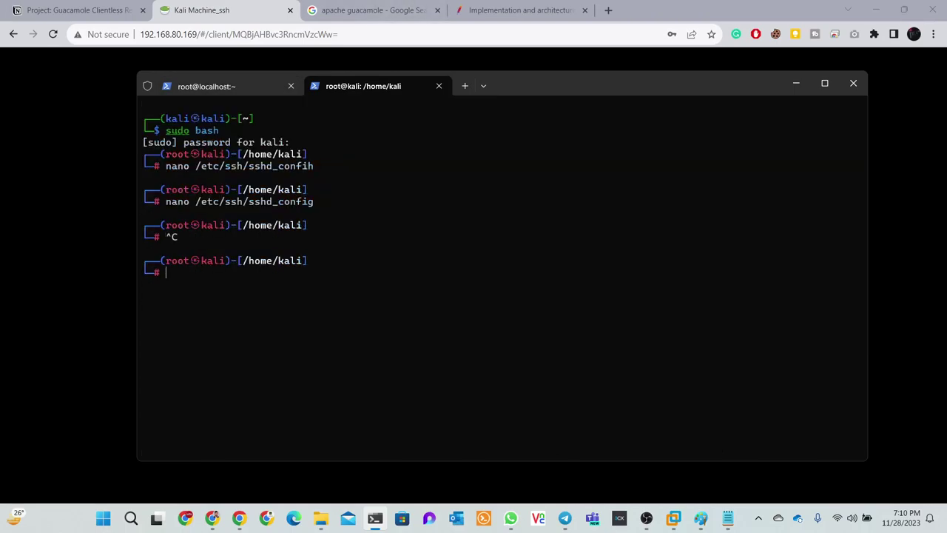
In the localhost tab, run ip a and copy the server address 192.168.80.169
left_click(221, 87)
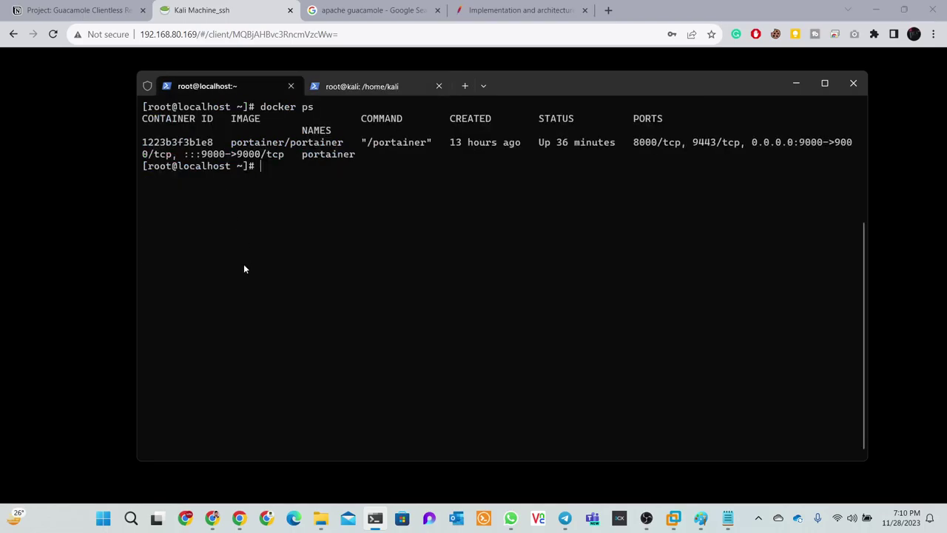
type("ip a")
key("Return")
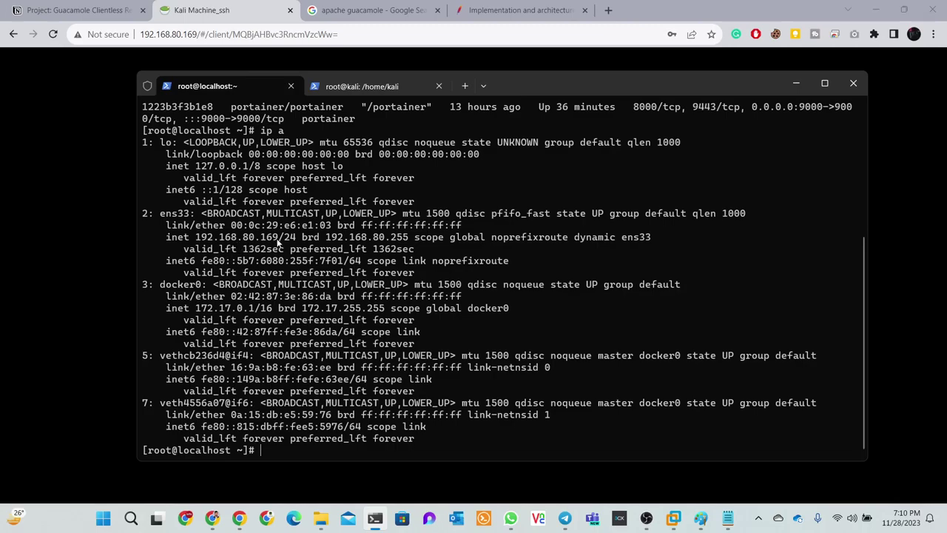
left_click_drag(285, 238, 201, 239)
right_click(201, 240)
From the Kali tab, ping 192.168.80.169 and stop it after replies arrive
left_click(405, 89)
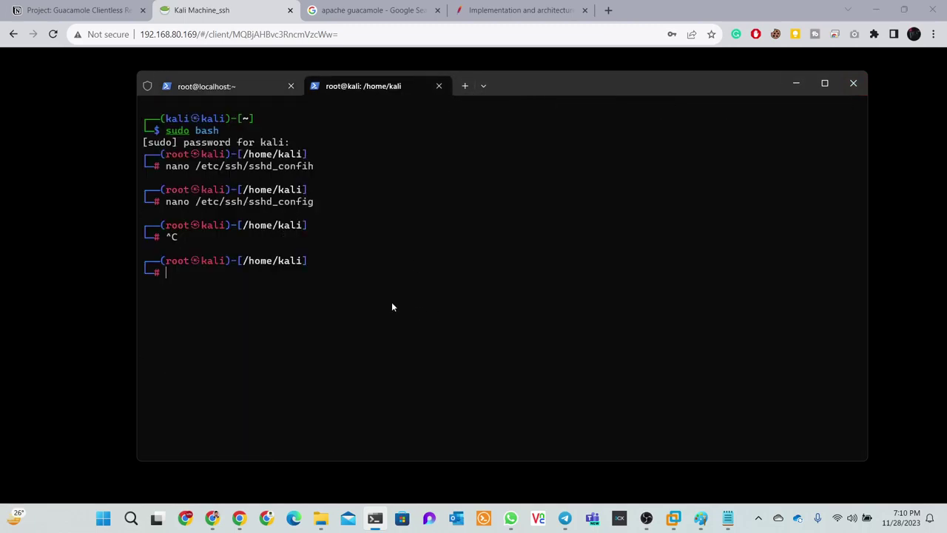
type("ping")
right_click(342, 288)
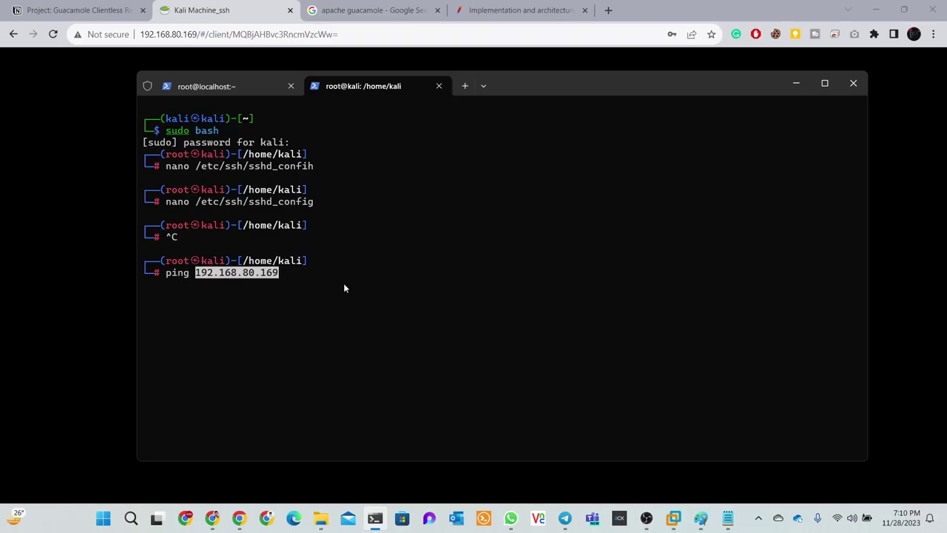
key("Return")
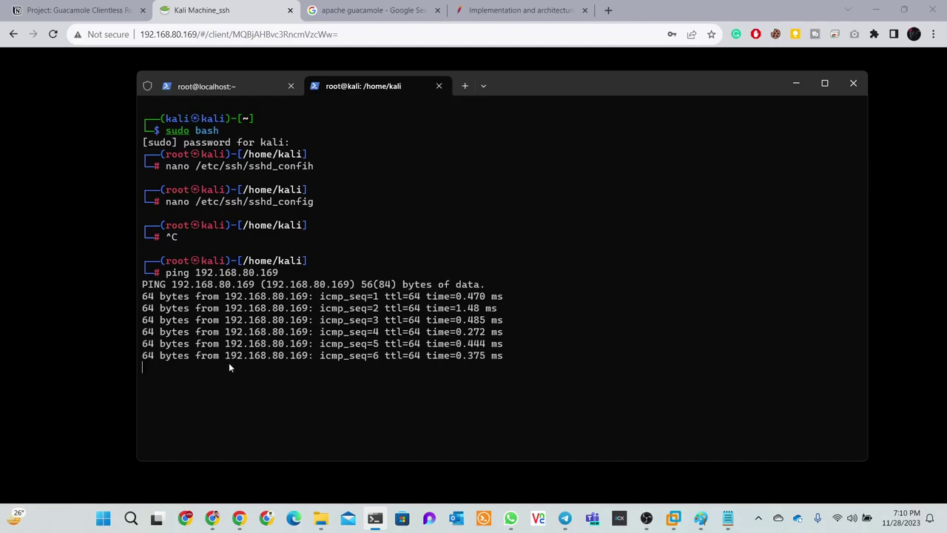
key("ctrl+x")
key("ctrl+v")
key("ctrl+v")
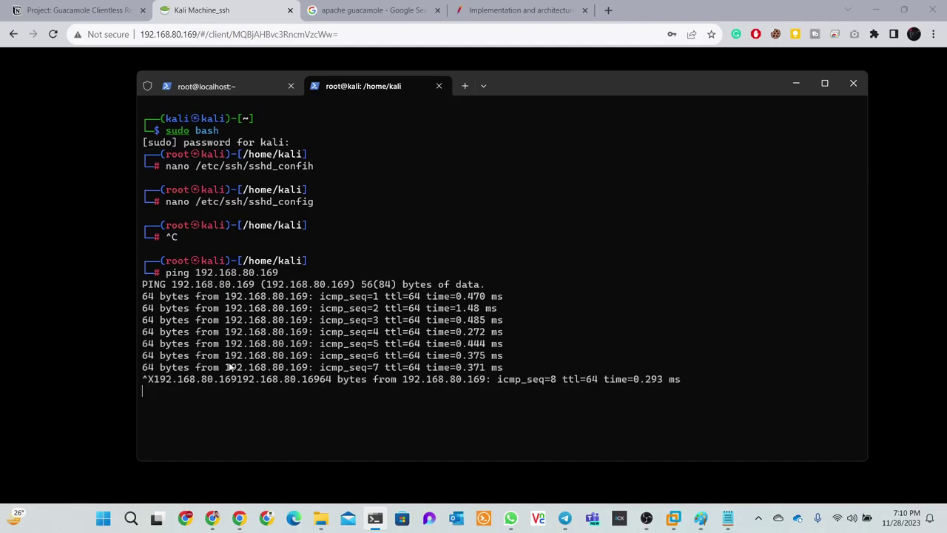
key("ctrl+x")
key("ctrl+x")
key("ctrl+c")
key("ctrl+c")
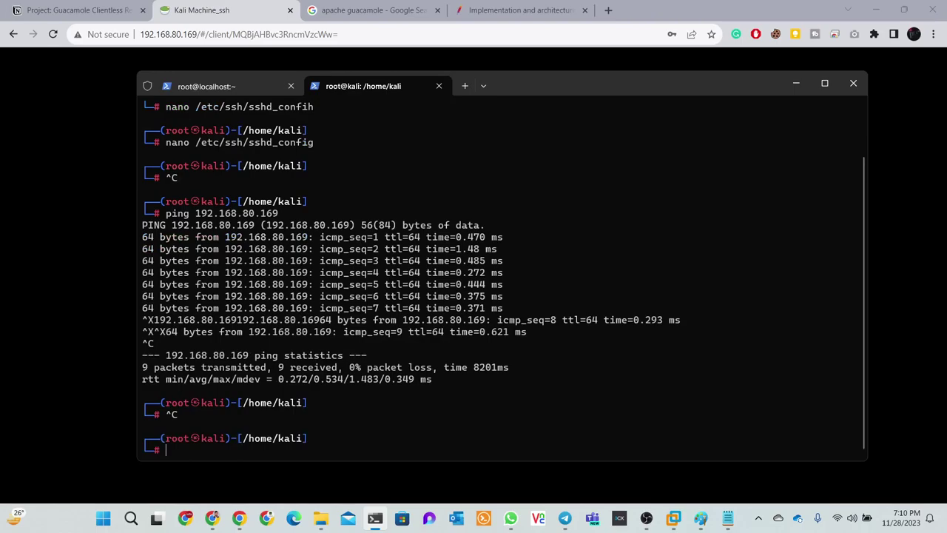
Run ip a on Kali and copy its address 192.168.80.165
type("ip a")
key("Return")
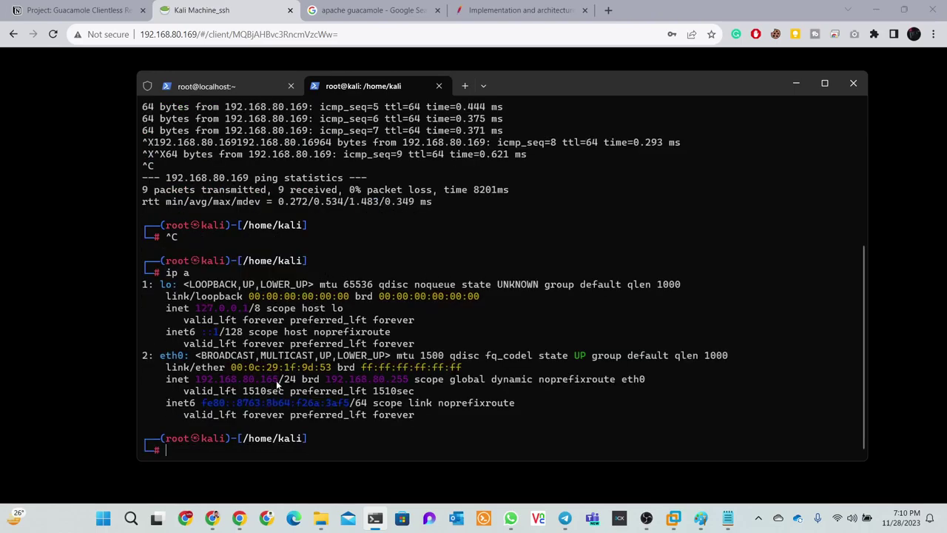
left_click_drag(278, 384, 198, 385)
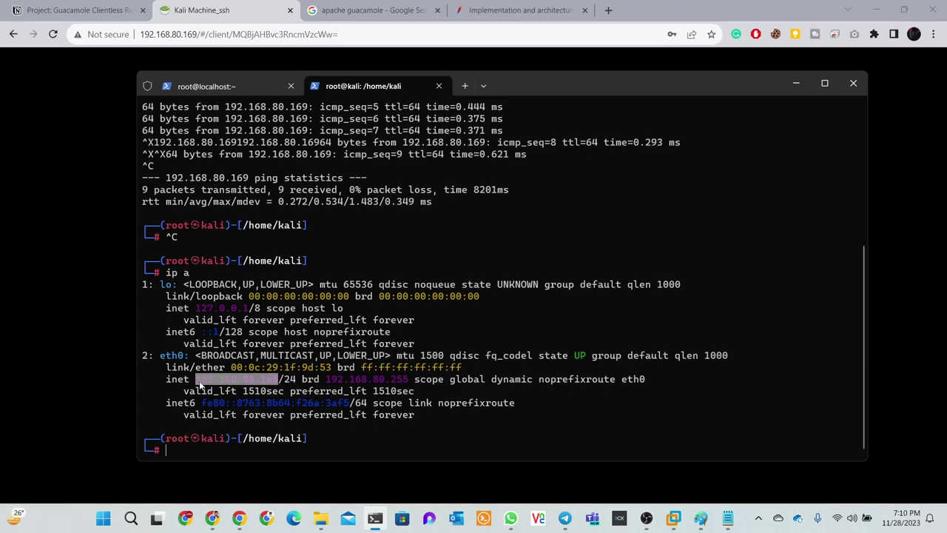
key("ctrl+c")
Ping 192.168.80.165 from the localhost tab, stop it, and return to the Kali tab
left_click(210, 86)
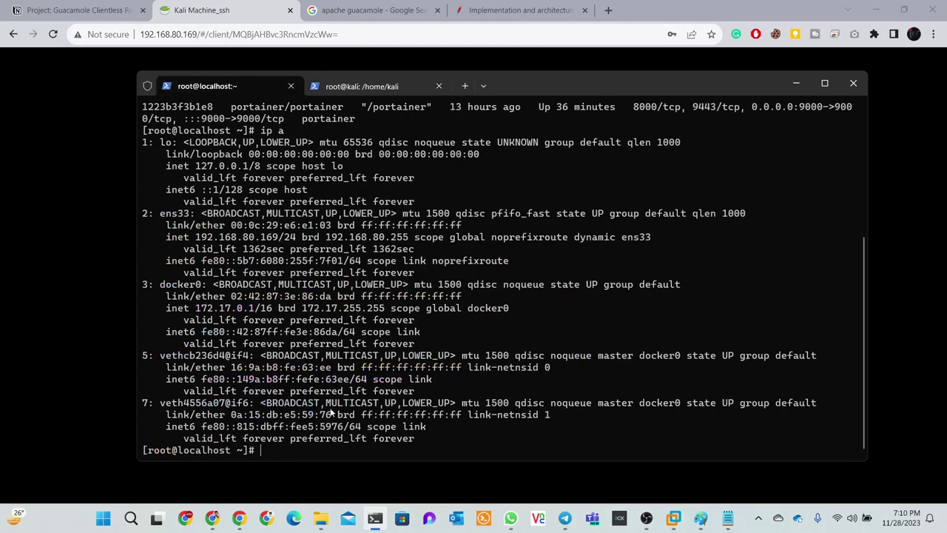
key("ctrl+v")
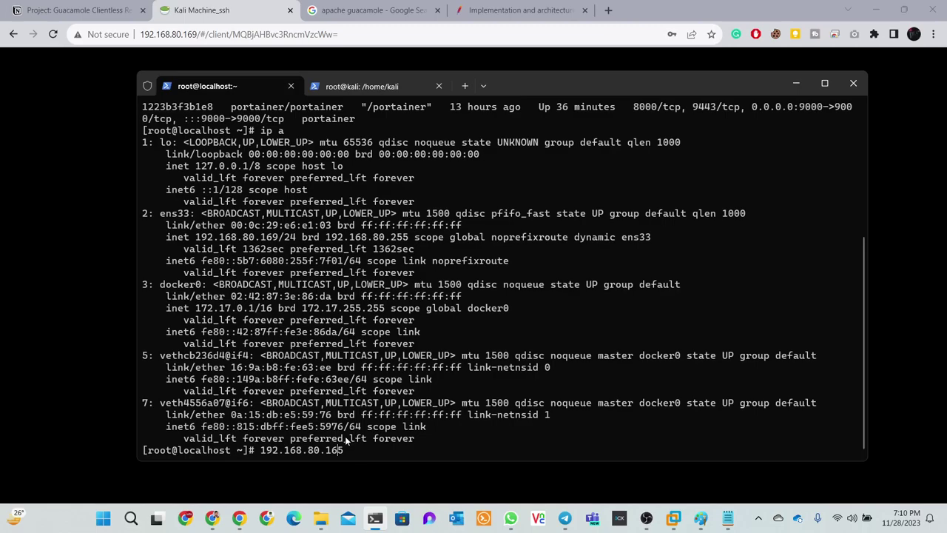
key("Left")
key("Left")
key("Left")
key("Left")
key("Left")
key("Left")
key("Left")
key("Left")
type("ping")
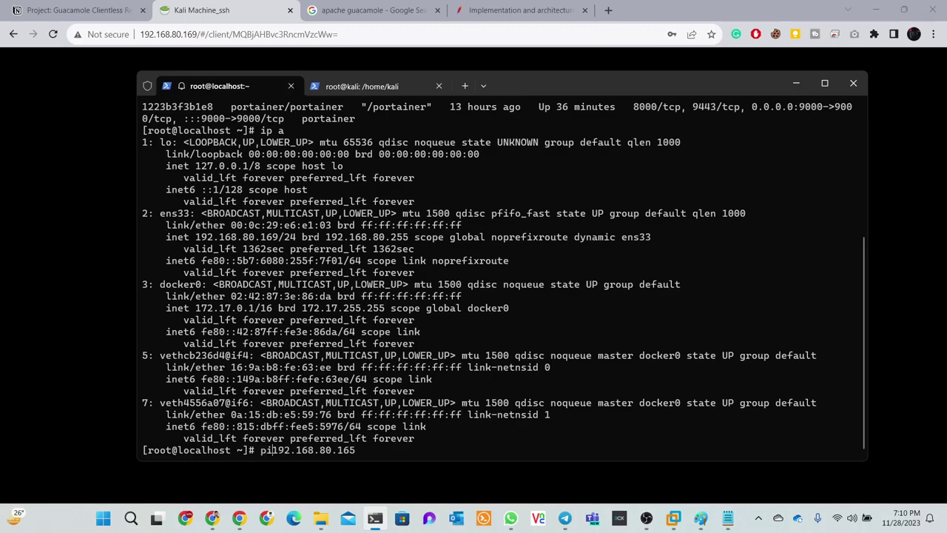
key("Return")
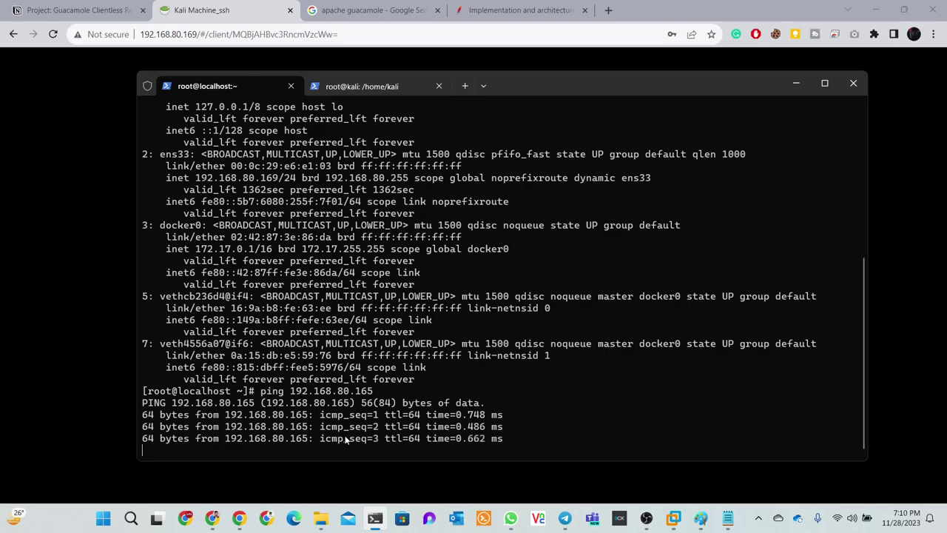
key("ctrl+z")
key("ctrl+c")
key("ctrl+c")
key("ctrl+c")
key("ctrl+c")
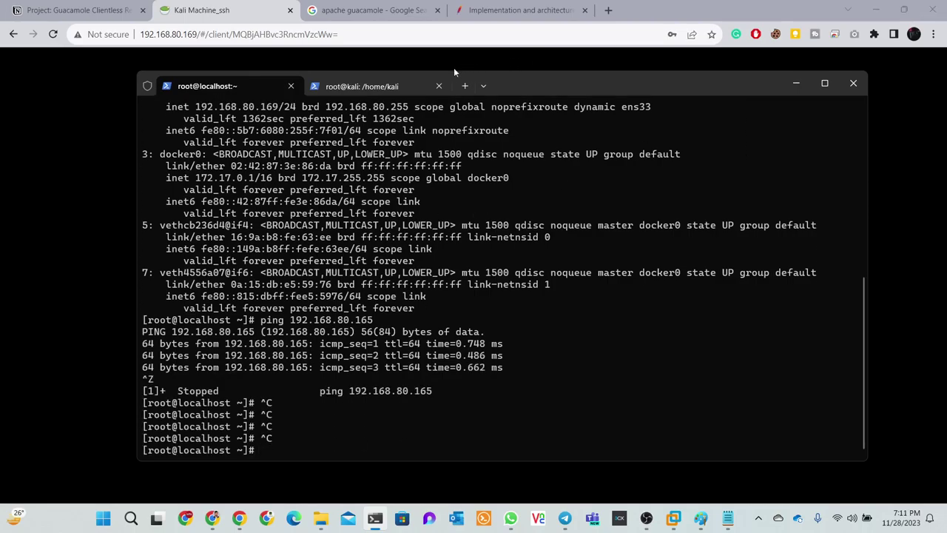
left_click(365, 86)
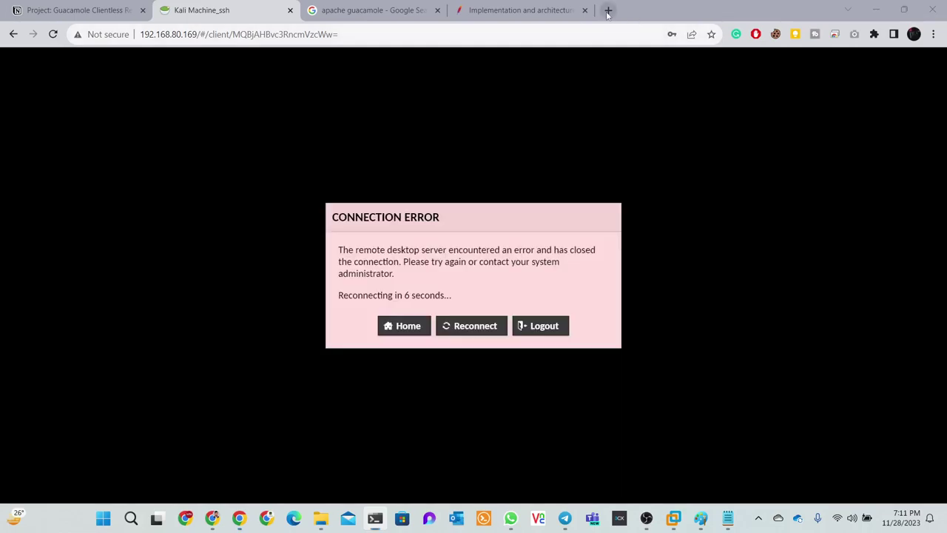
Ask ChatGPT at chat.openai.com for the commands to allow port 22 on Kali
left_click(608, 13)
left_click(355, 34)
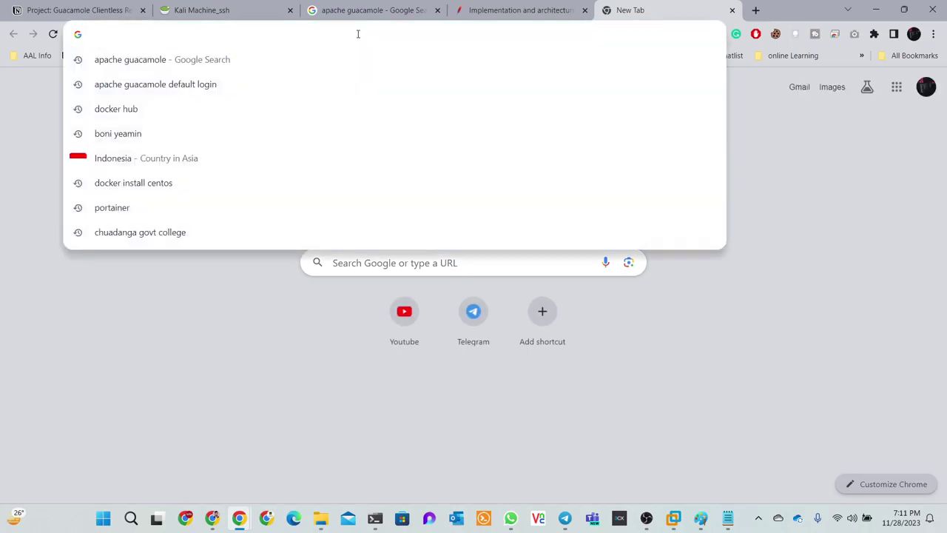
type("chat.openai.com")
key("Return")
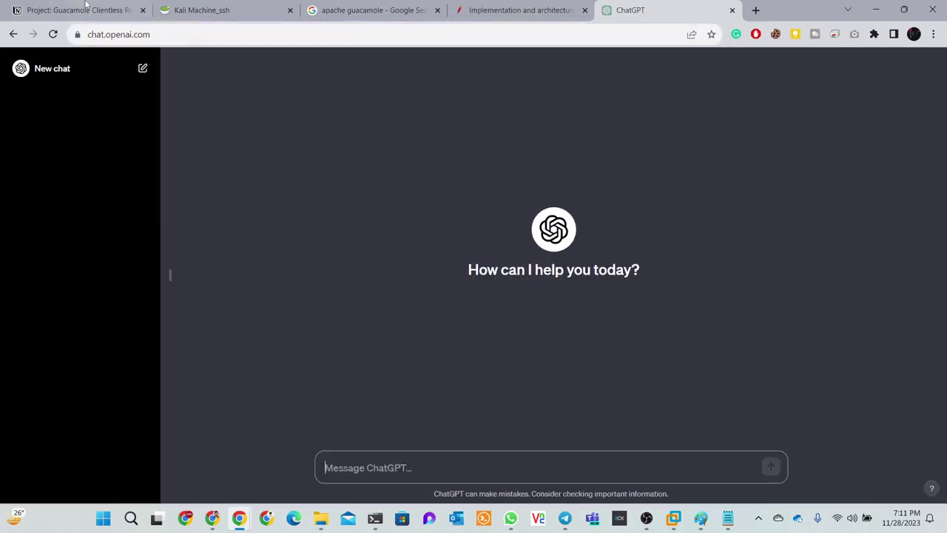
mouse_move(239, 518)
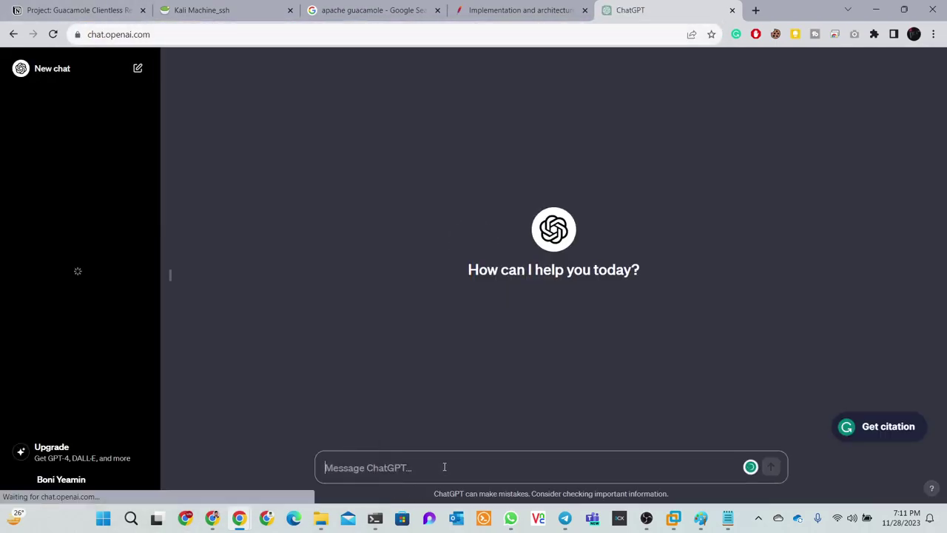
type("i want t")
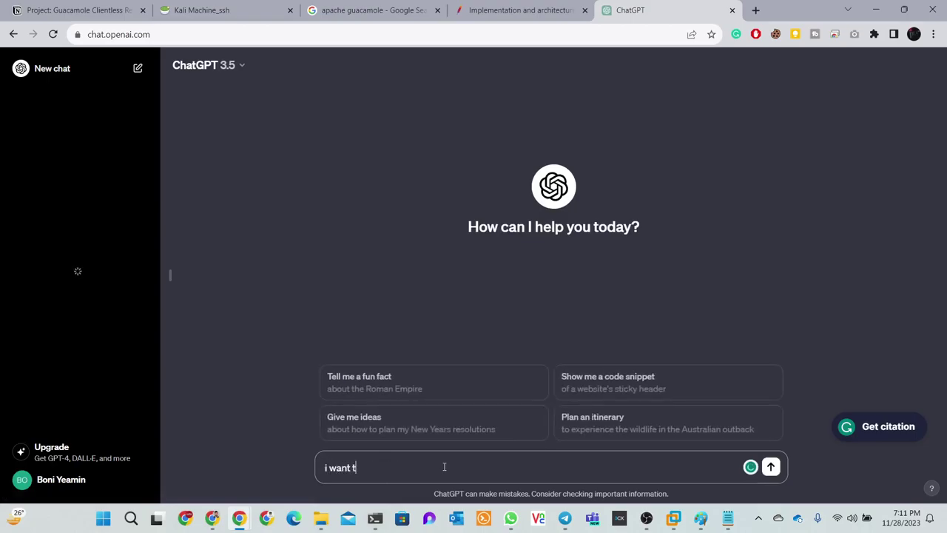
type("o allawr")
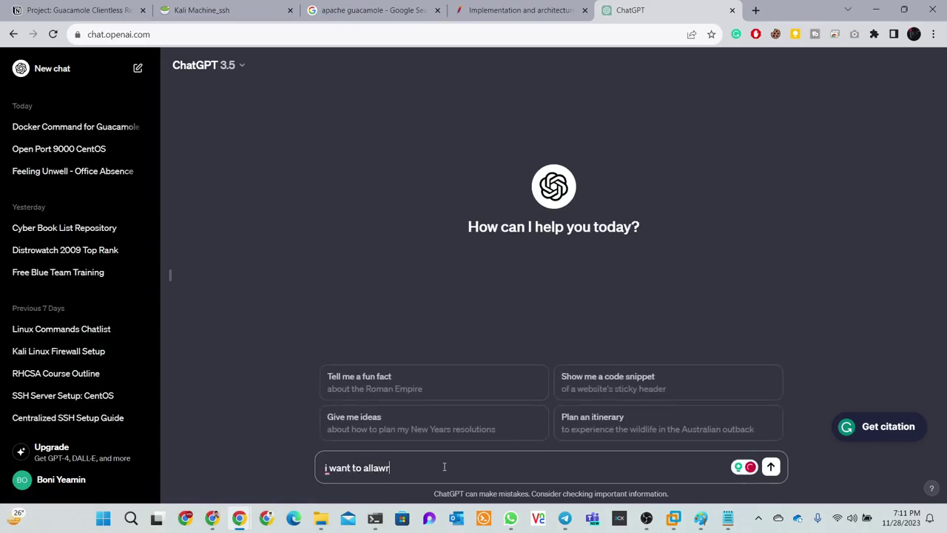
type("d 22 port kali")
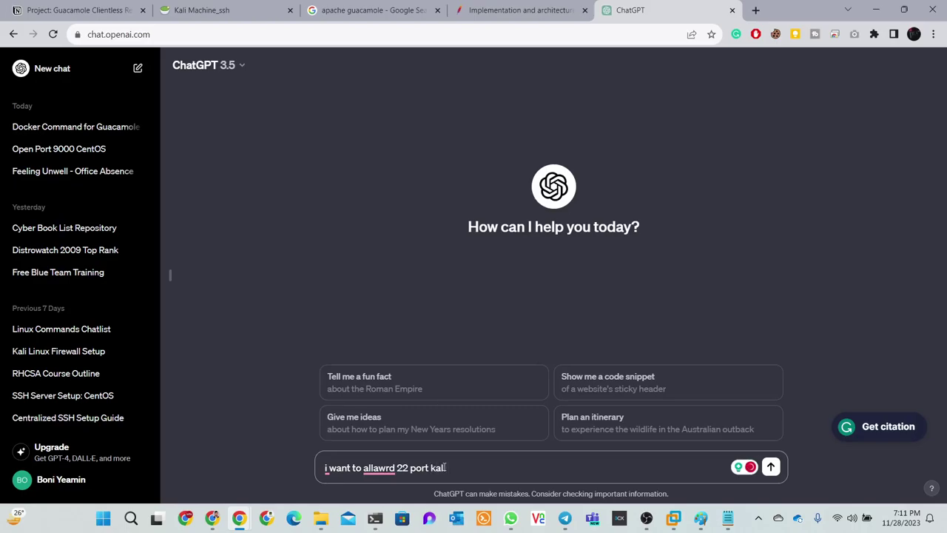
mouse_move(379, 467)
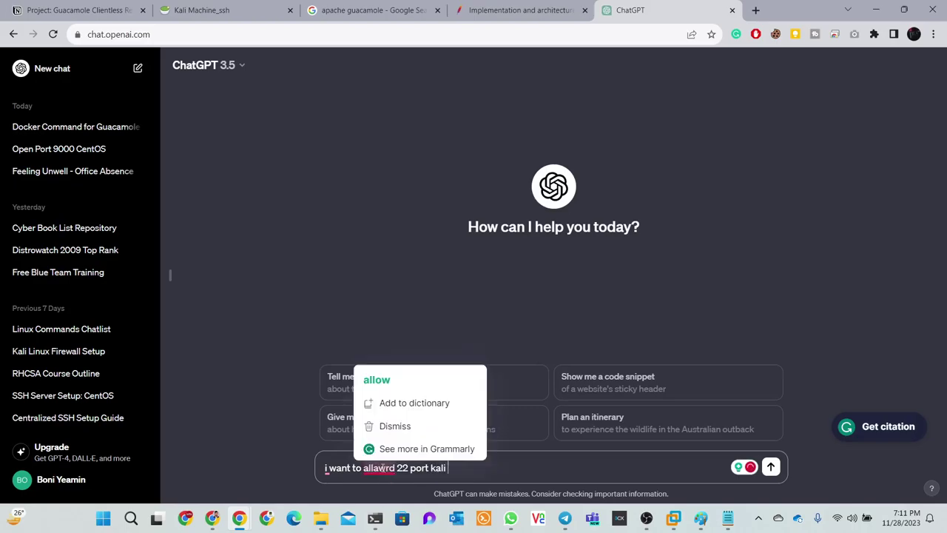
left_click(378, 381)
type("wr")
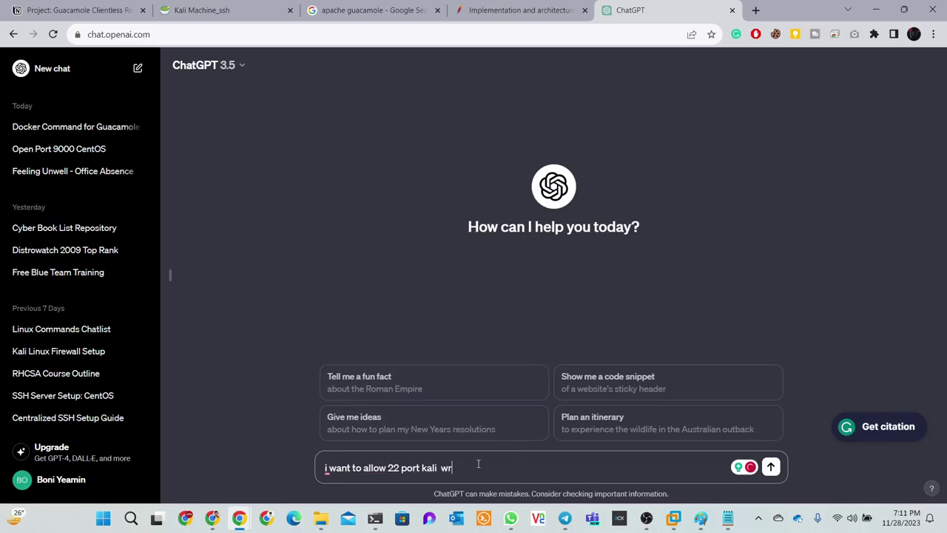
type("ite commad")
key("Return")
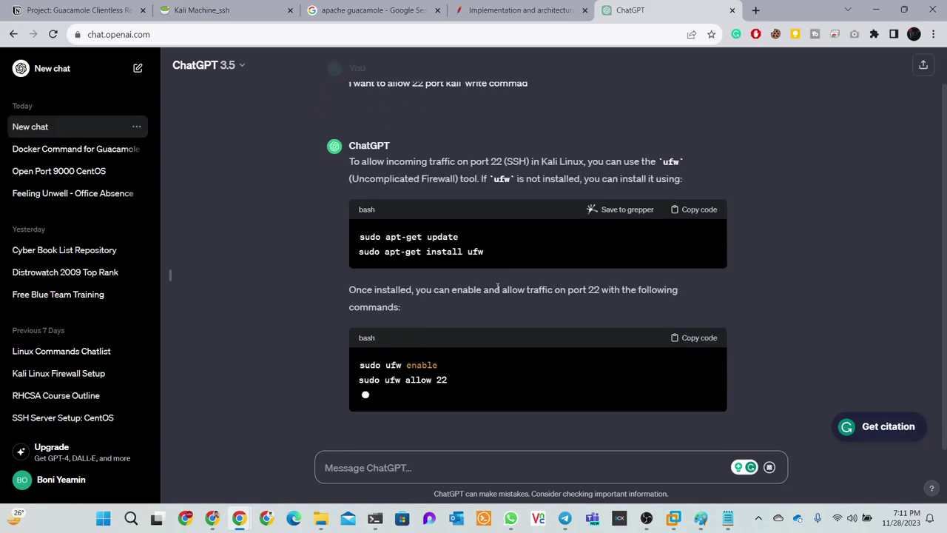
Copy the 'sudo apt-get install ufw' command from ChatGPT's answer
scroll(498, 288, "up", 1)
left_click_drag(498, 292, 359, 293)
right_click(360, 294)
left_click(392, 302)
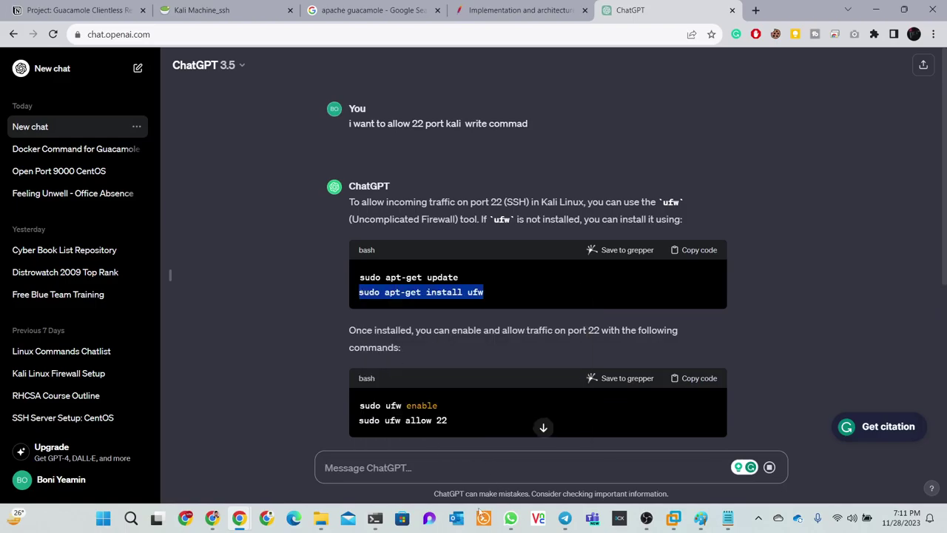
left_click(374, 518)
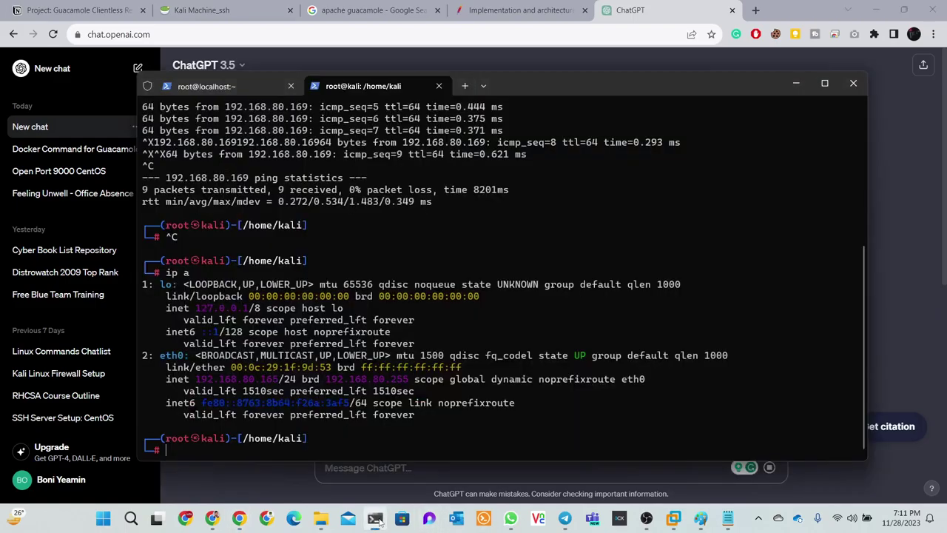
Install ufw on Kali and copy ChatGPT's ufw enable and allow-port-22 commands
right_click(416, 451)
key("Return")
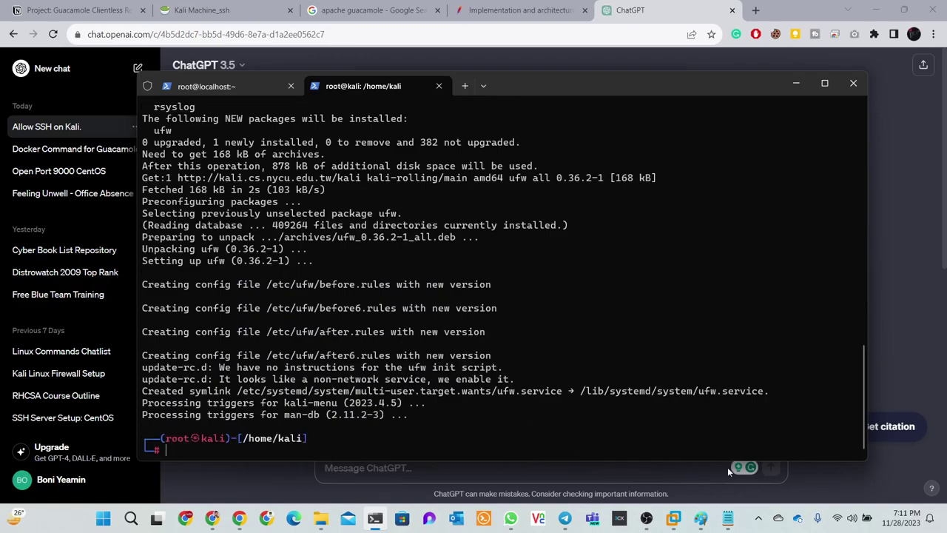
left_click(670, 20)
scroll(463, 331, "down", 2)
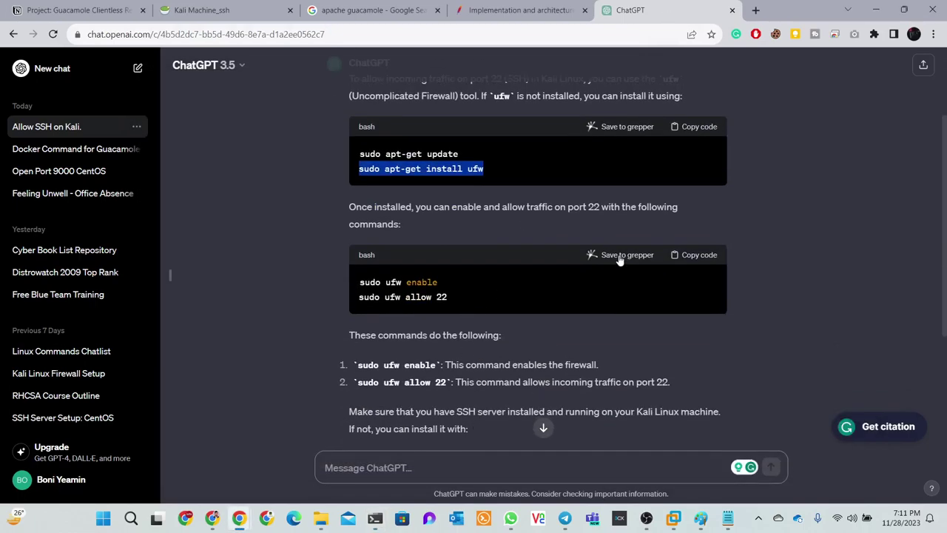
left_click(691, 256)
Run the ufw enable and allow 22 commands on Kali, confirming with y
left_click(375, 518)
key("ctrl+v")
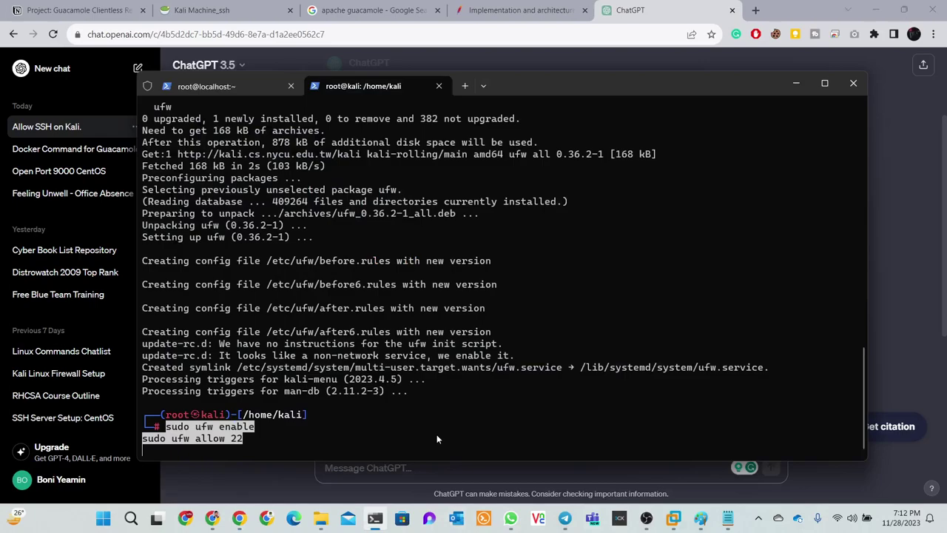
key("Return")
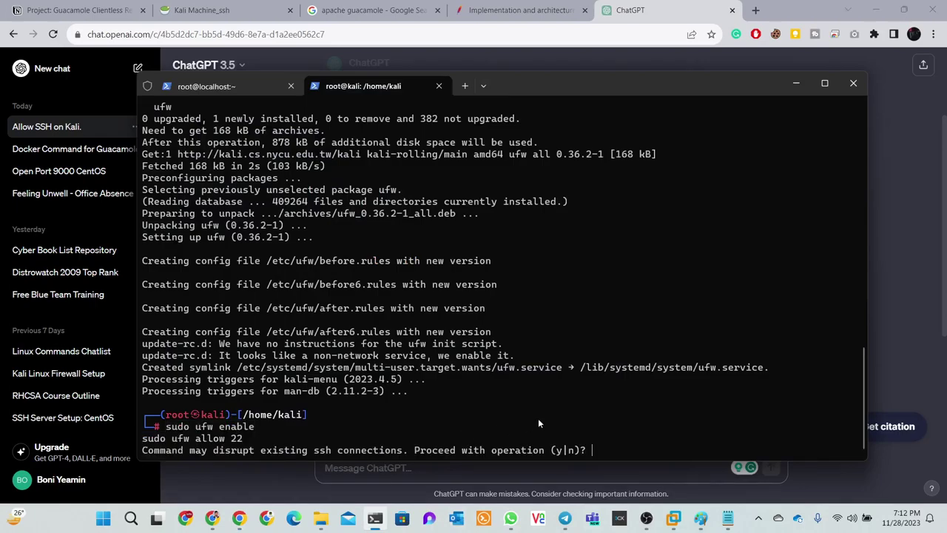
type("y")
key("Return")
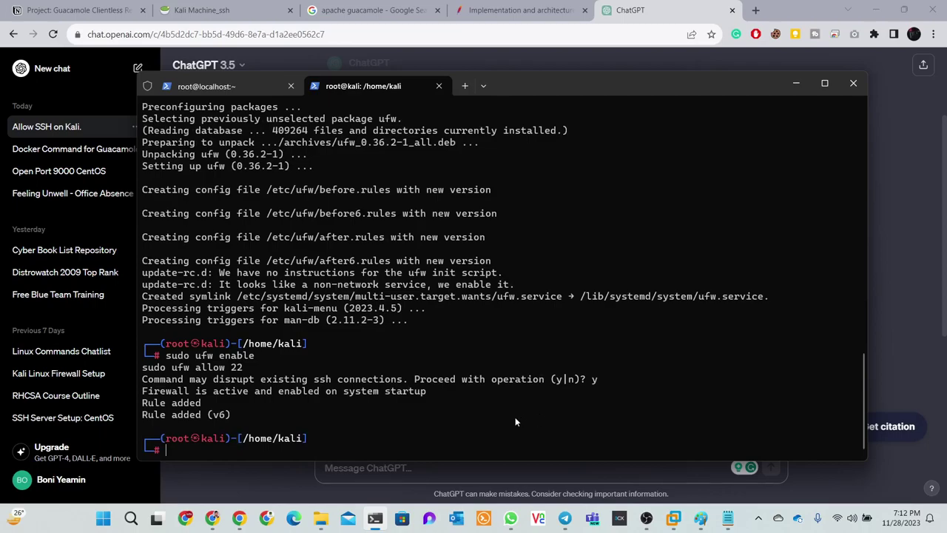
left_click_drag(159, 403, 254, 416)
left_click(233, 86)
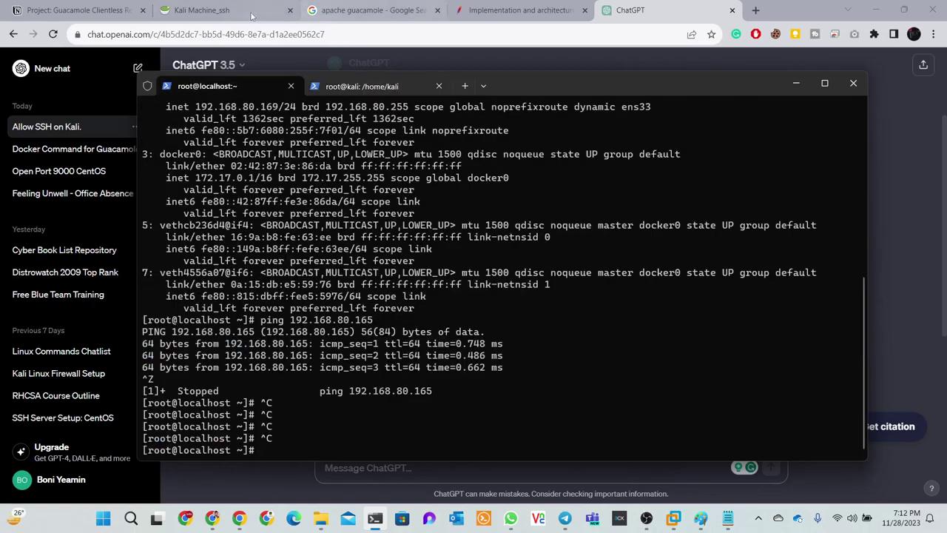
left_click(215, 10)
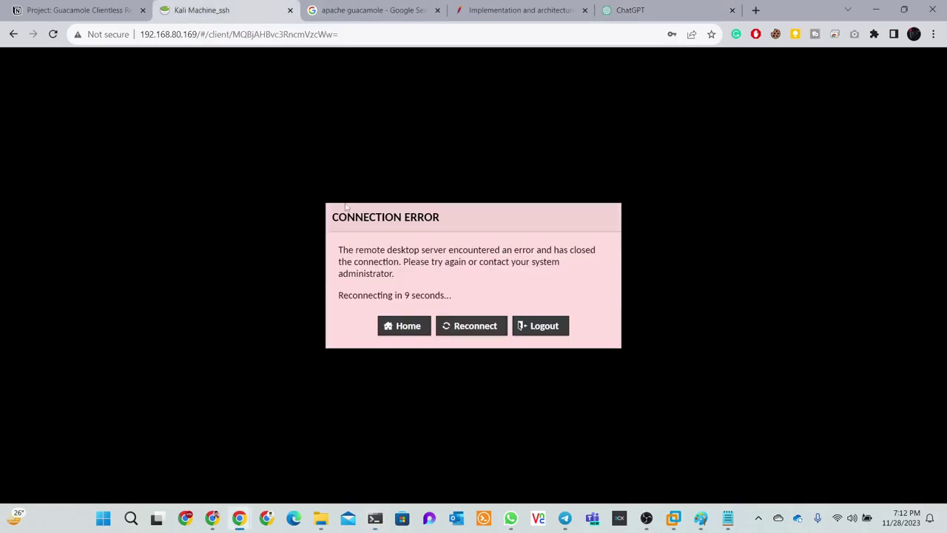
Log out of the failed session and sign back in as guacadmin with the saved credentials
left_click(537, 327)
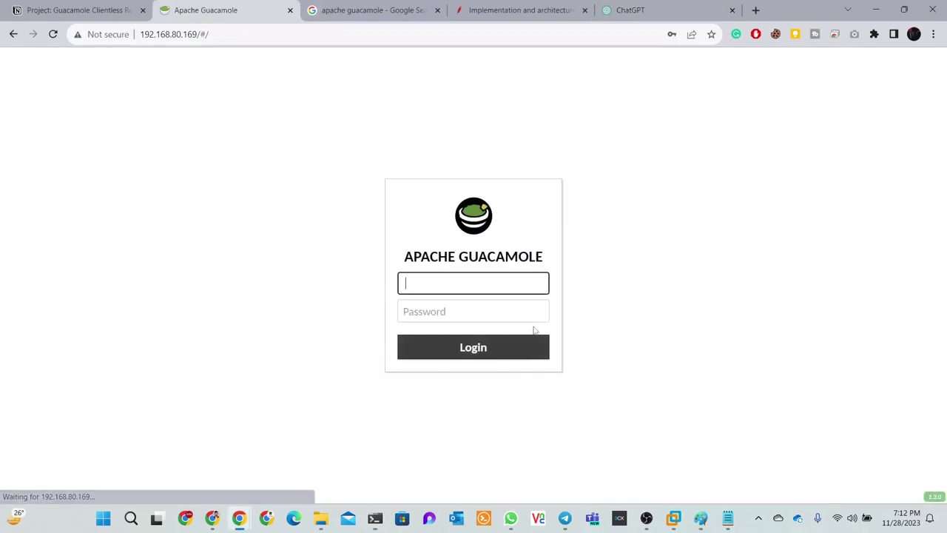
left_click(477, 283)
left_click(504, 390)
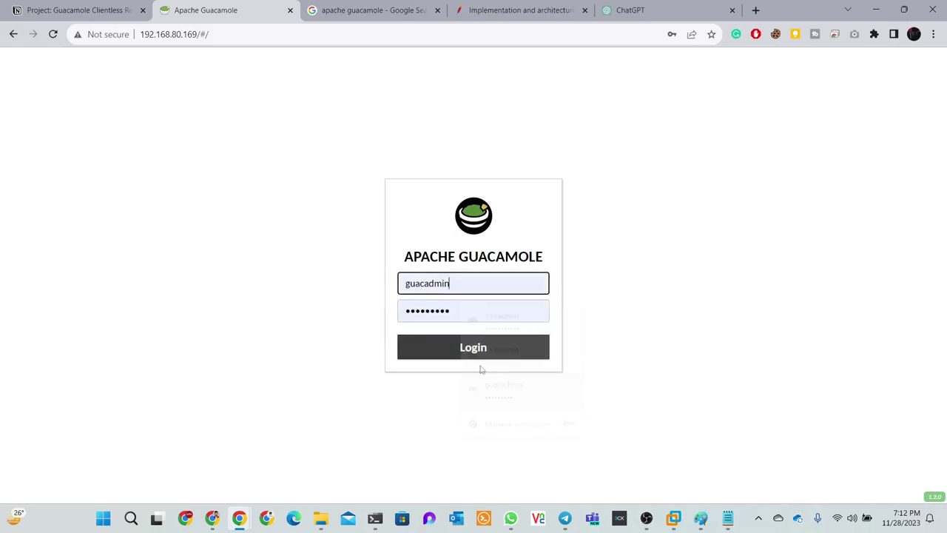
left_click(469, 348)
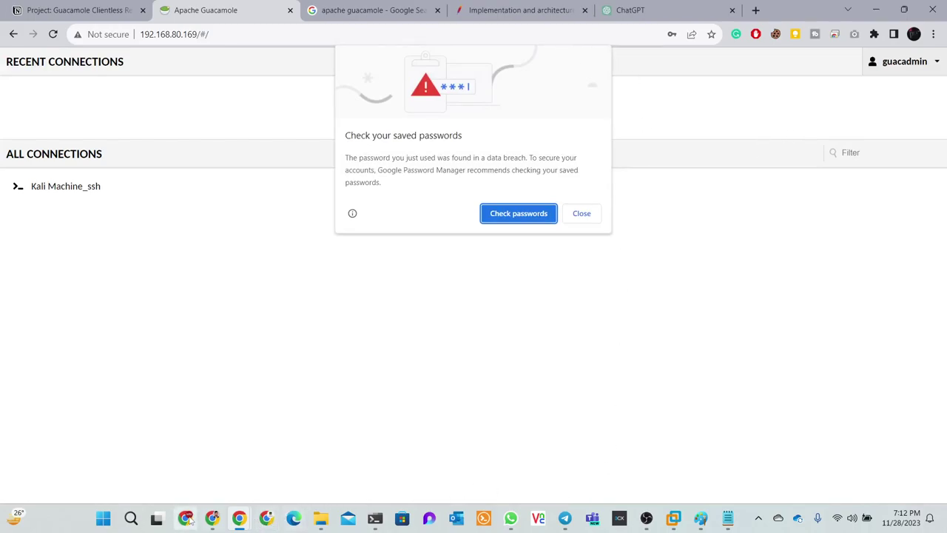
mouse_move(217, 527)
Load the Guacamole server at 192.168.80.100 in another Chrome window
left_click(187, 520)
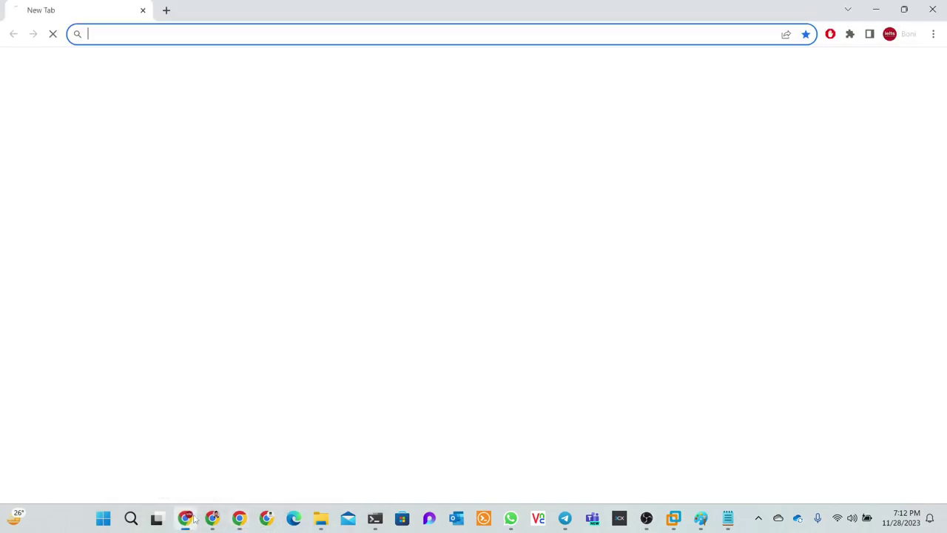
left_click(201, 36)
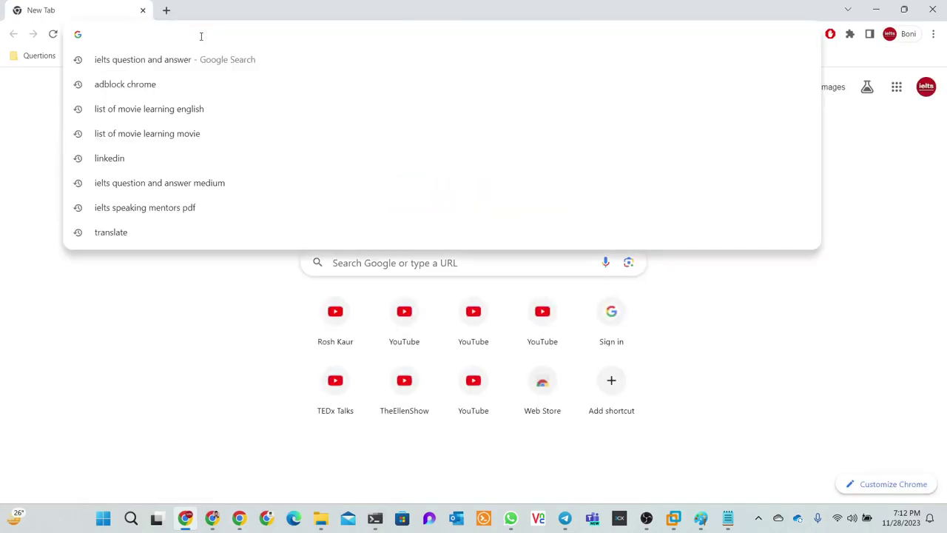
type("10")
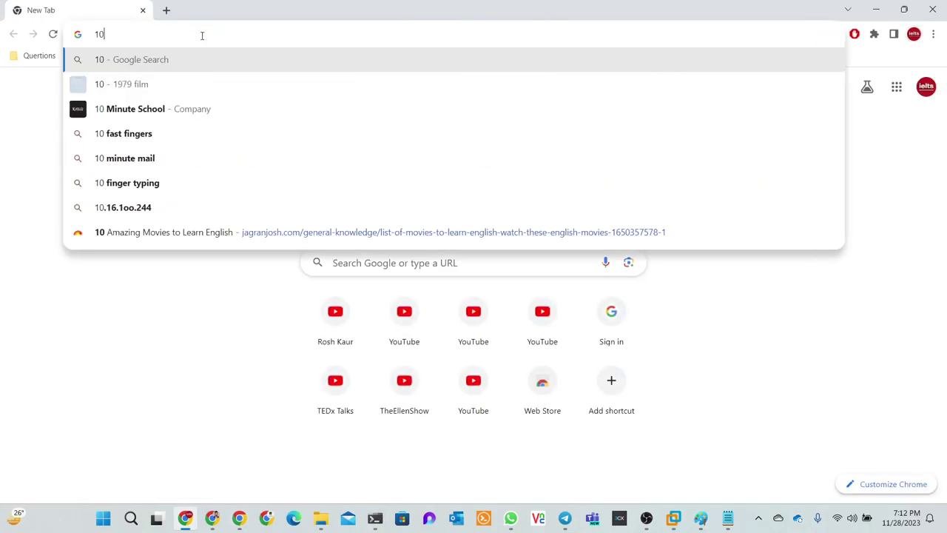
key("BackSpace")
key("BackSpace")
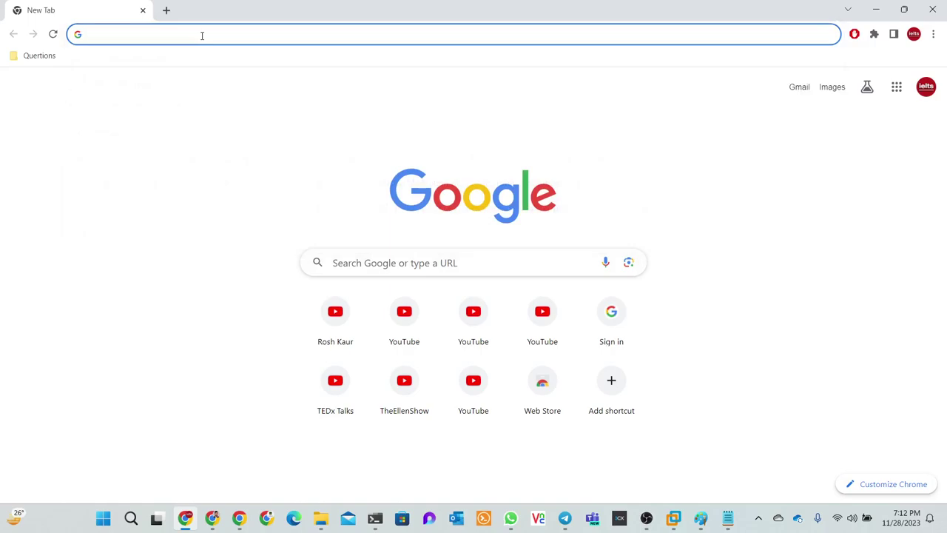
type("192.168")
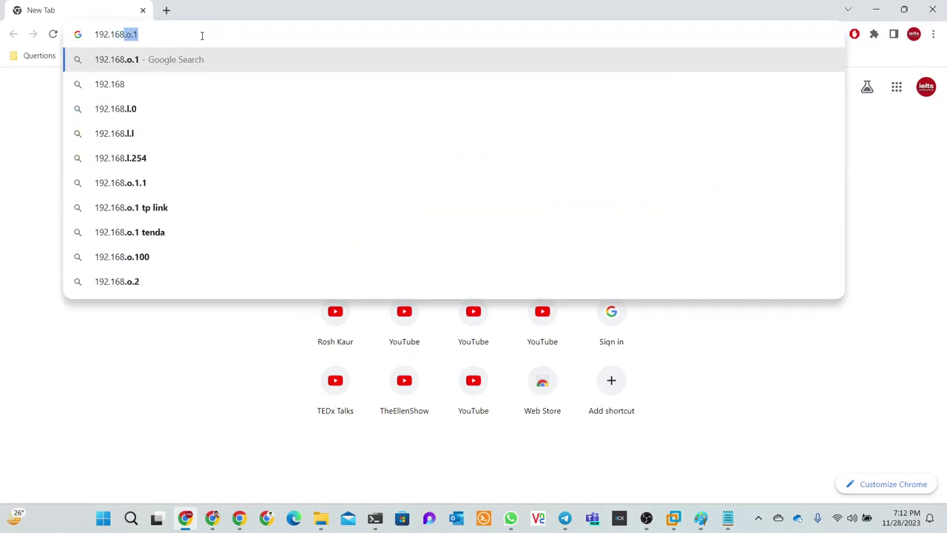
type(".80.1")
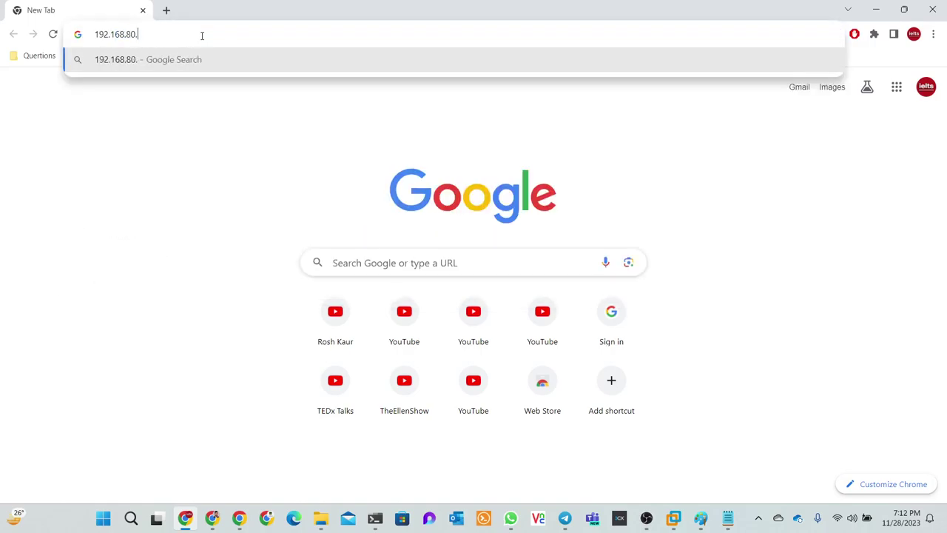
type("00")
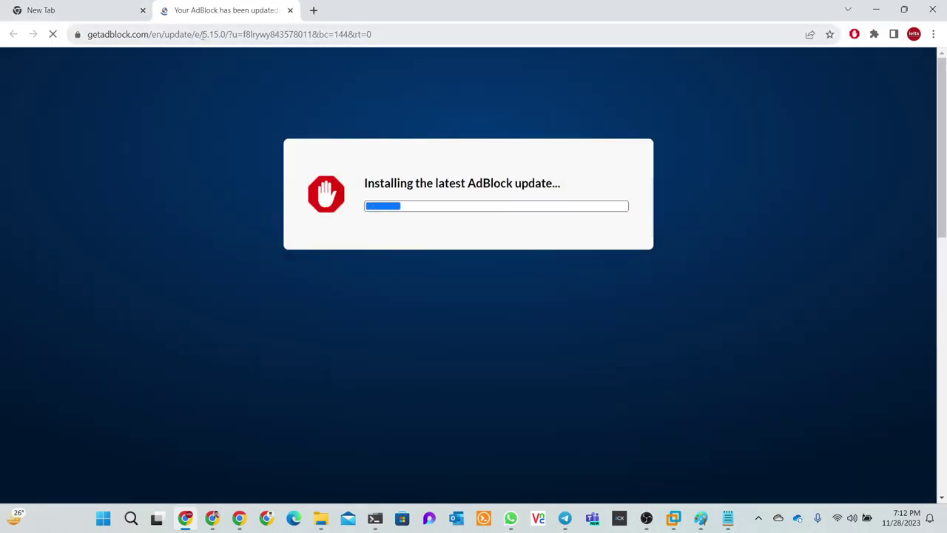
left_click(89, 9)
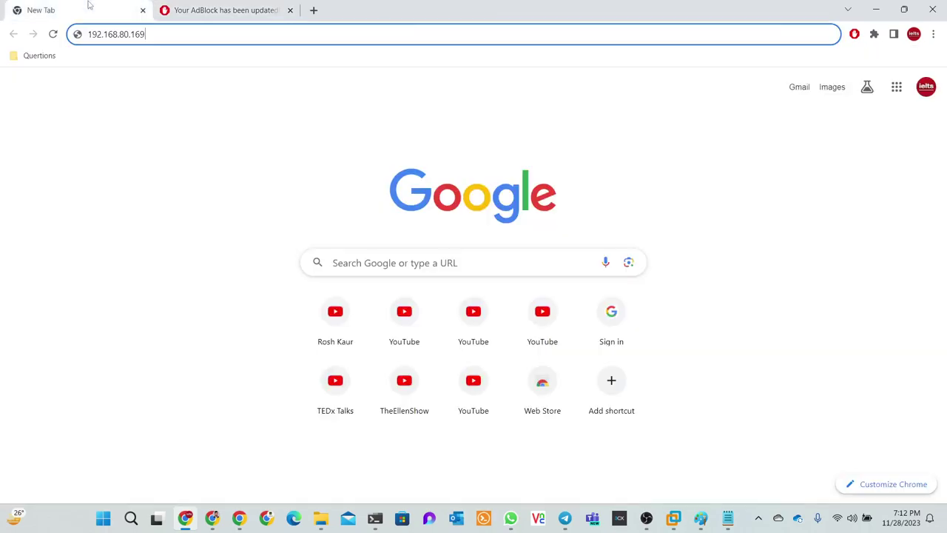
key("Return")
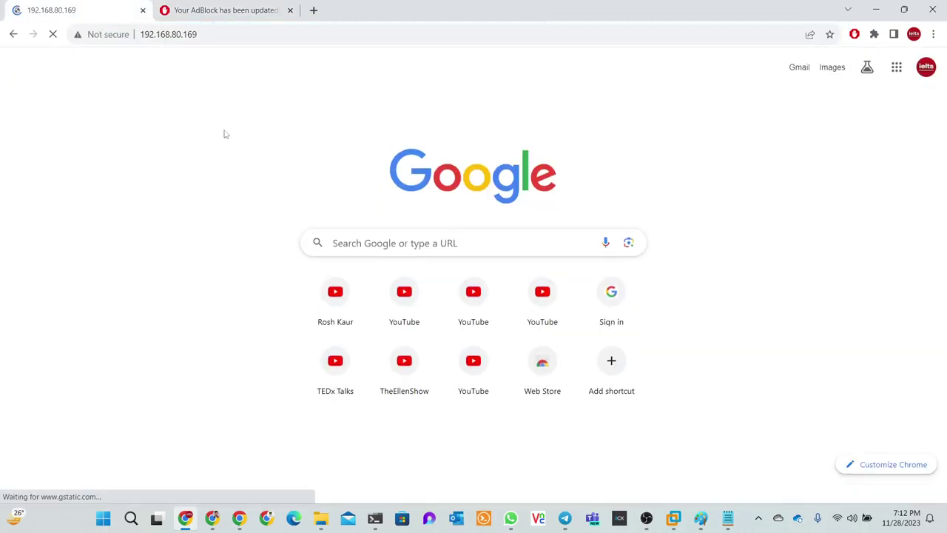
left_click(909, 82)
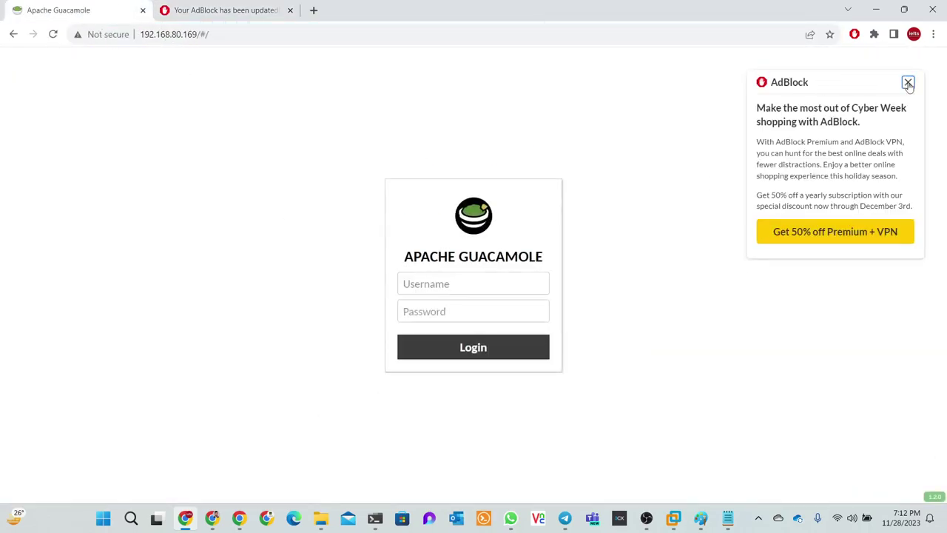
Paste the 112admin username copied from the notes into the login form
left_click(448, 282)
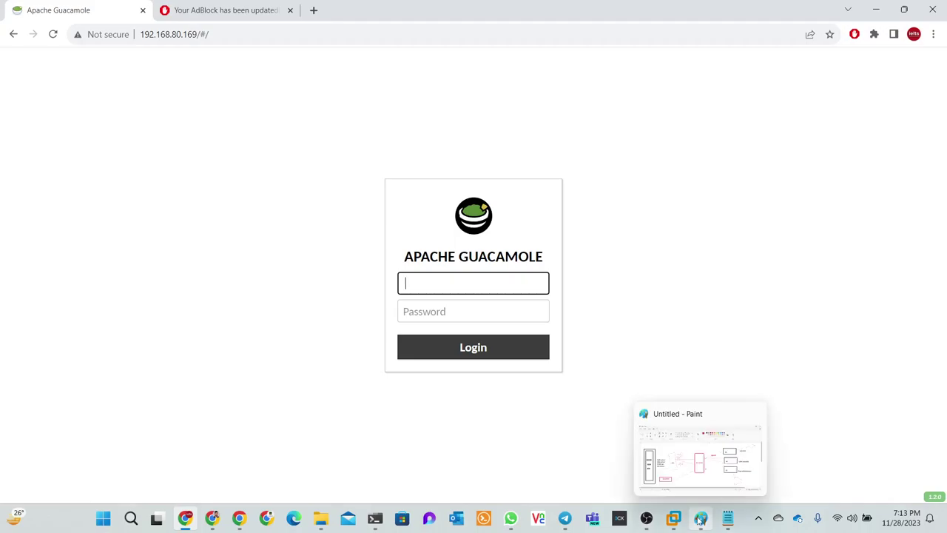
left_click(726, 521)
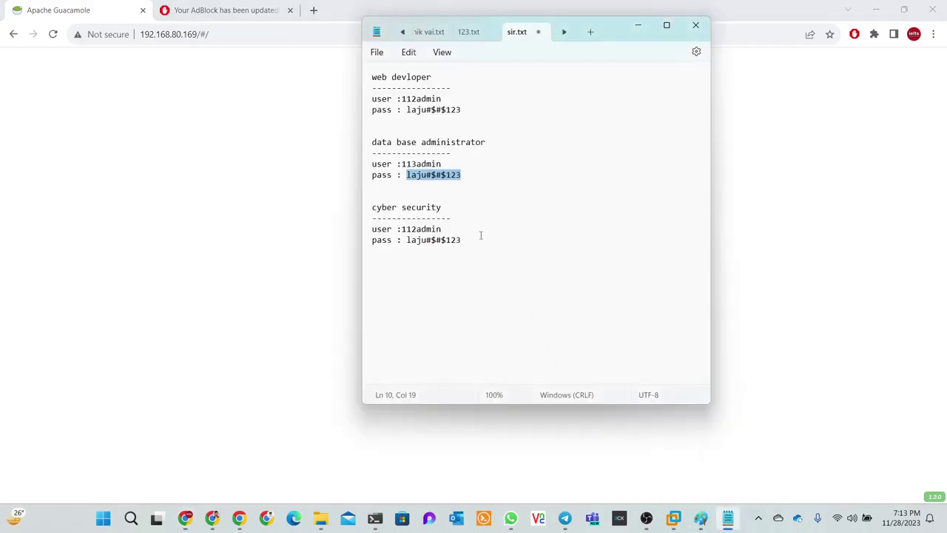
left_click(462, 142)
left_click_drag(454, 98, 404, 99)
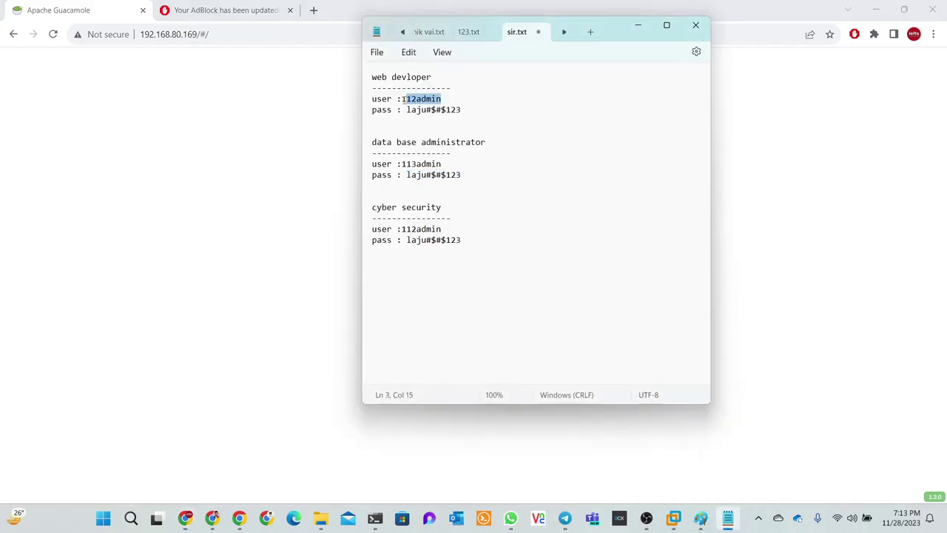
left_click(57, 4)
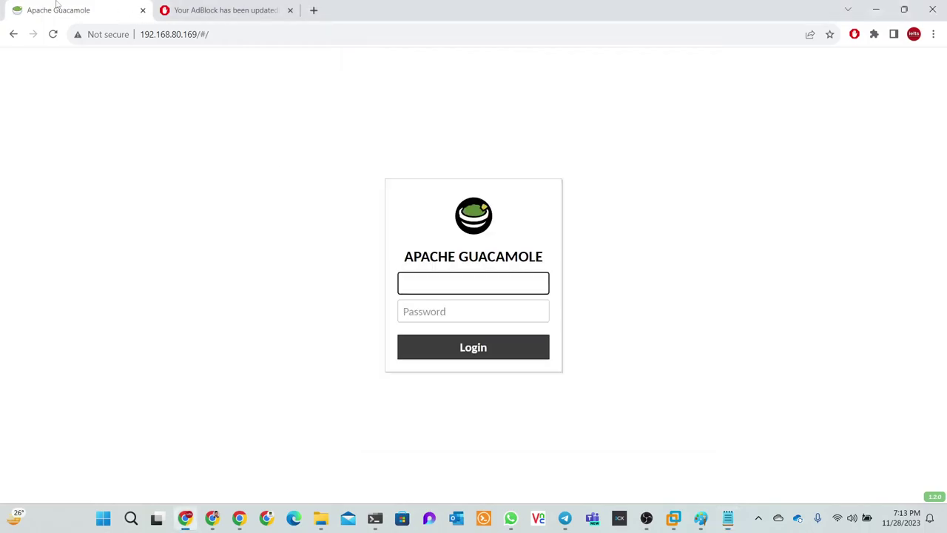
type("112admin")
Paste the account password from the notes and sign in as 112admin
left_click(727, 518)
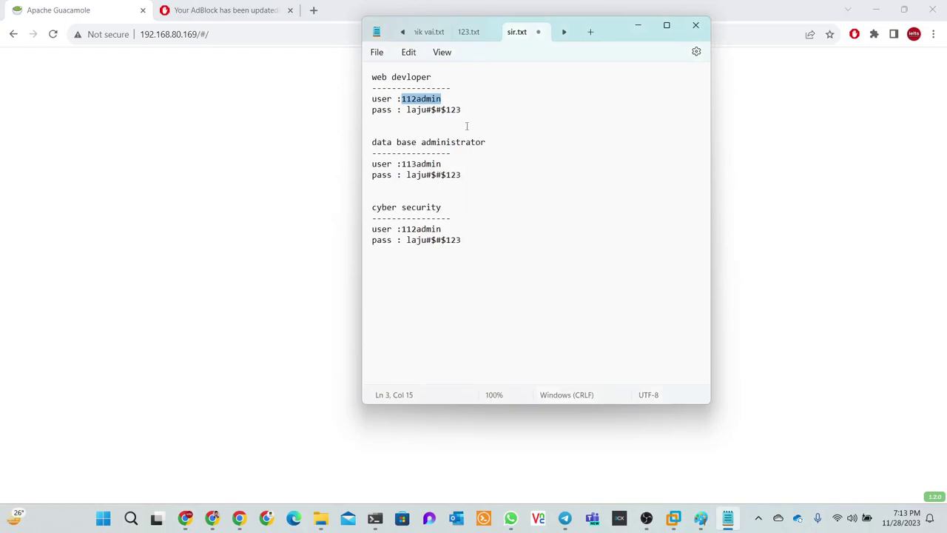
mouse_move(467, 125)
left_mouse_down()
mouse_move(434, 110)
mouse_move(387, 109)
mouse_move(461, 110)
left_mouse_up()
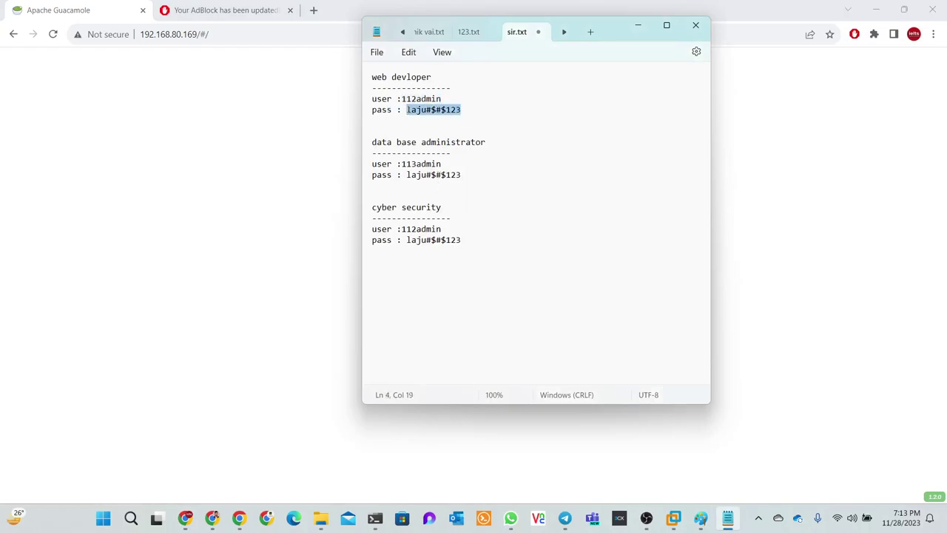
left_click(638, 25)
left_click(248, 10)
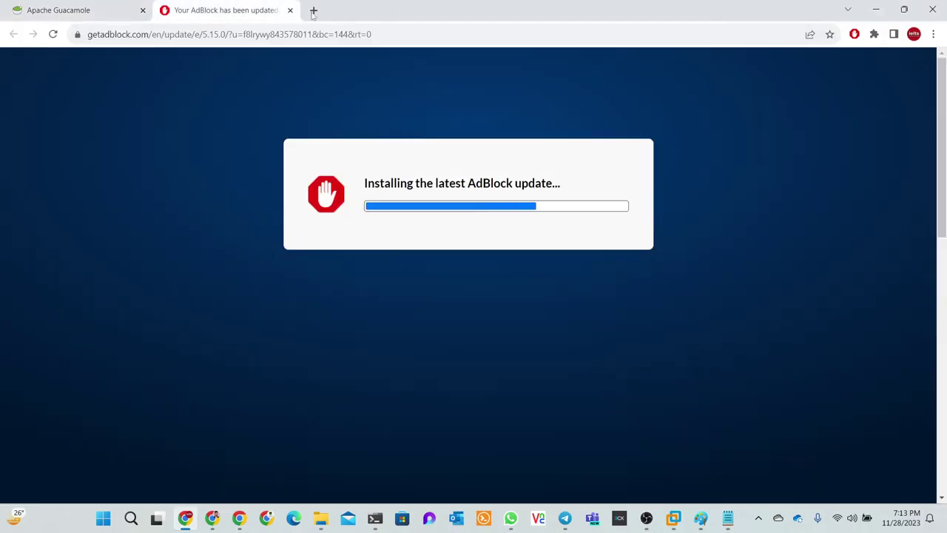
left_click(290, 10)
left_click(451, 313)
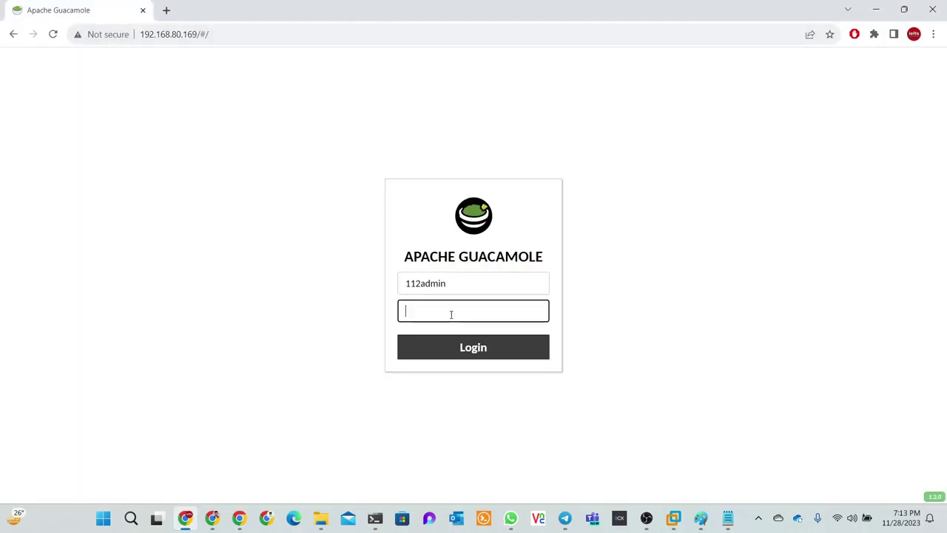
key("ctrl+v")
left_click(475, 353)
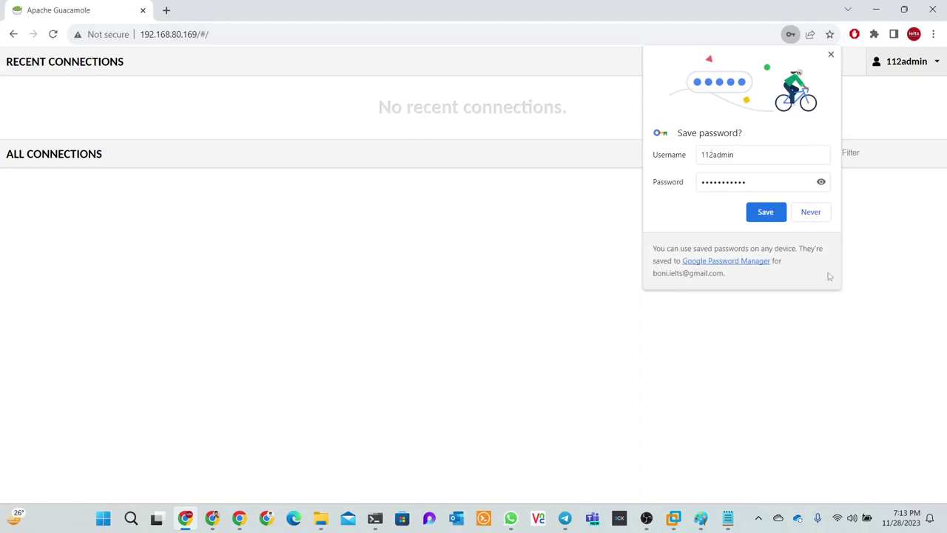
left_click(831, 55)
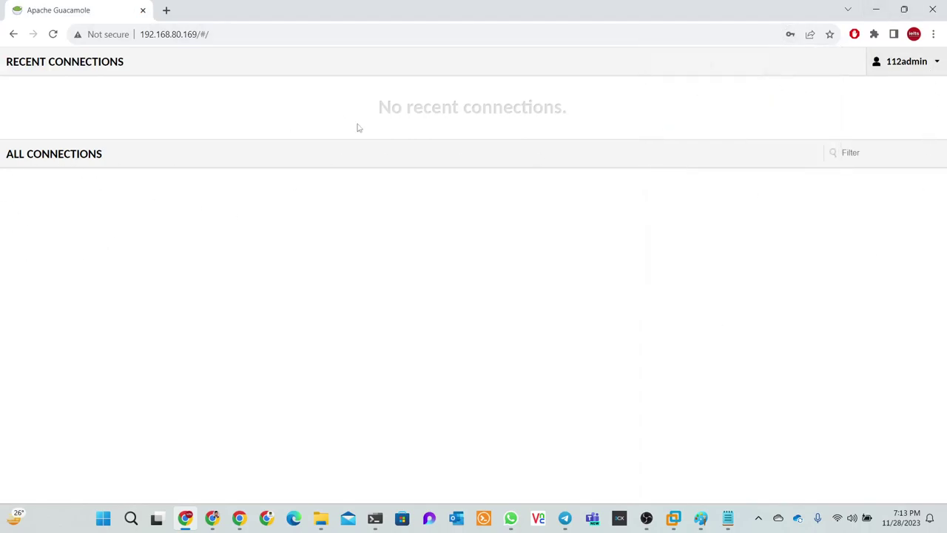
Shrink and minimize the 112admin window to return to the guacadmin session
left_click_drag(848, 11, 665, 102)
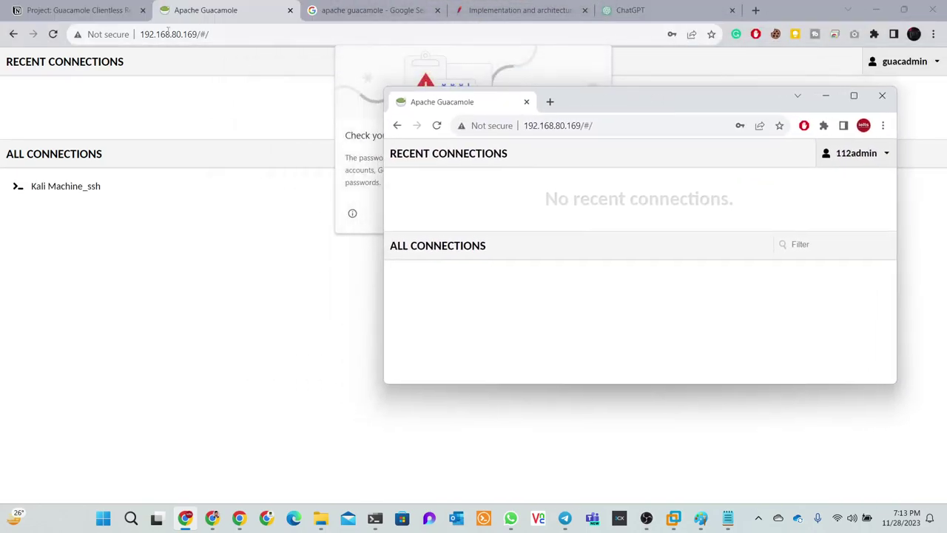
left_click_drag(767, 113, 745, 91)
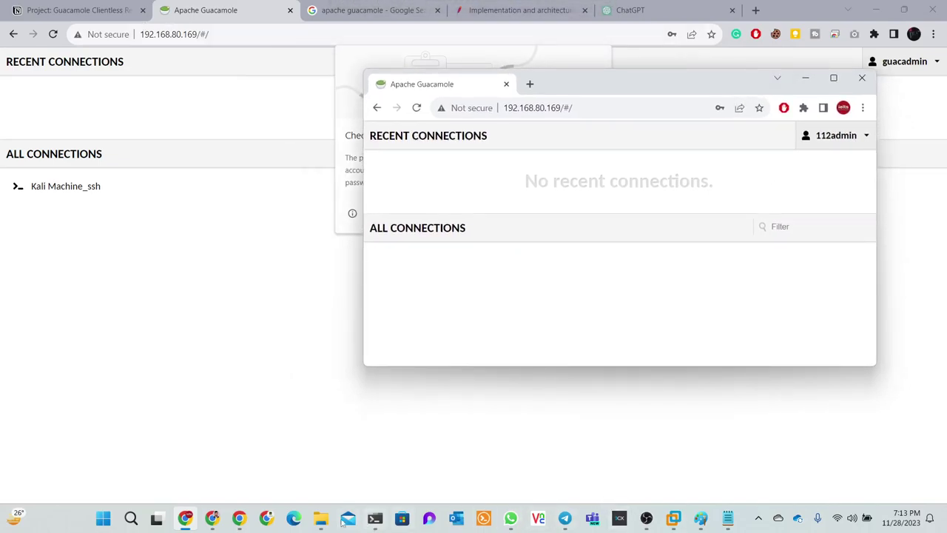
left_click(213, 522)
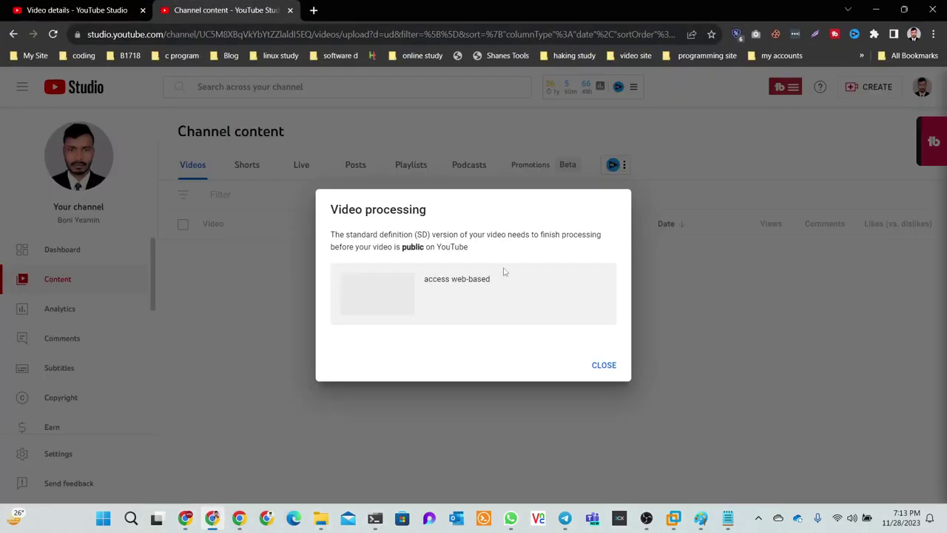
left_click(876, 9)
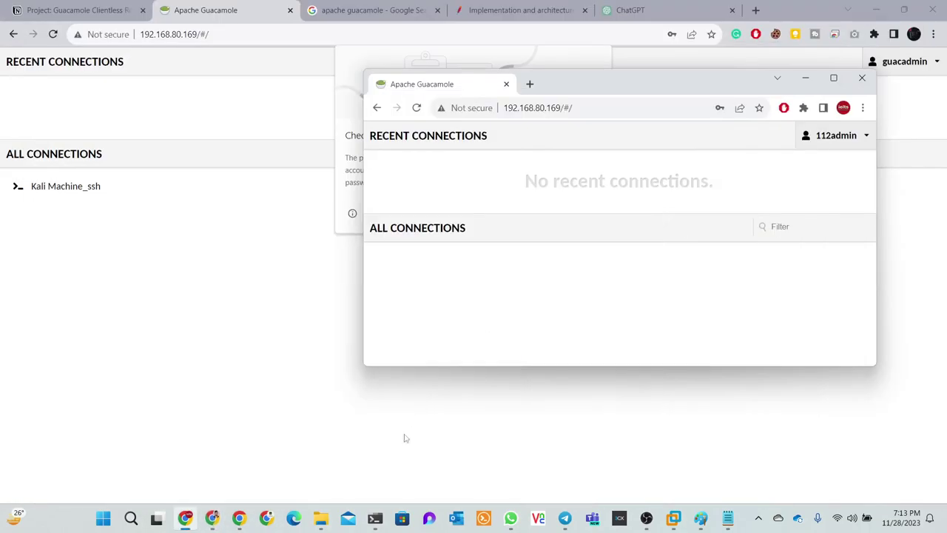
mouse_move(239, 521)
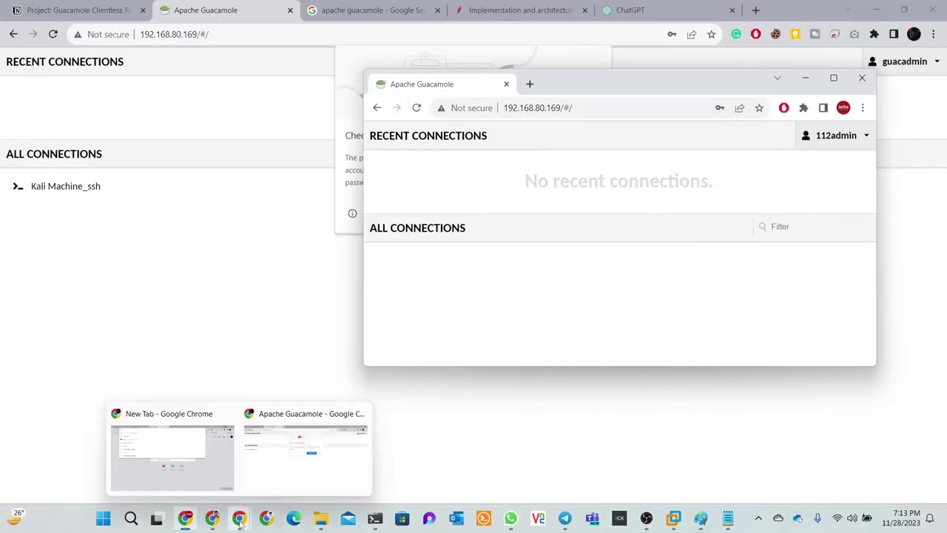
left_click(319, 465)
Tick Kali Machine_ssh in 112admin's connection permissions under Settings > Users and save
left_click(582, 213)
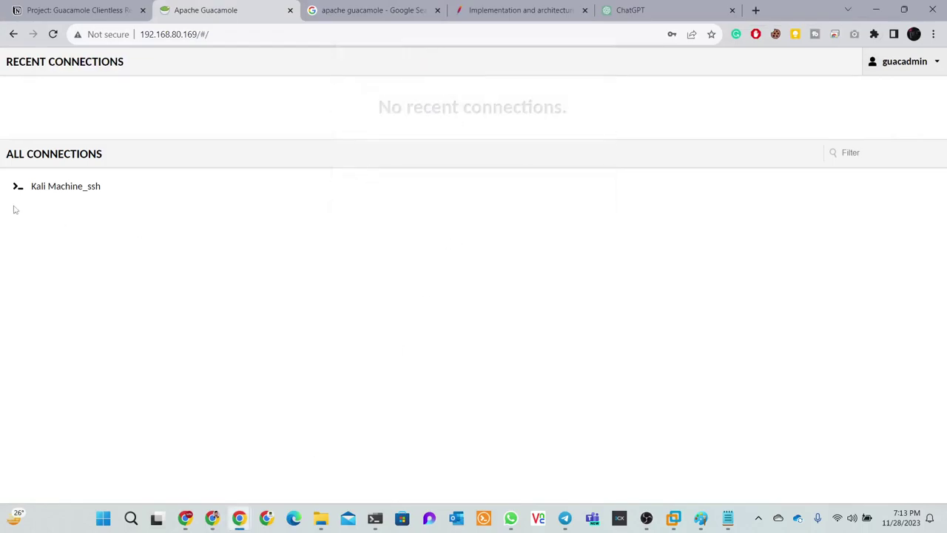
left_click(892, 64)
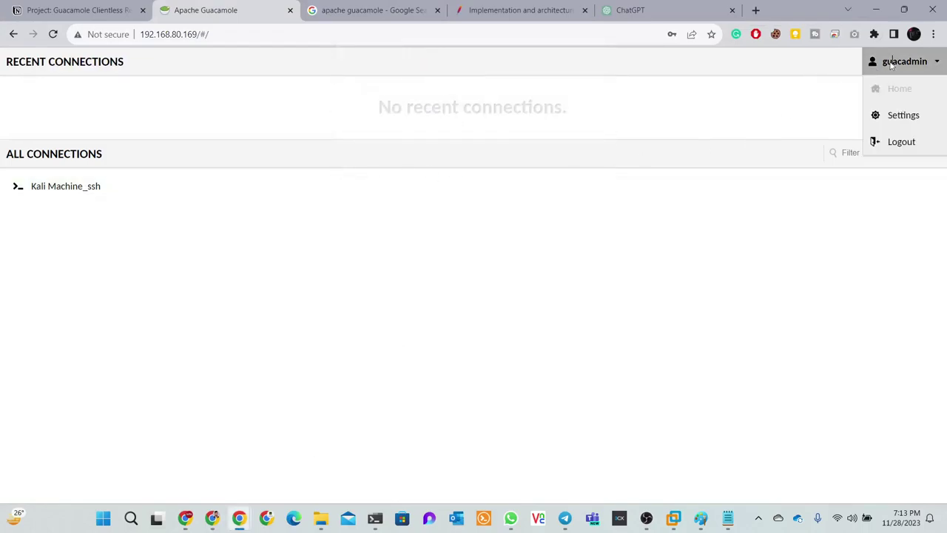
left_click(898, 126)
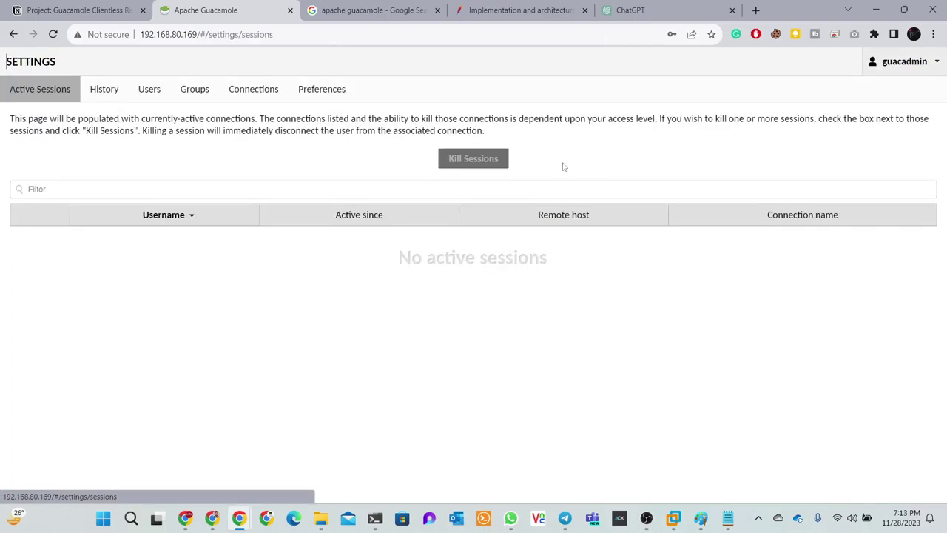
left_click(152, 92)
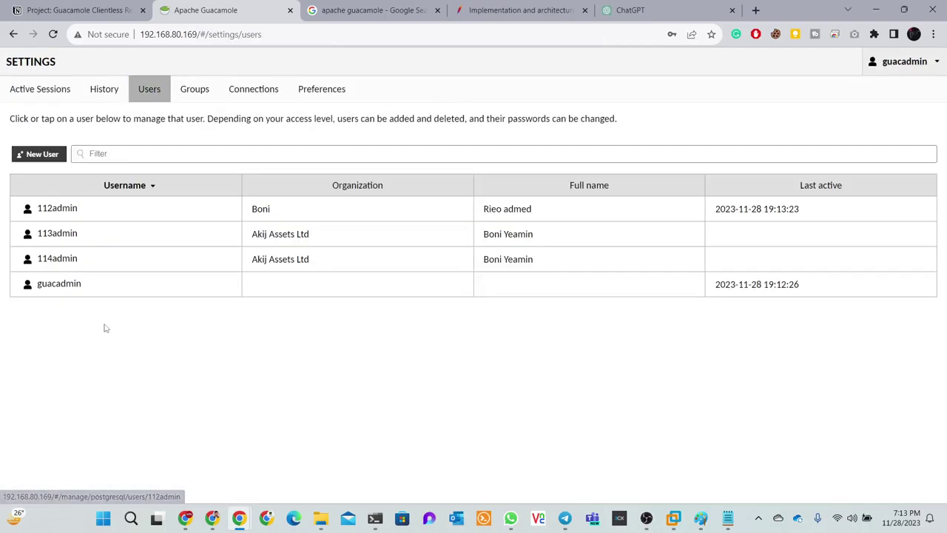
left_click(57, 212)
scroll(300, 422, "down", 5)
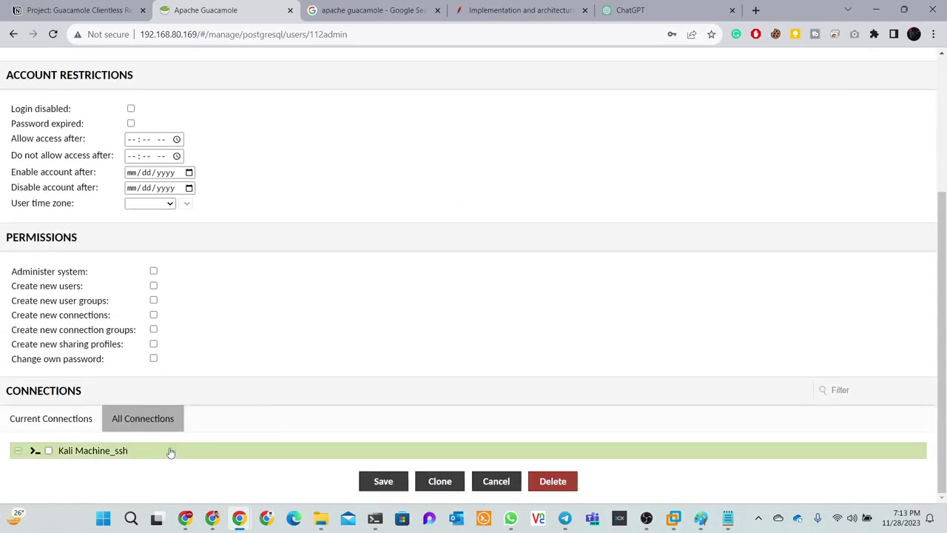
left_click(48, 451)
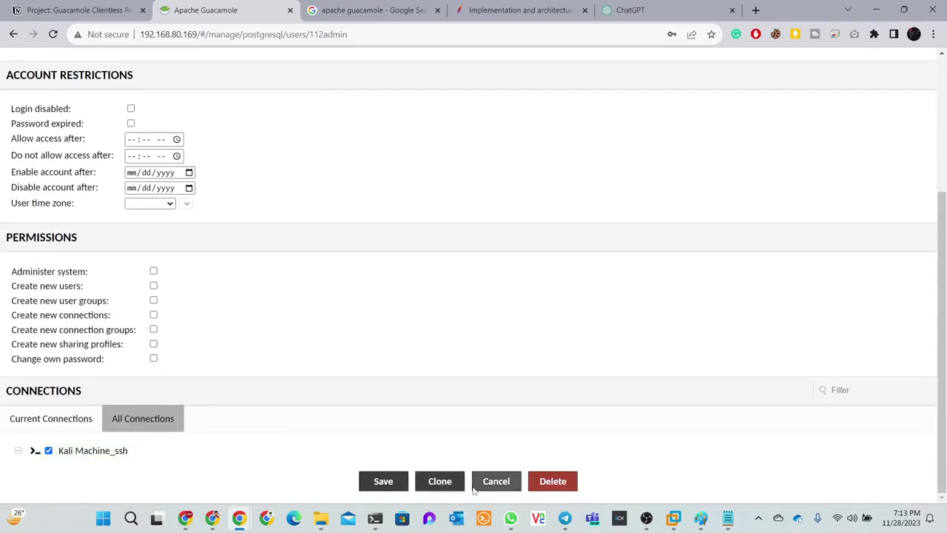
left_click(381, 483)
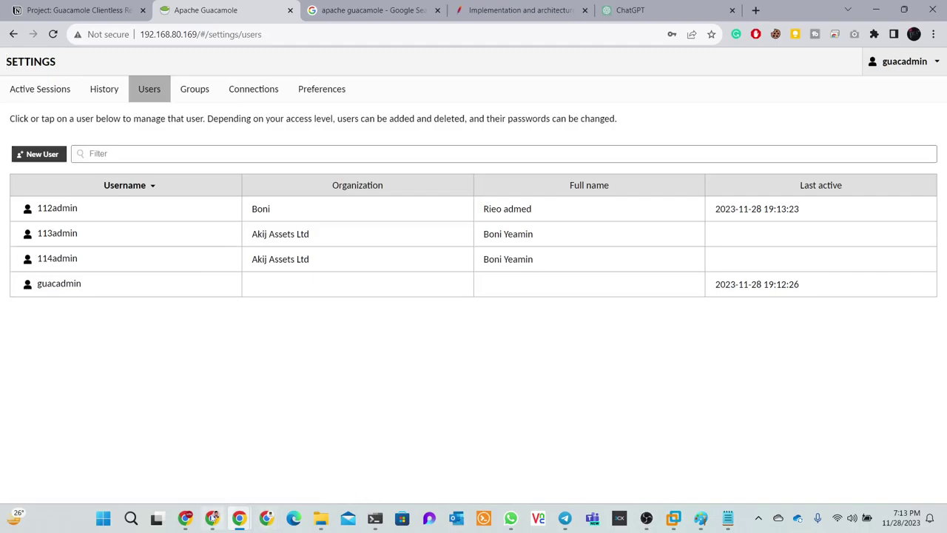
left_click(186, 518)
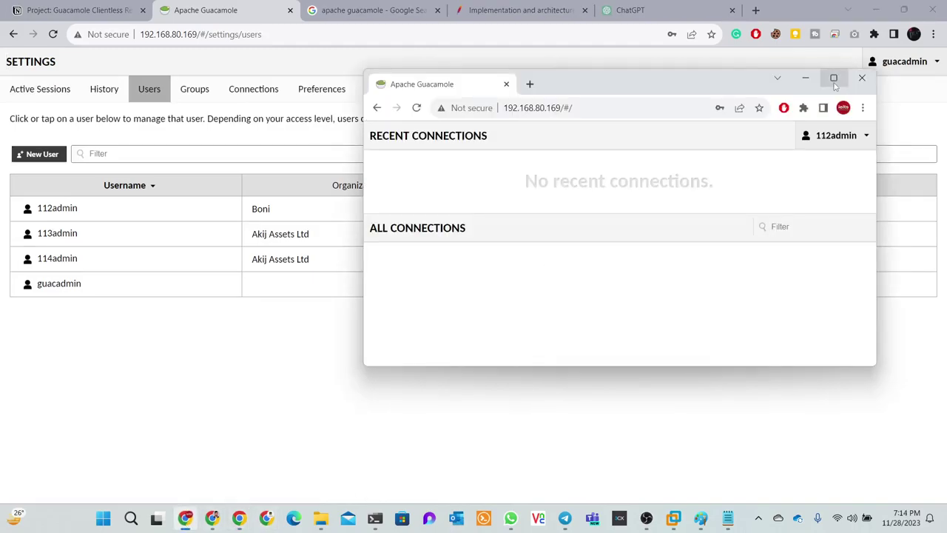
Maximize the 112admin window, reload to launch Kali Machine_ssh, and minimize it after the error
left_click(833, 78)
left_click(53, 35)
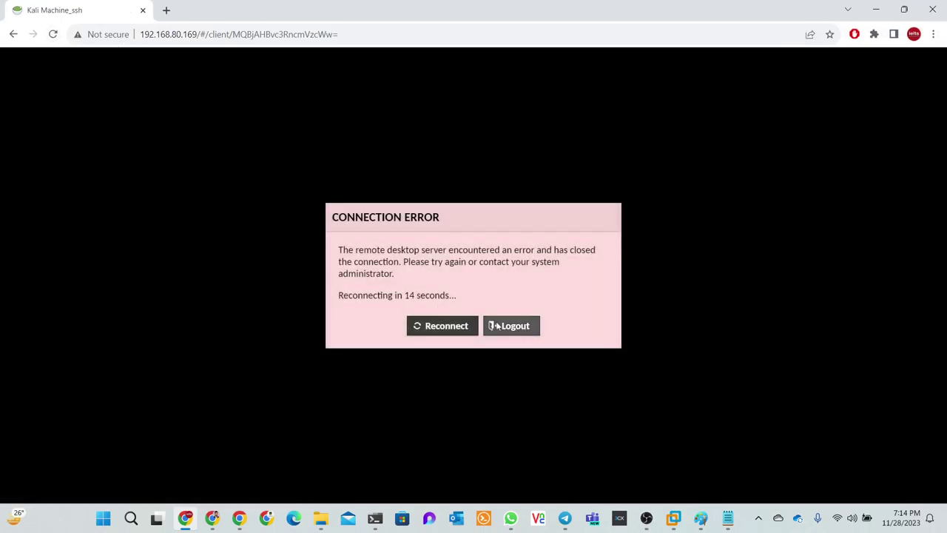
left_click(876, 10)
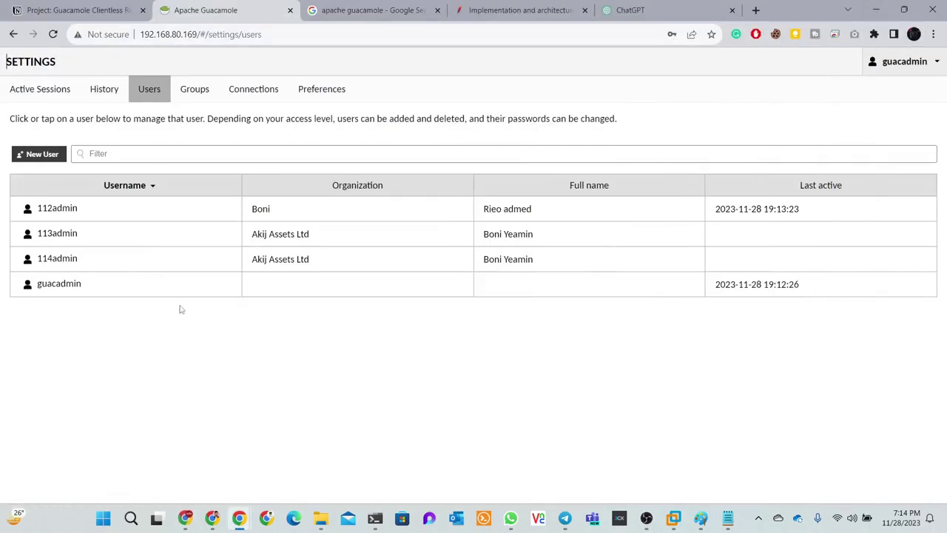
Edit Kali Machine_ssh and set its GUACD proxy hostname to 192.168.80.165
left_click(246, 94)
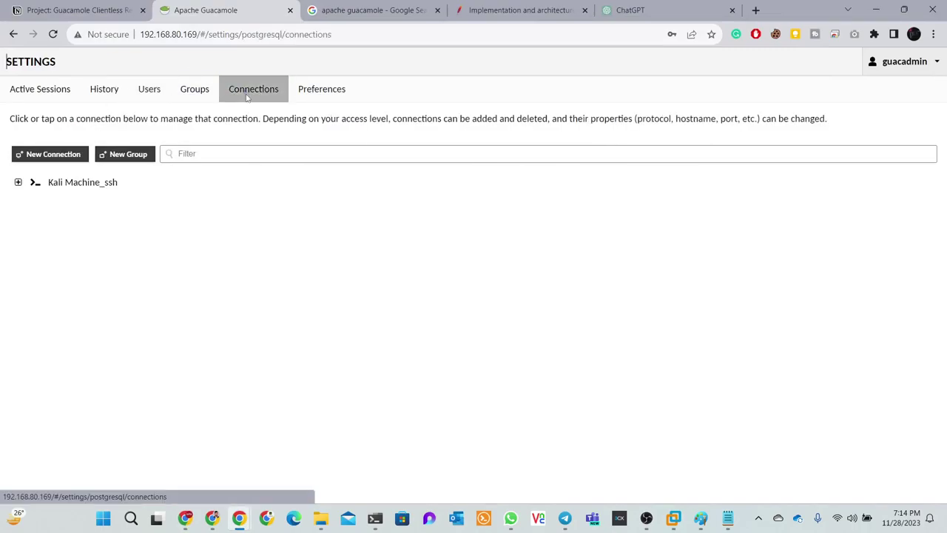
left_click(81, 185)
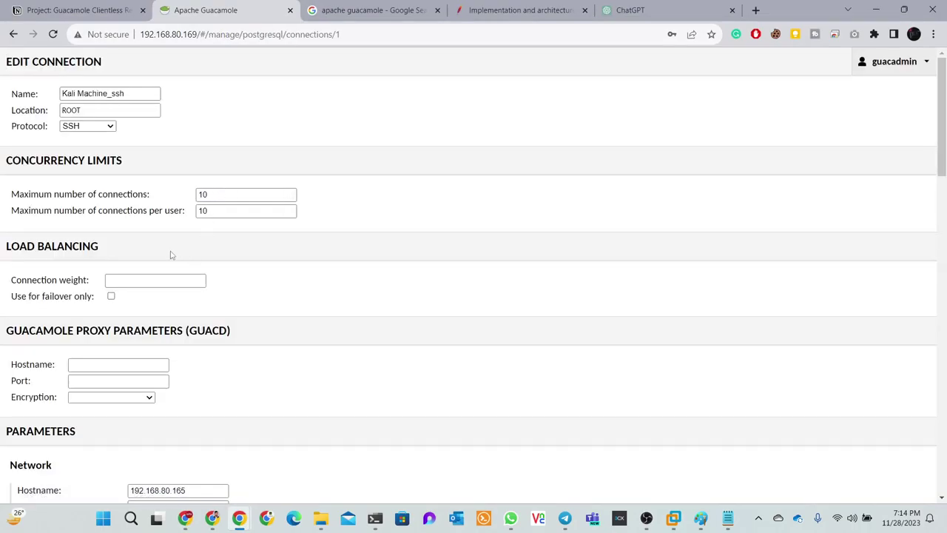
scroll(77, 197, "down", 1)
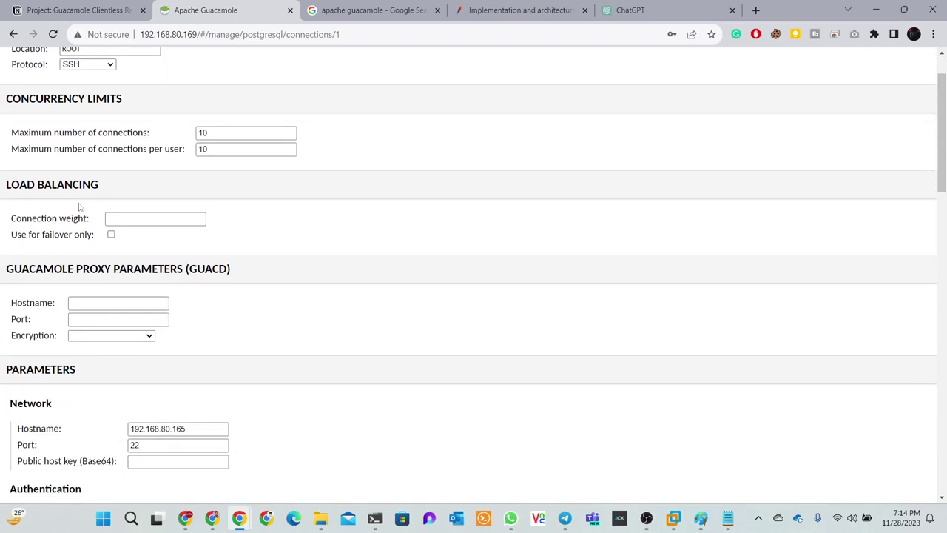
scroll(93, 227, "down", 1)
left_click(93, 245)
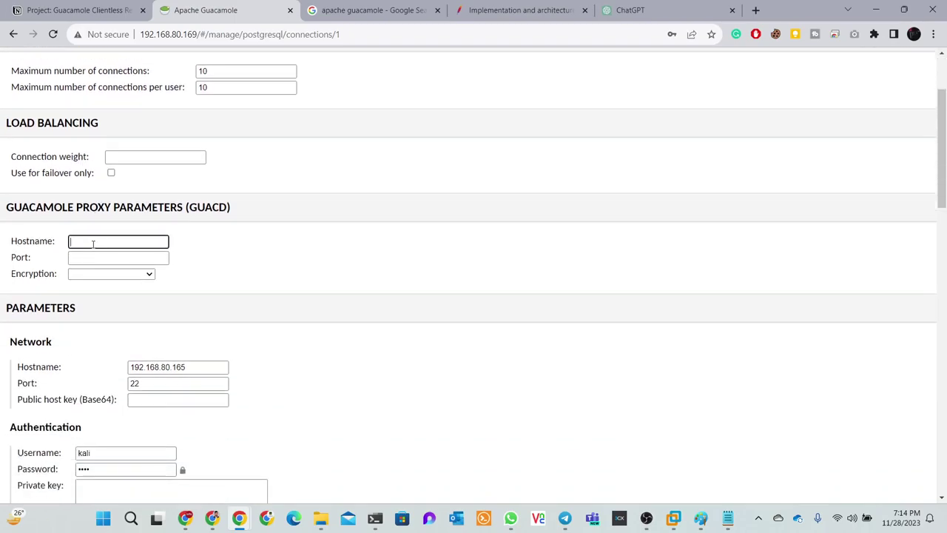
left_click_drag(194, 366, 118, 370)
key("ctrl+c")
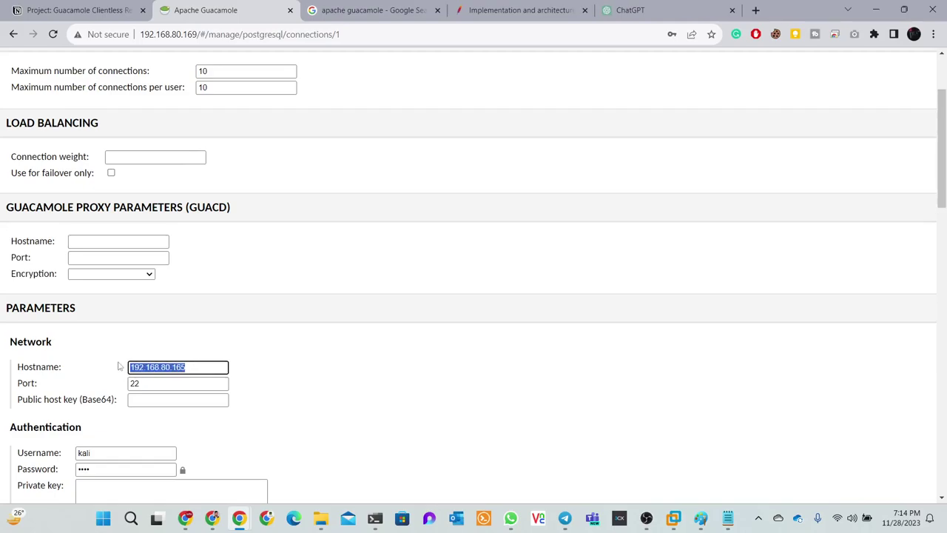
left_click(119, 366)
left_click(102, 241)
key("ctrl+v")
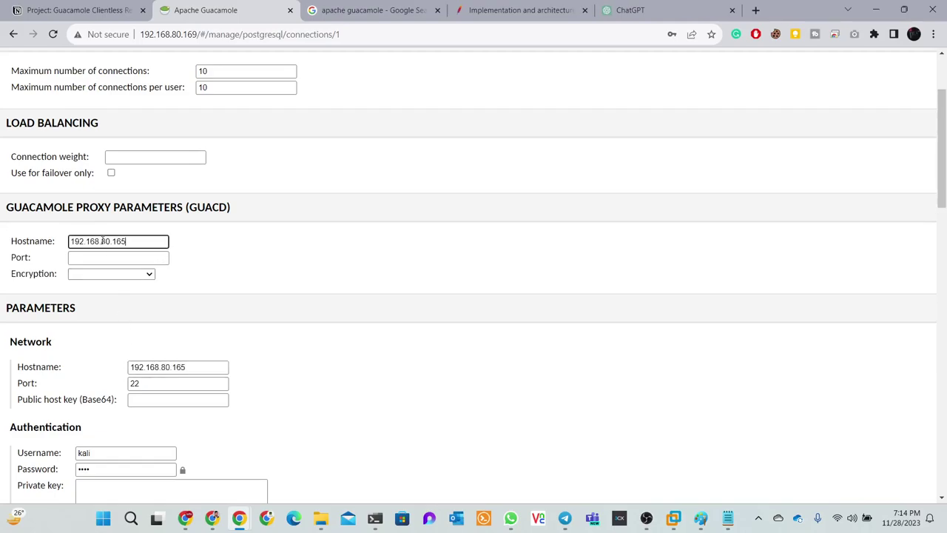
Set the proxy port to 22 and proxy encryption to None
left_click(103, 257)
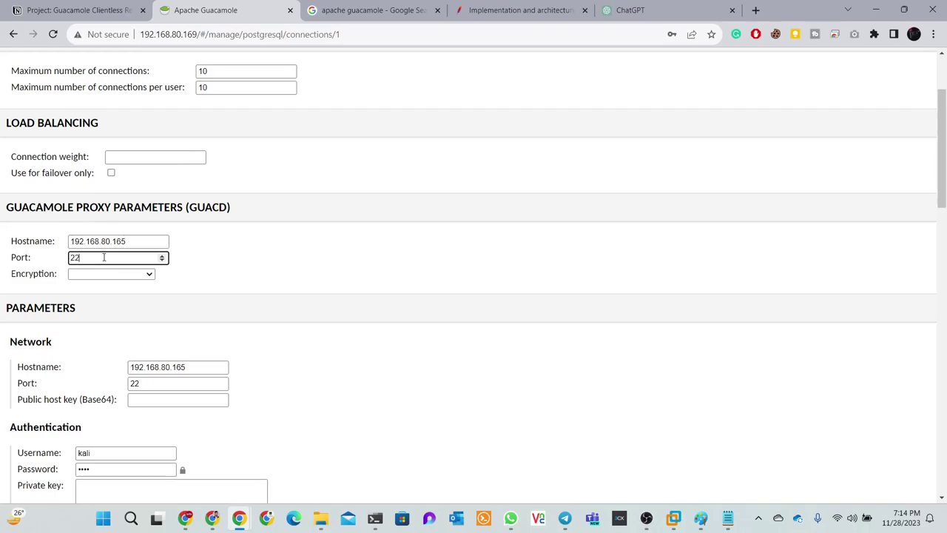
left_click(108, 275)
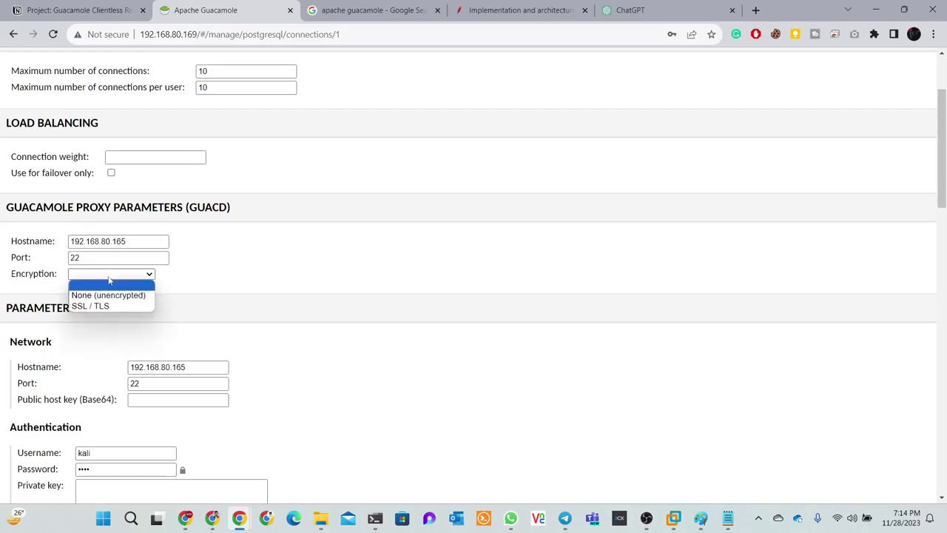
left_click(108, 294)
scroll(191, 290, "down", 3)
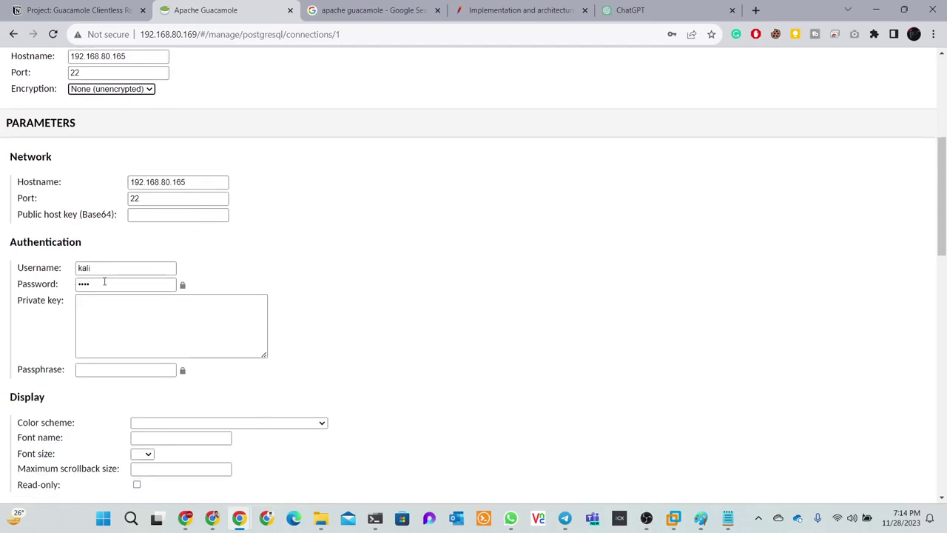
scroll(105, 281, "down", 2)
left_click(136, 249)
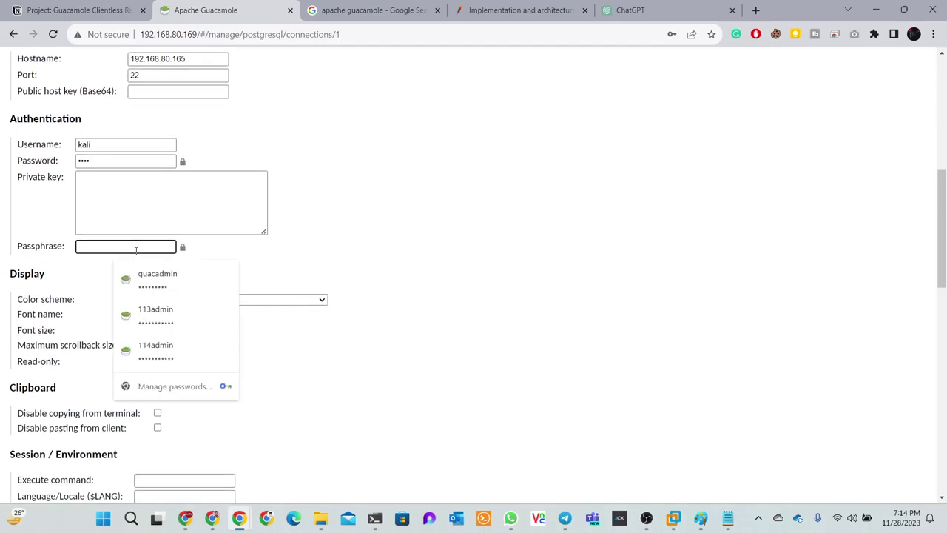
left_click(292, 275)
Enter -1 as the maximum scrollback size and save the connection
scroll(291, 277, "down", 2)
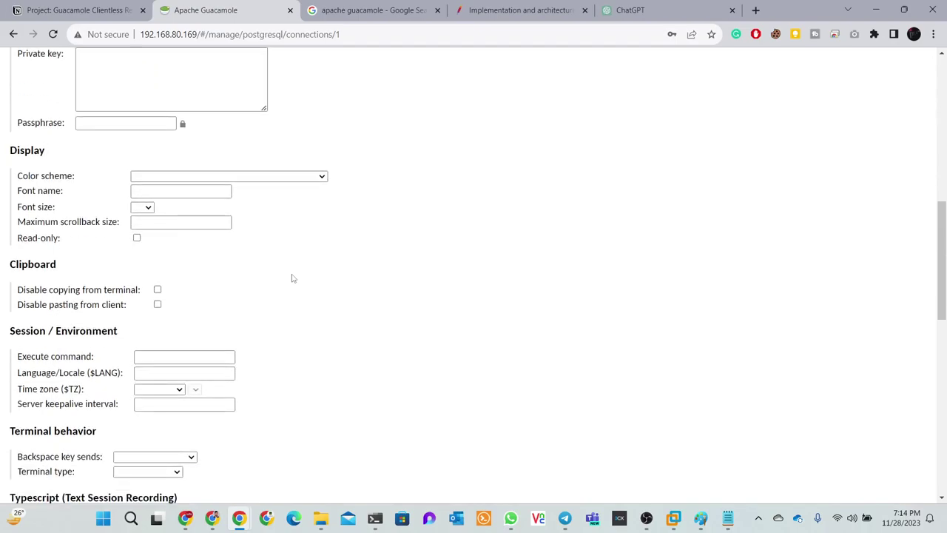
left_click(180, 222)
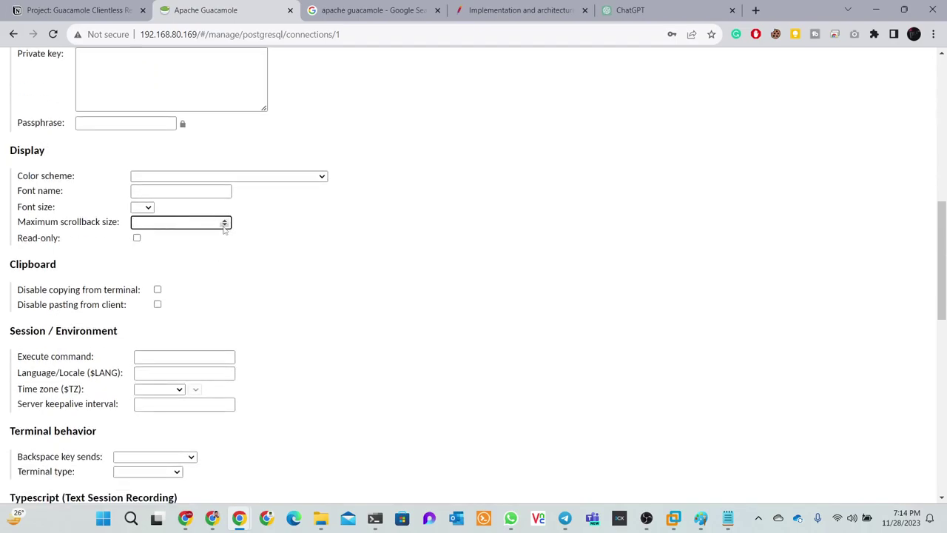
type("-1")
scroll(186, 215, "down", 2)
scroll(186, 215, "down", 2)
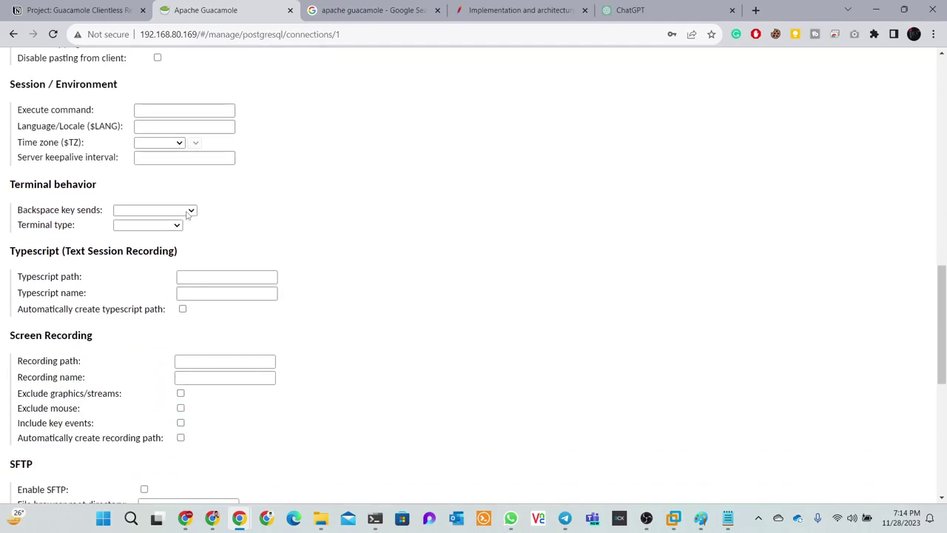
scroll(81, 222, "down", 4)
scroll(29, 231, "down", 3)
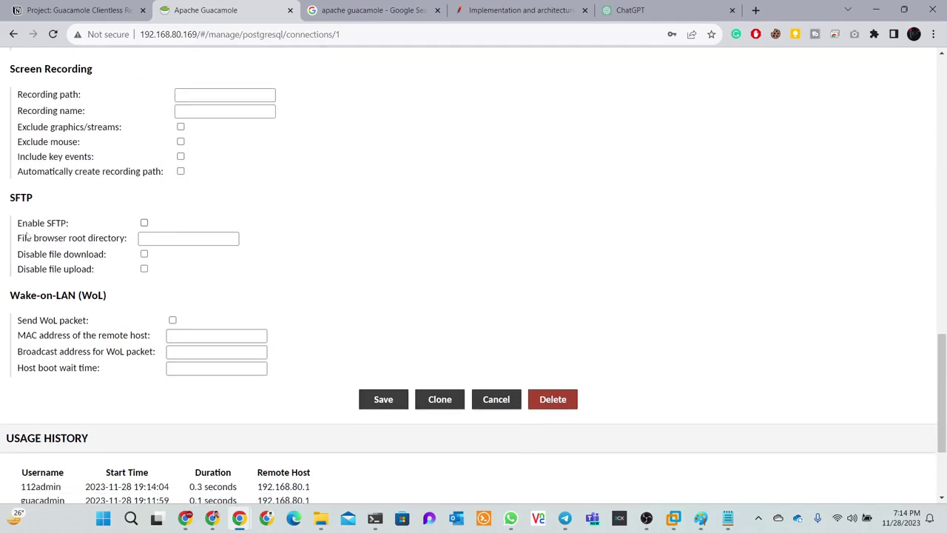
left_click(374, 249)
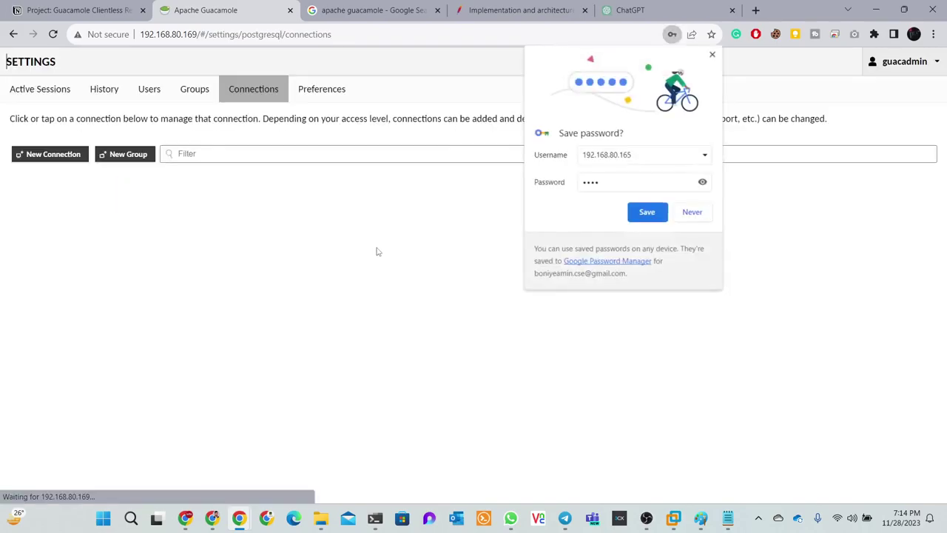
Retry Kali Machine_ssh as 112admin, log that session out, and minimize its window
left_click(648, 212)
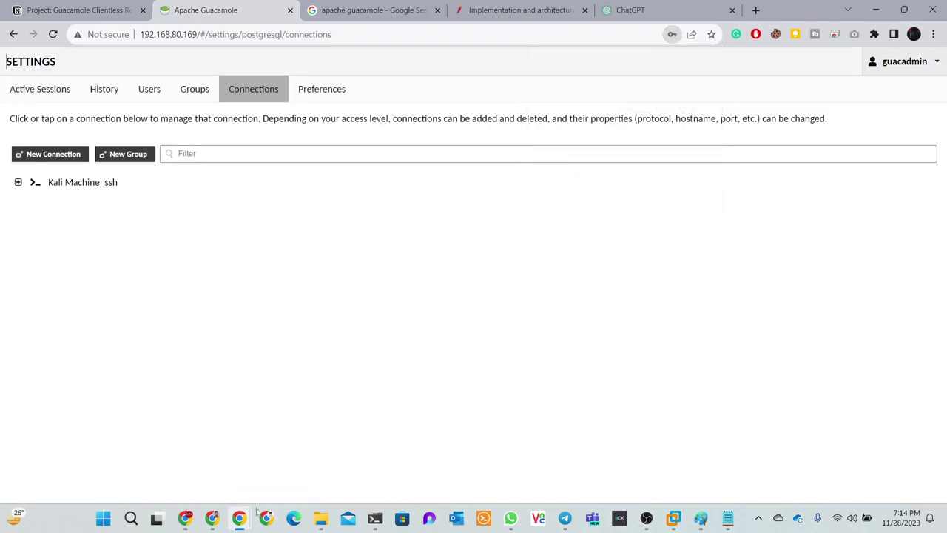
mouse_move(210, 520)
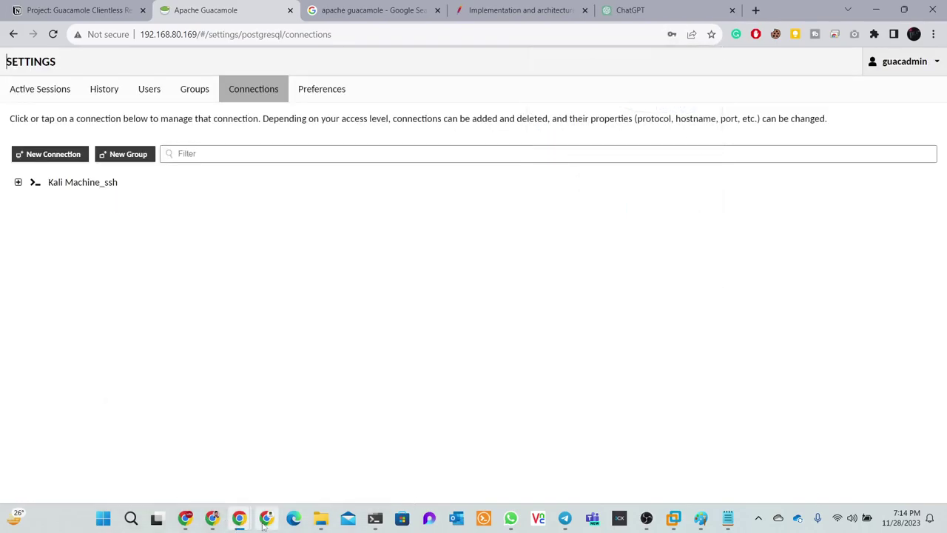
left_click(185, 518)
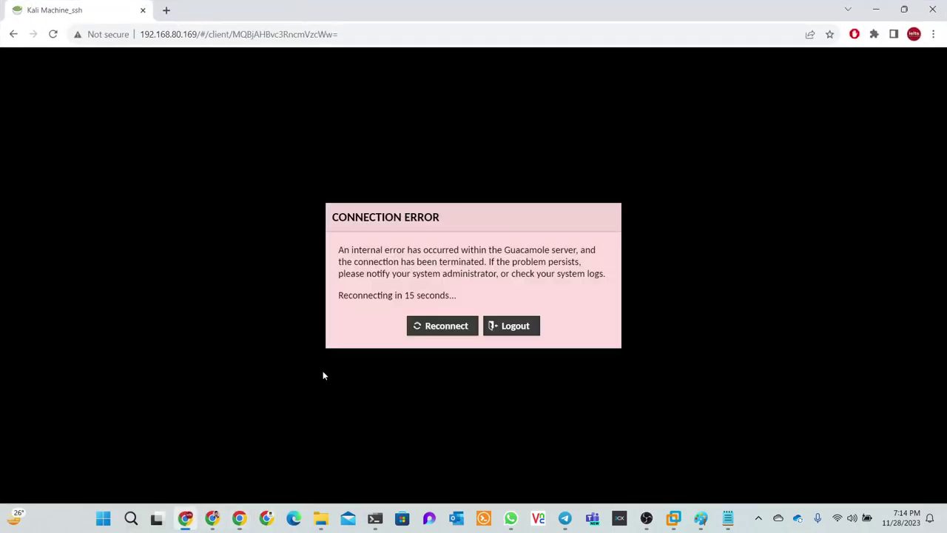
left_click(444, 329)
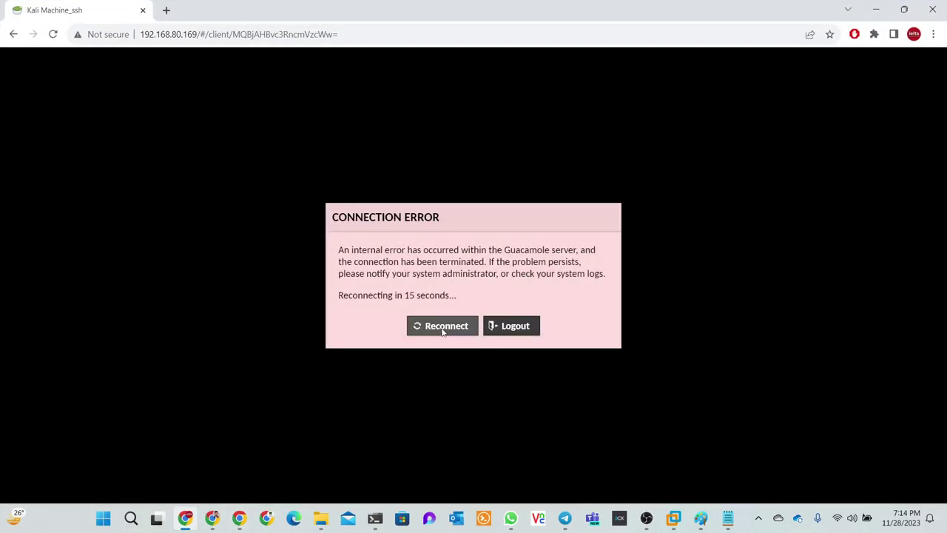
left_click(507, 327)
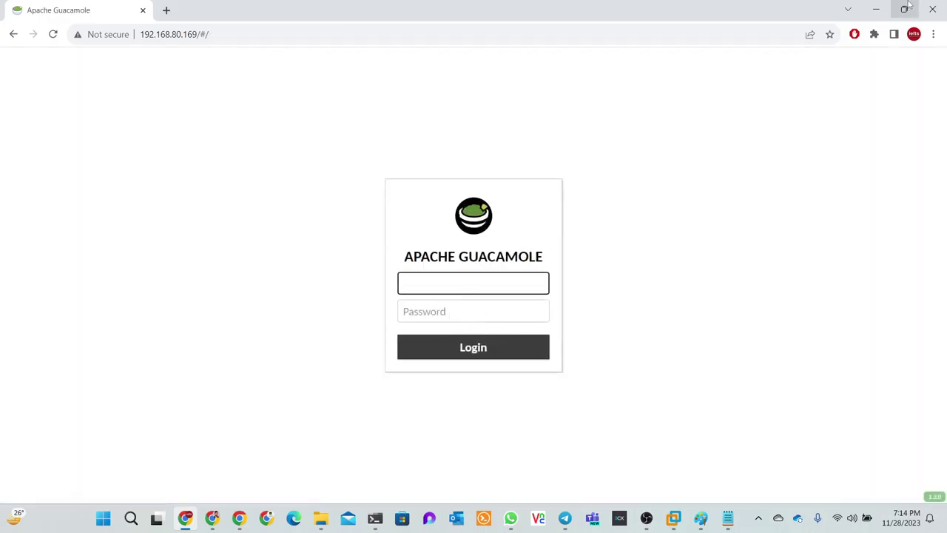
left_click(876, 10)
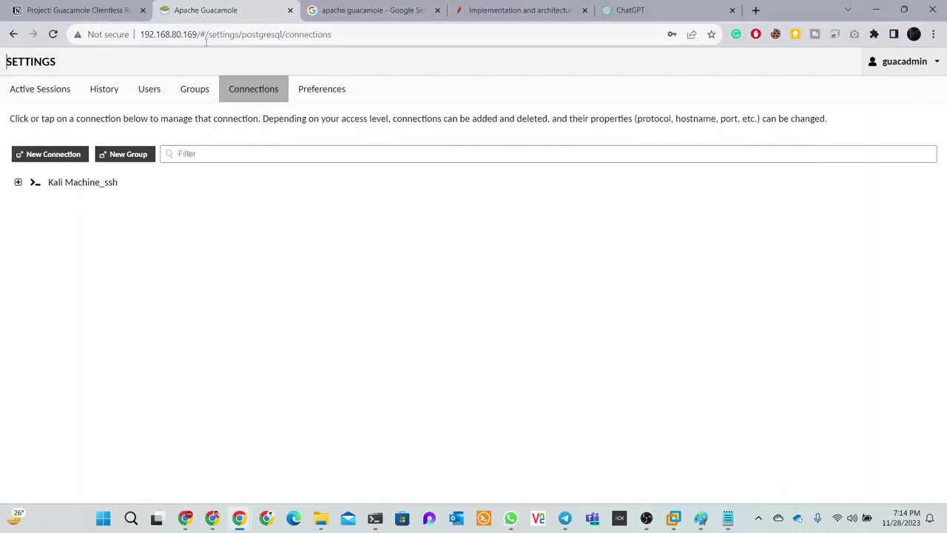
Tick the 'access web-based' to-do on the Notion Guacamole project page
left_click(81, 10)
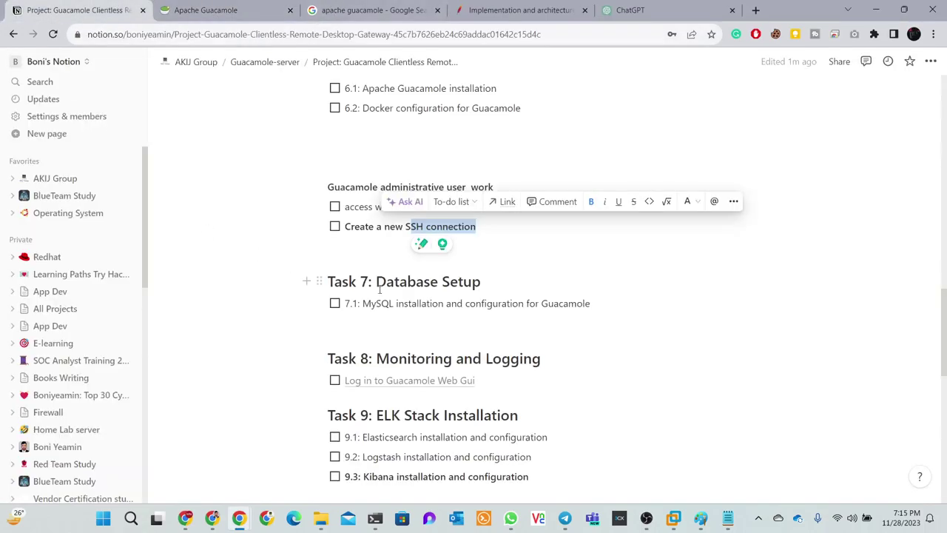
left_click(497, 232)
left_click_drag(497, 224, 321, 229)
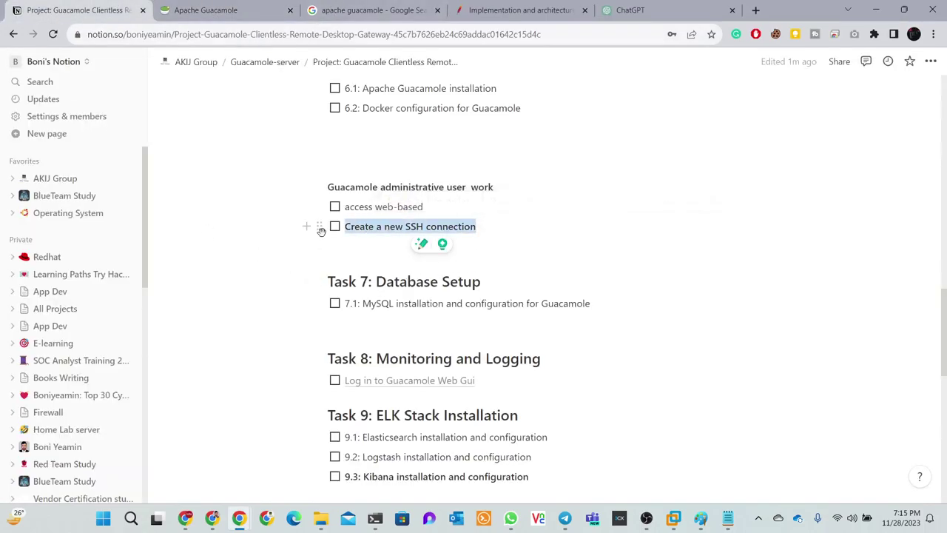
left_click(363, 238)
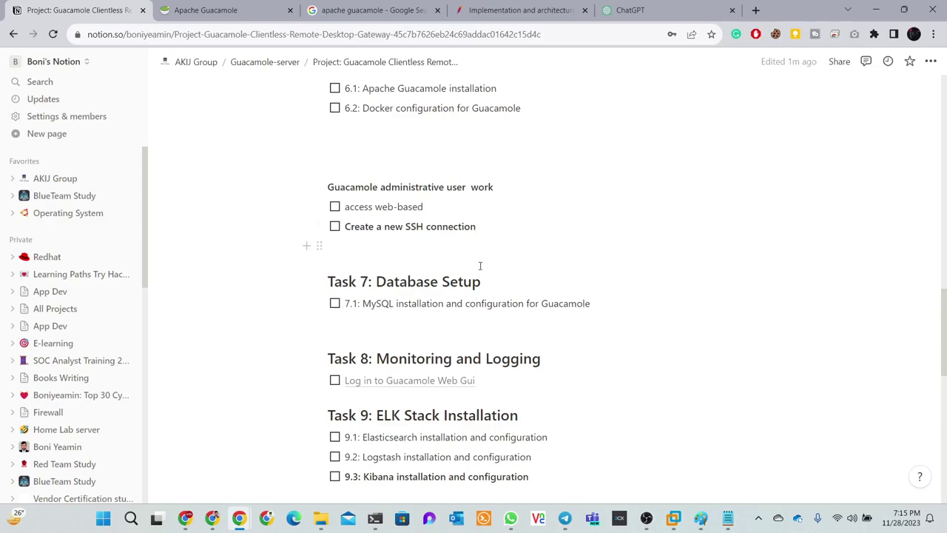
scroll(482, 267, "down", 3)
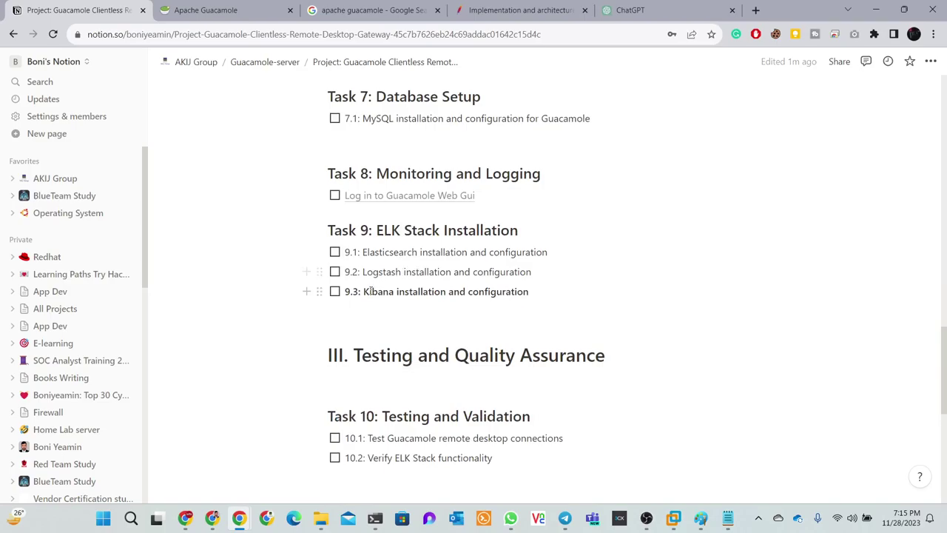
scroll(398, 291, "down", 4)
scroll(398, 291, "up", 7)
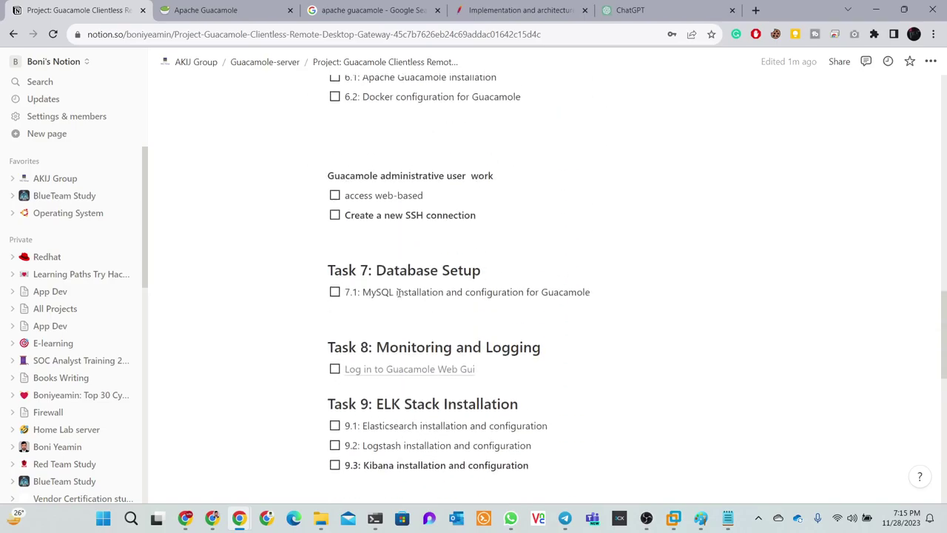
left_click(334, 207)
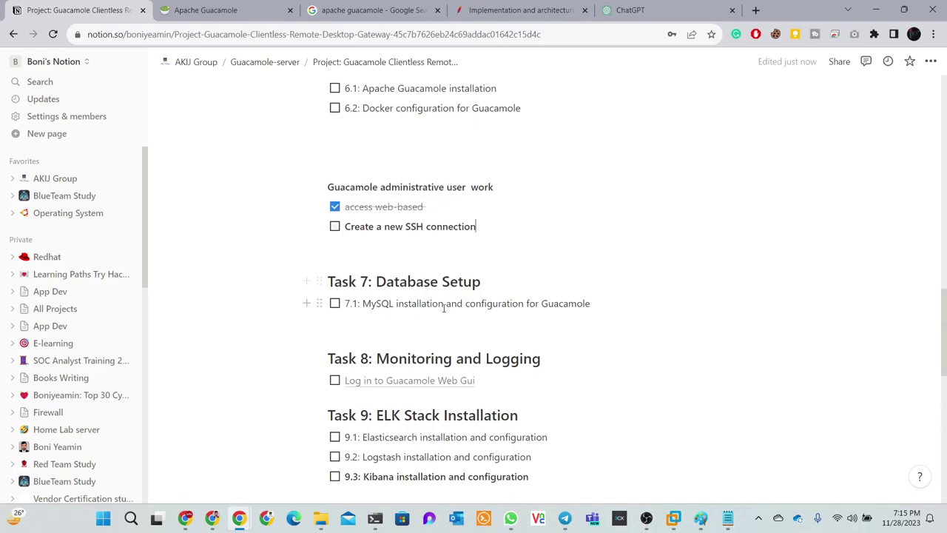